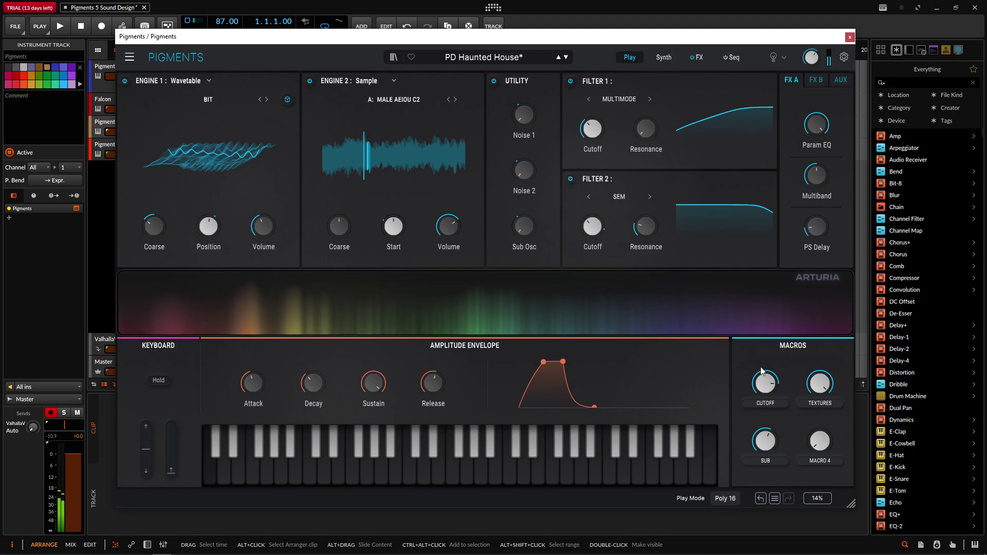
# Sweep the CUTOFF macro of the PD Haunted House patch up and down, finishing at 1.00
pyautogui.moveTo(764, 379); pyautogui.dragTo(764, 393)
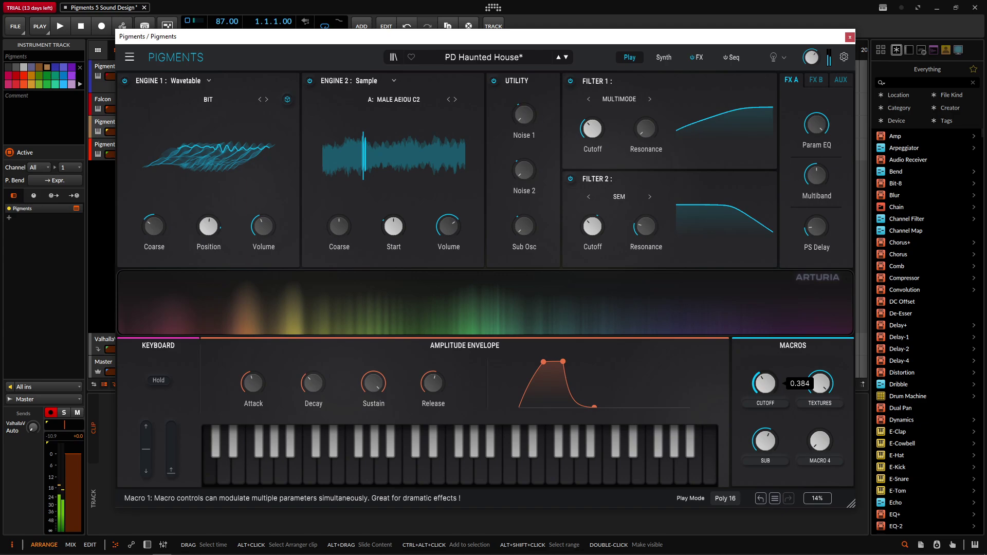
pyautogui.moveTo(764, 383); pyautogui.dragTo(764, 341)
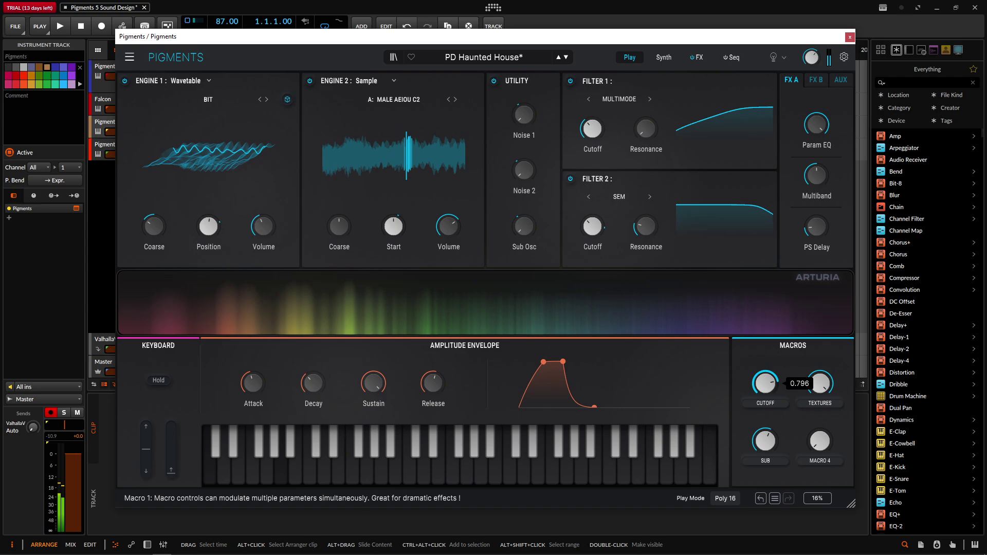
pyautogui.moveTo(764, 344); pyautogui.dragTo(764, 369)
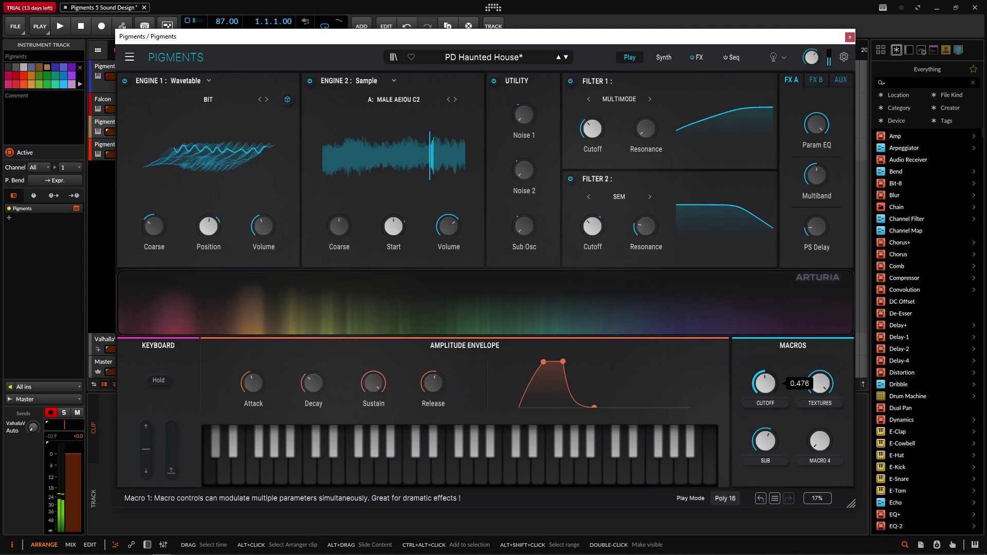
pyautogui.moveTo(765, 361); pyautogui.dragTo(765, 352)
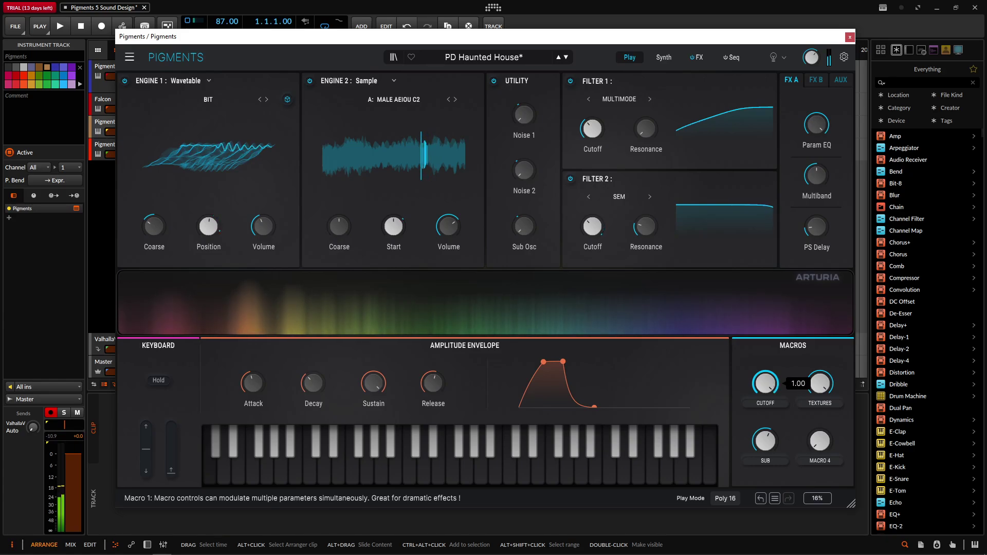
pyautogui.moveTo(765, 318); pyautogui.dragTo(771, 368)
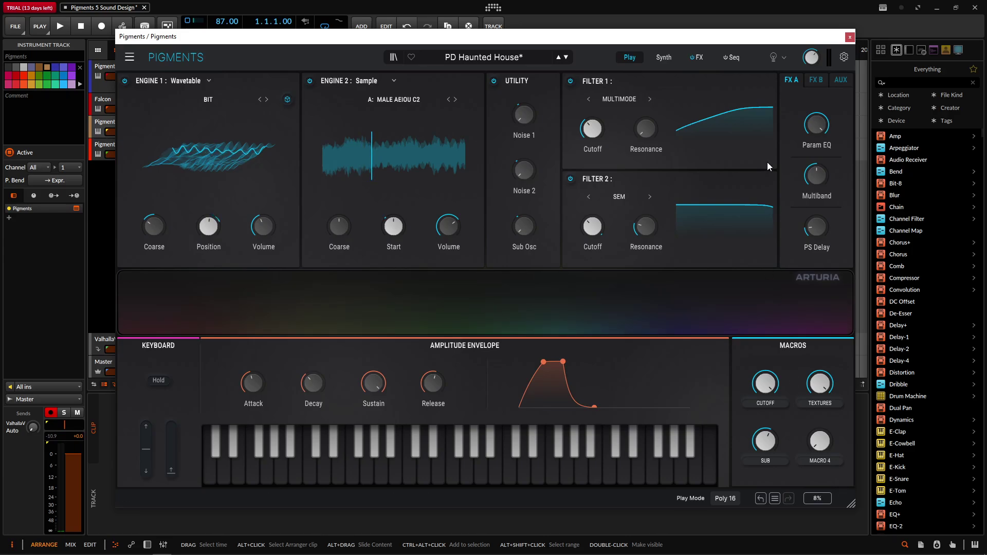
# Open the Default Pigments patch from the fourth track in Synth view and arrange its window alongside the PD Haunted House window
pyautogui.moveTo(598, 41); pyautogui.dragTo(677, 83)
pyautogui.click(129, 144)
pyautogui.click(75, 208)
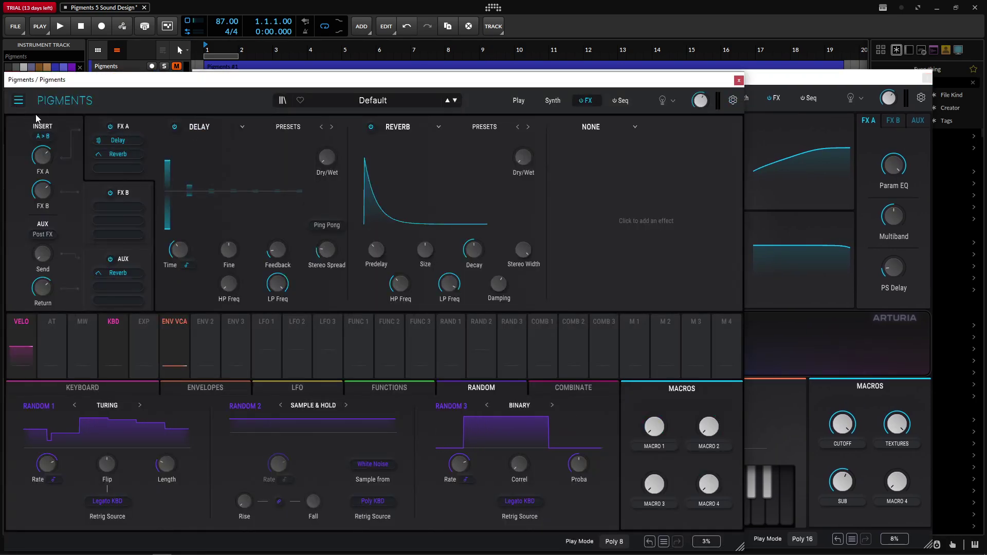
pyautogui.click(557, 101)
pyautogui.moveTo(758, 82); pyautogui.dragTo(809, 43)
pyautogui.moveTo(226, 81); pyautogui.dragTo(464, 267)
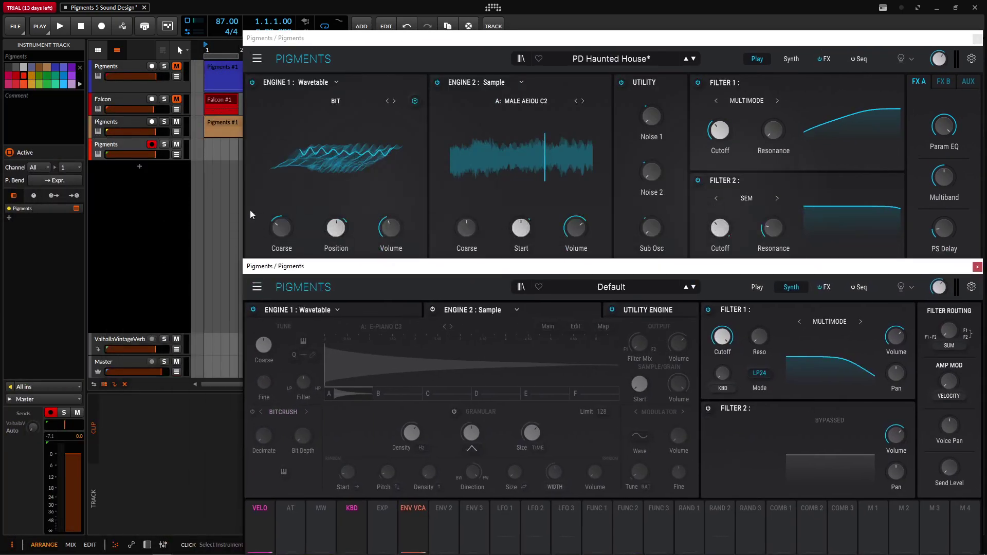
pyautogui.click(128, 123)
pyautogui.moveTo(538, 42); pyautogui.dragTo(443, 39)
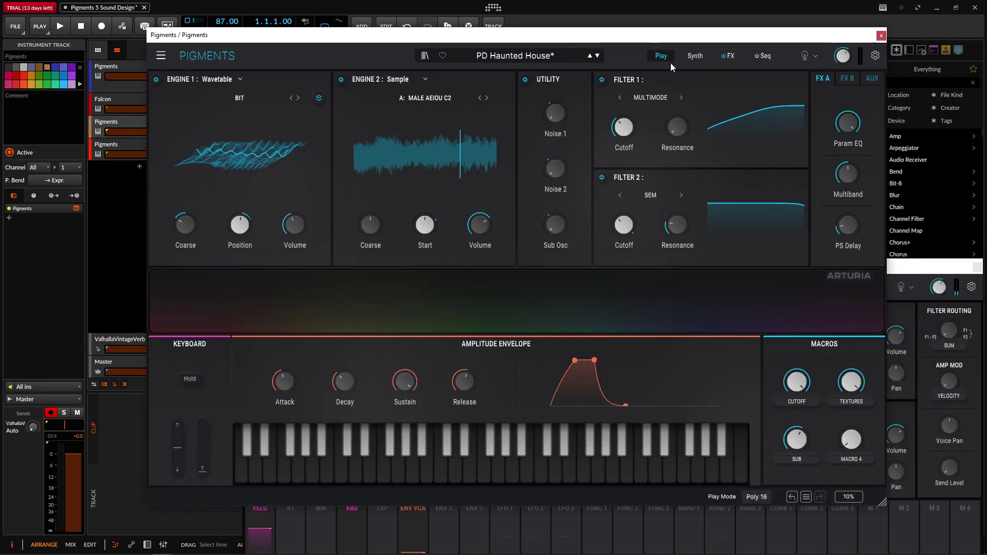
# Examine the PD Haunted House patch's utility, sample and wavetable engines in Synth view, including the wavetable chosen for Engine 1
pyautogui.click(697, 59)
pyautogui.click(539, 81)
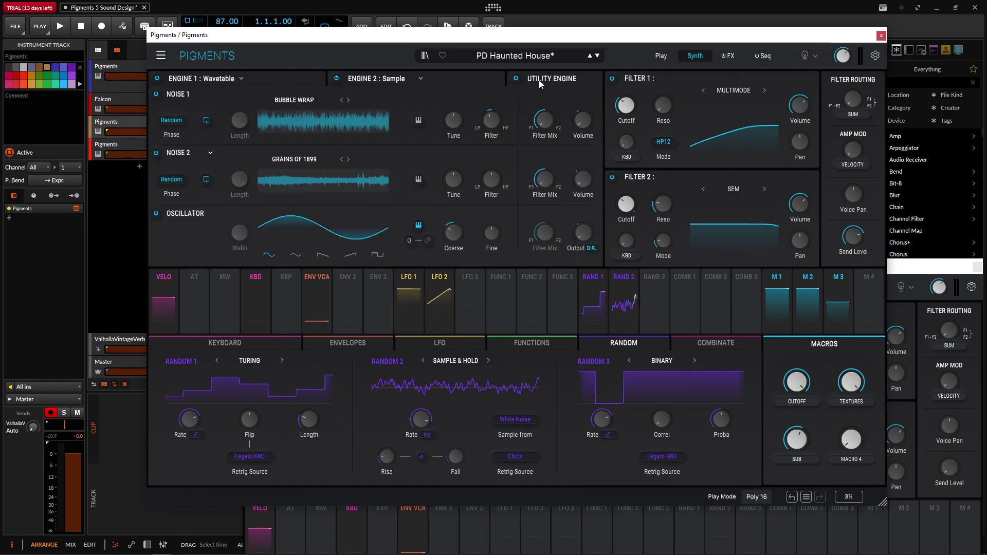
pyautogui.click(432, 80)
pyautogui.click(293, 81)
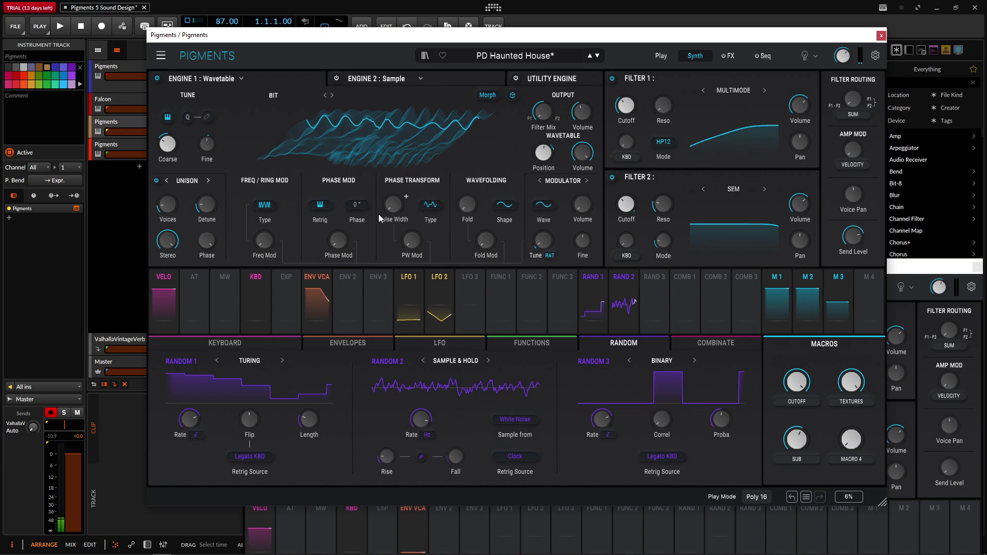
pyautogui.click(398, 163)
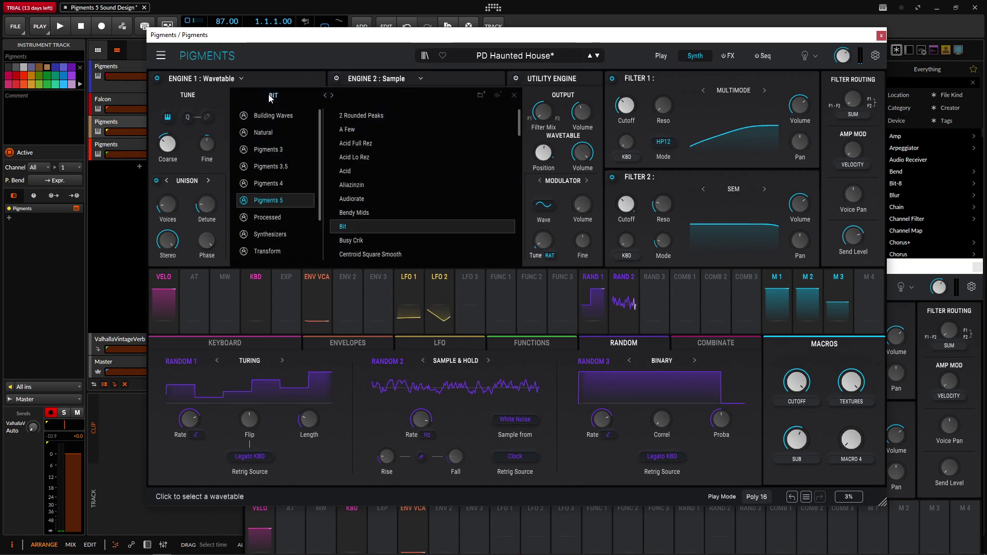
pyautogui.moveTo(911, 264); pyautogui.dragTo(741, 245)
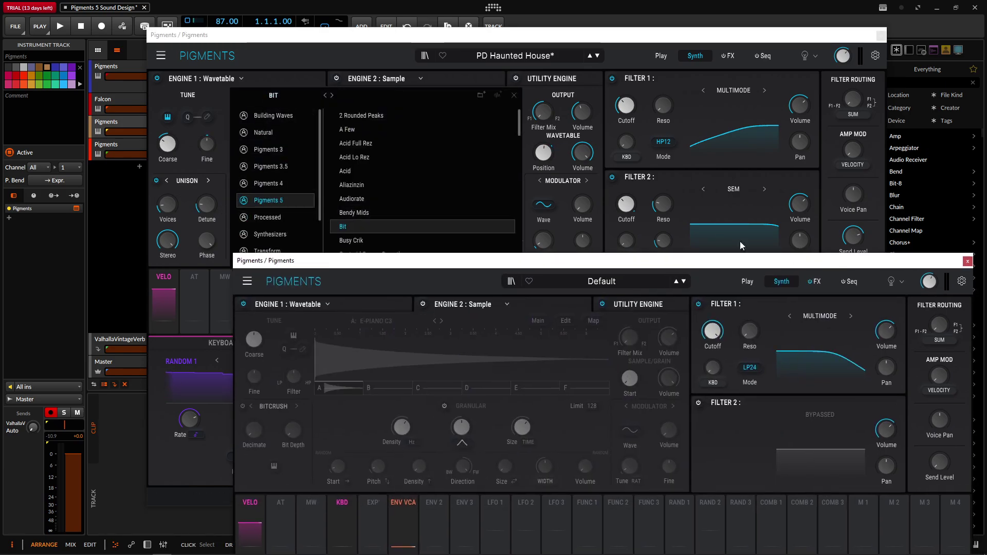
pyautogui.click(484, 68)
pyautogui.click(513, 95)
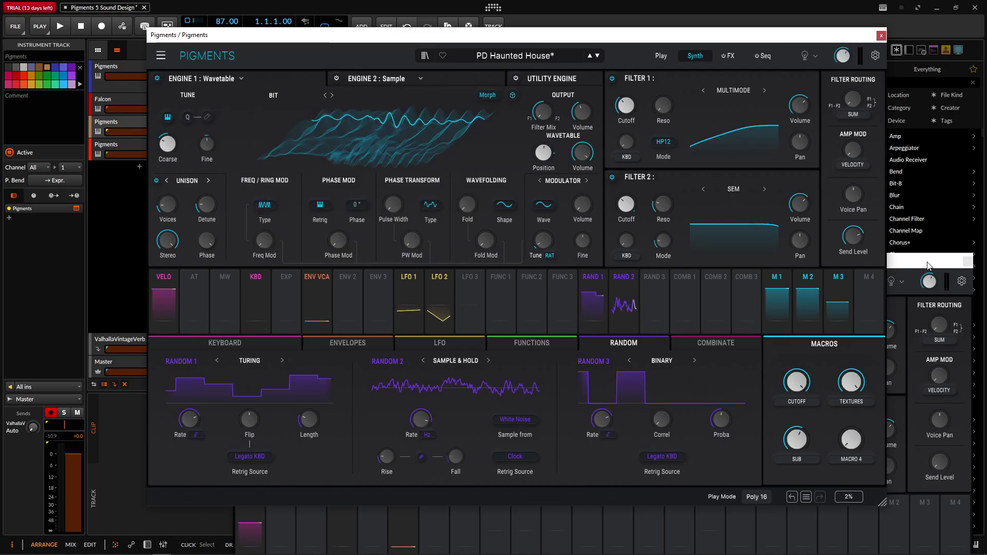
# Load the Bit wavetable from the Pigments 5 category into Engine 1 of the Default patch
pyautogui.moveTo(926, 261); pyautogui.dragTo(911, 208)
pyautogui.click(141, 149)
pyautogui.moveTo(529, 212); pyautogui.dragTo(553, 196)
pyautogui.click(372, 253)
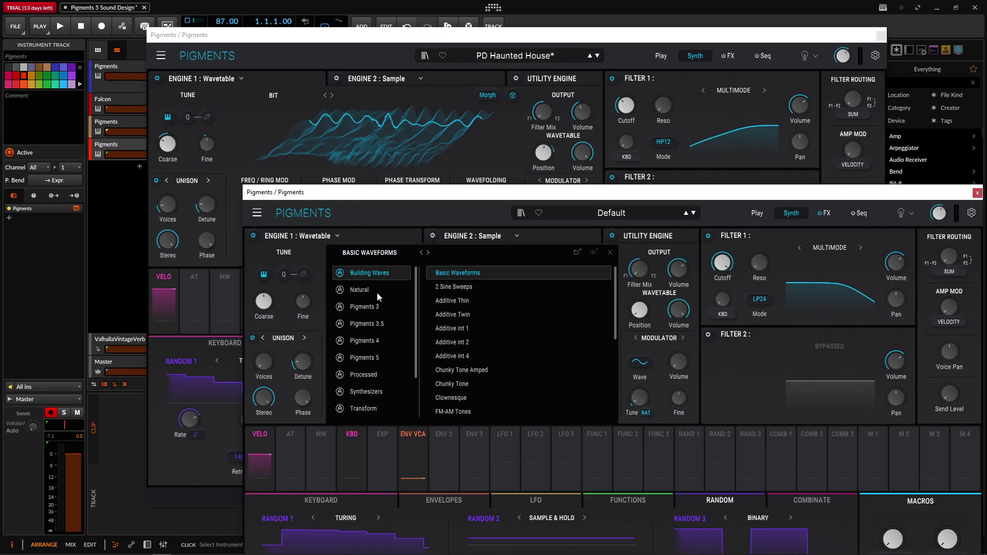
pyautogui.click(374, 357)
pyautogui.click(545, 384)
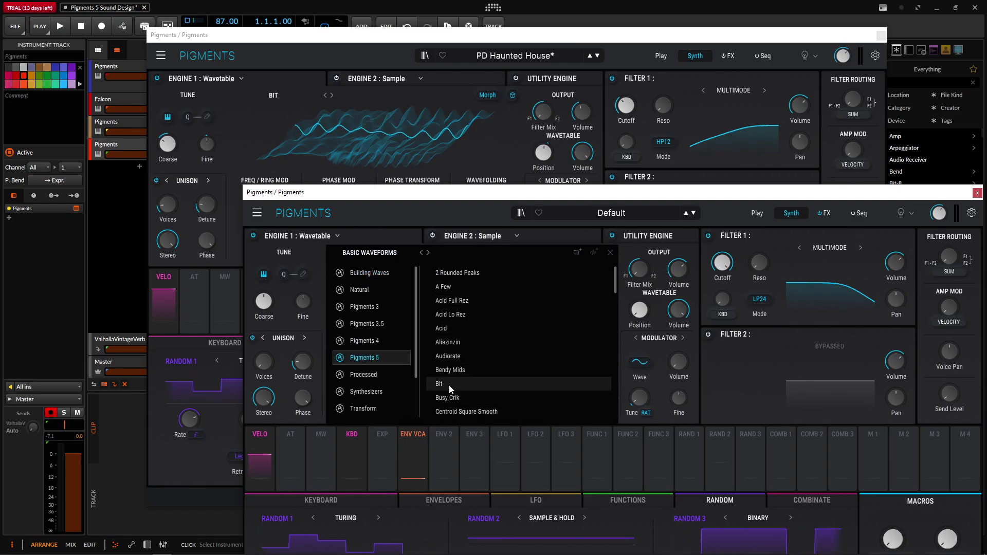
pyautogui.doubleClick(449, 384)
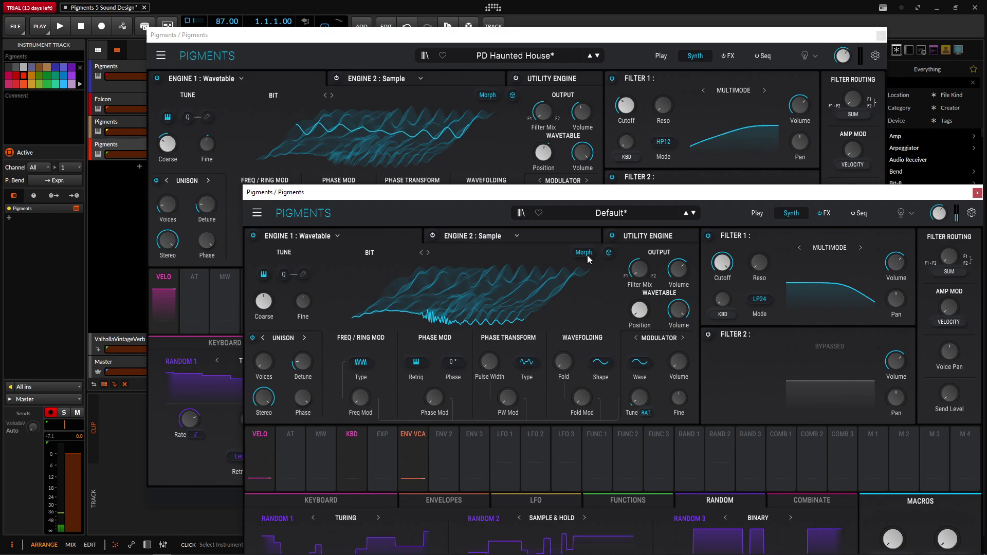
# Match the Default patch's Engine 1 wavetable Position and output Volume to the reference patch's 0.524 and -15.9 dB
pyautogui.moveTo(547, 155)
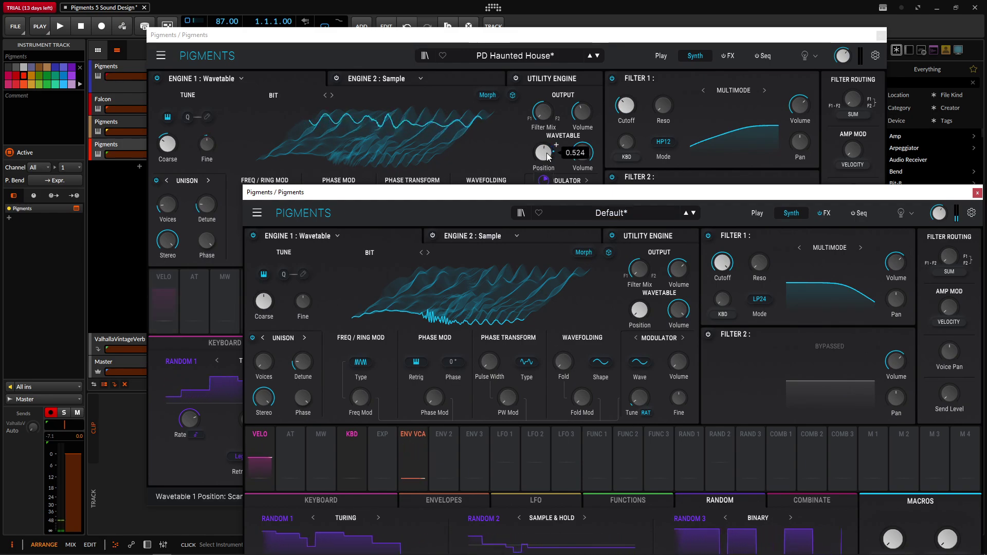
pyautogui.moveTo(639, 313)
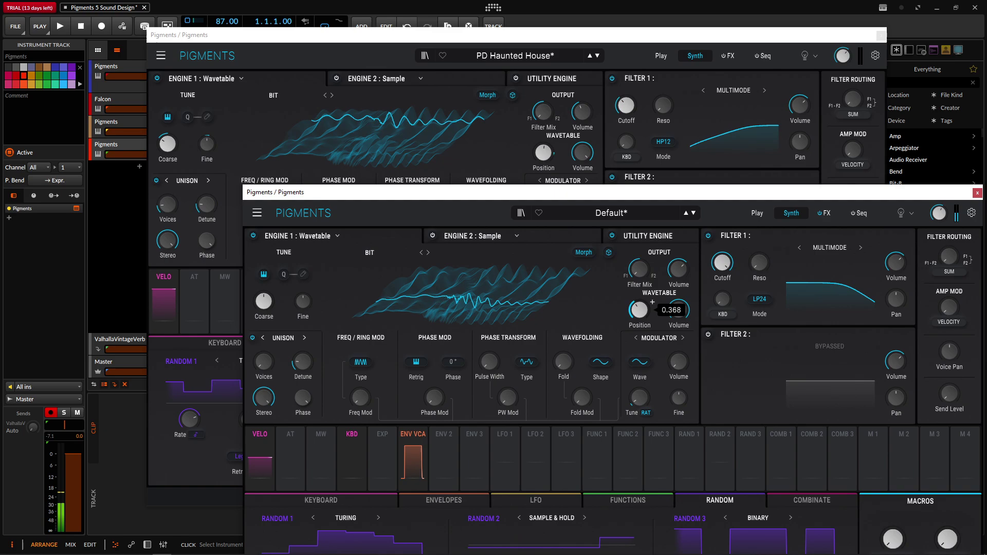
pyautogui.moveTo(639, 310); pyautogui.dragTo(639, 312)
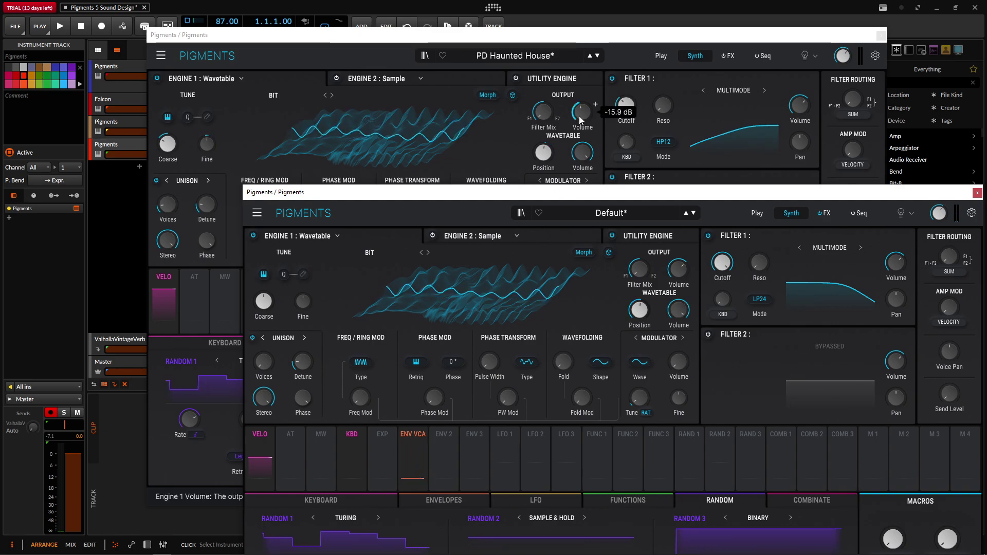
pyautogui.moveTo(679, 268)
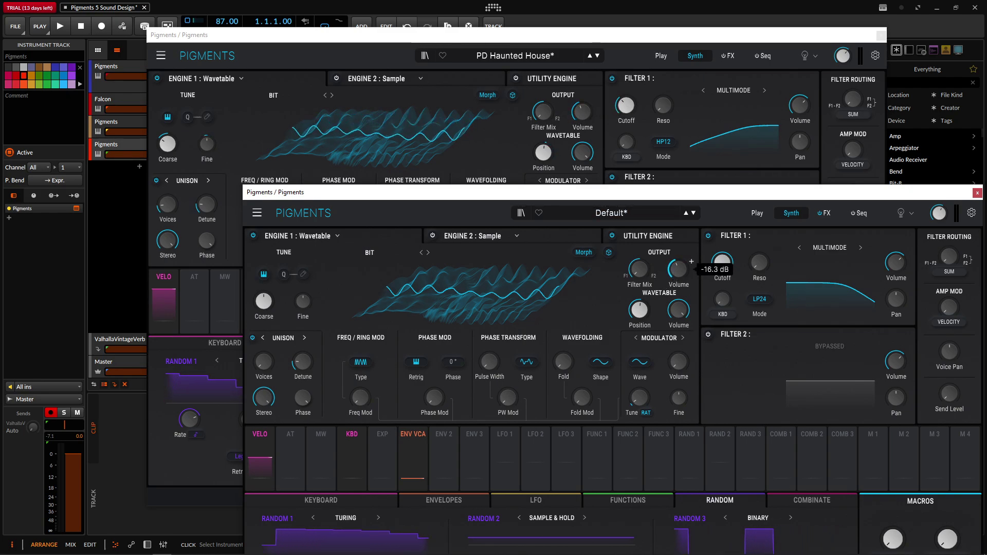
pyautogui.moveTo(678, 268); pyautogui.dragTo(676, 273)
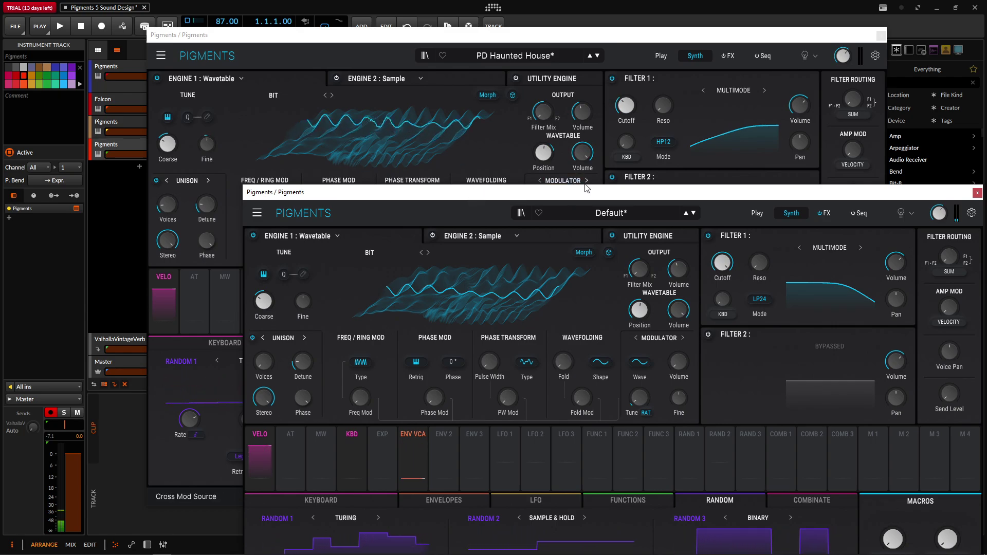
# Assign Random 1 to the Default patch's Engine 1 wavetable Position, matching the reference patch's modulation amount of 0.41
pyautogui.moveTo(584, 196); pyautogui.dragTo(563, 283)
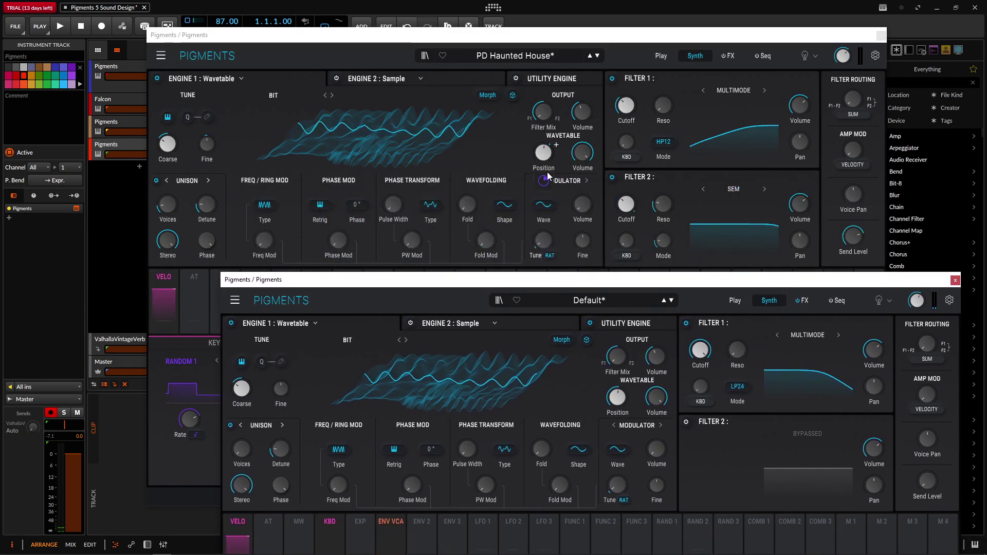
pyautogui.moveTo(547, 186)
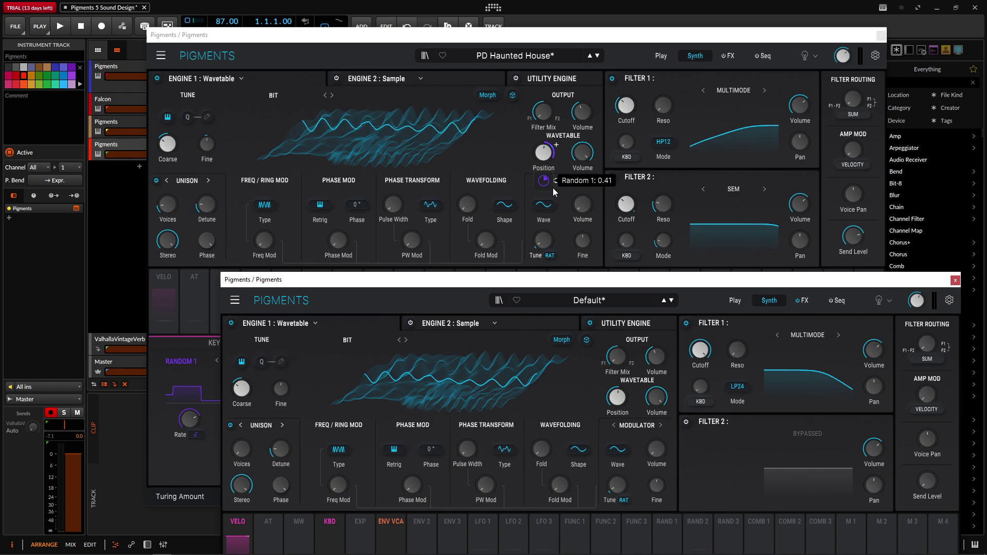
pyautogui.moveTo(628, 277); pyautogui.dragTo(611, 77)
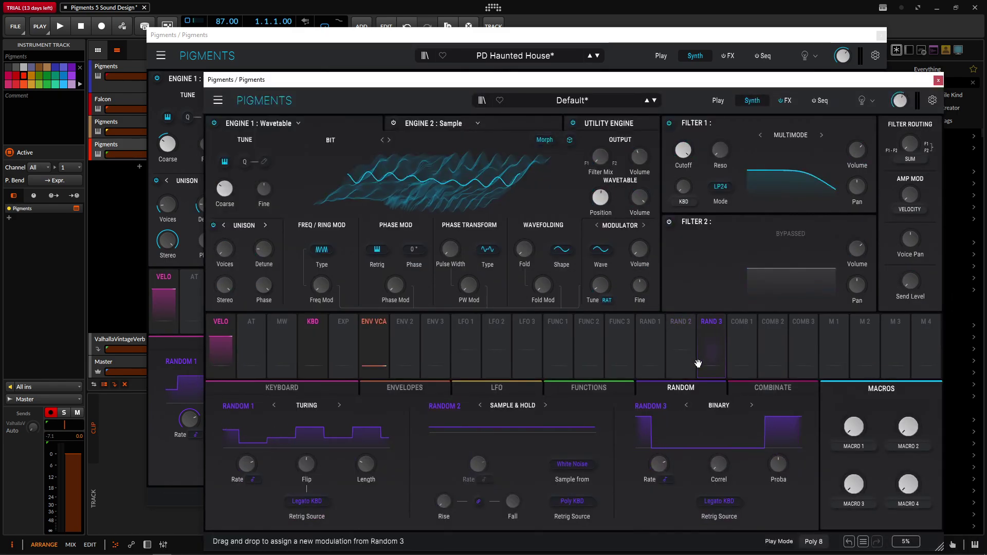
pyautogui.moveTo(698, 363)
pyautogui.mouseDown()
pyautogui.moveTo(656, 368)
pyautogui.moveTo(617, 166)
pyautogui.moveTo(602, 197)
pyautogui.moveTo(609, 248)
pyautogui.moveTo(600, 195)
pyautogui.mouseUp()
pyautogui.moveTo(527, 80); pyautogui.dragTo(621, 225)
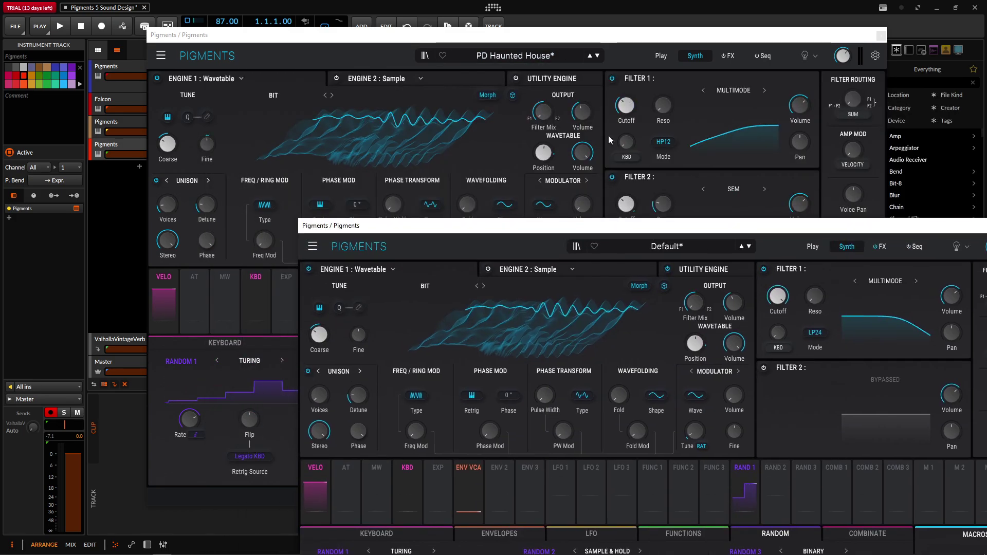
pyautogui.click(608, 135)
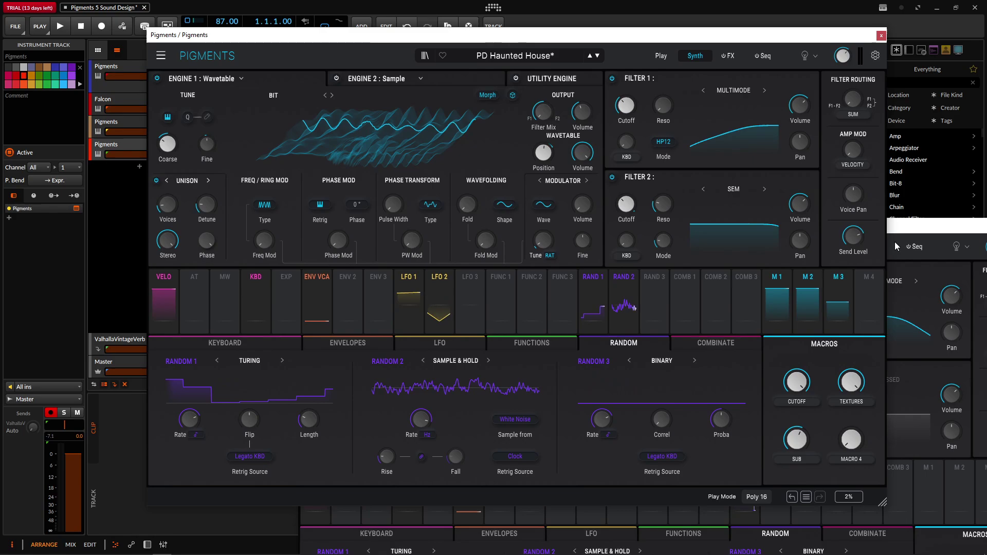
pyautogui.moveTo(910, 230); pyautogui.dragTo(946, 83)
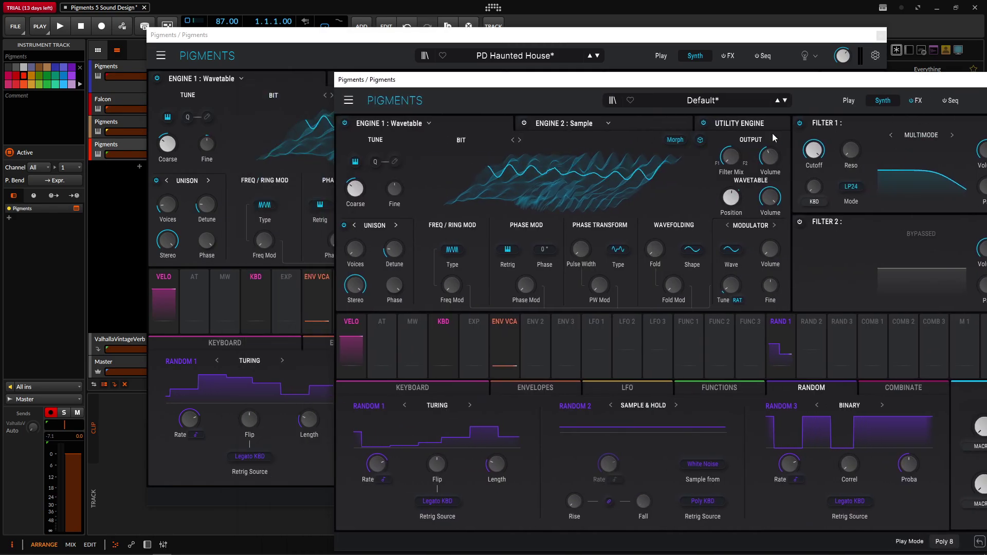
pyautogui.moveTo(697, 84); pyautogui.dragTo(548, 213)
pyautogui.moveTo(584, 355)
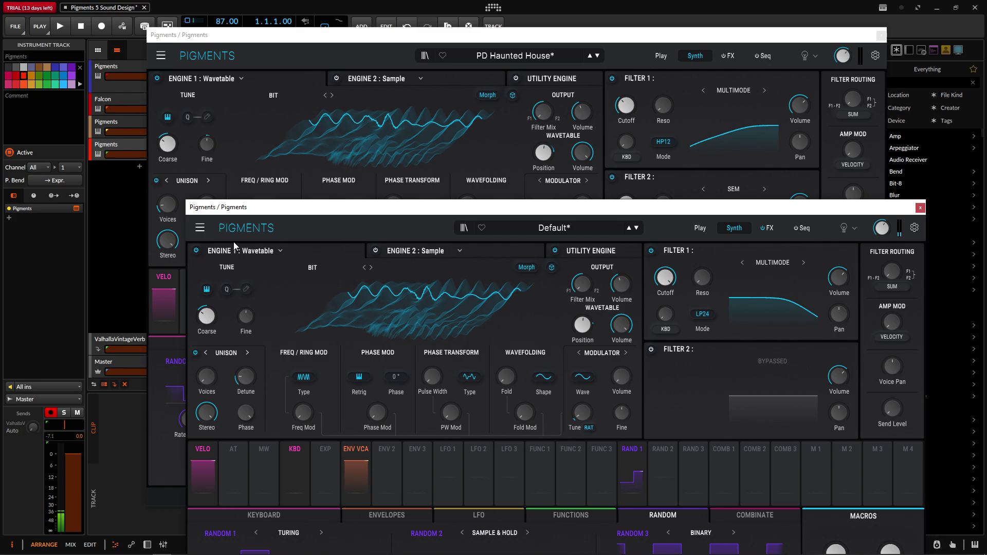
# Set the Unison Voices of the Default patch's Engine 1 to 2, and check the reference patch's Detune
pyautogui.moveTo(305, 206); pyautogui.dragTo(363, 264)
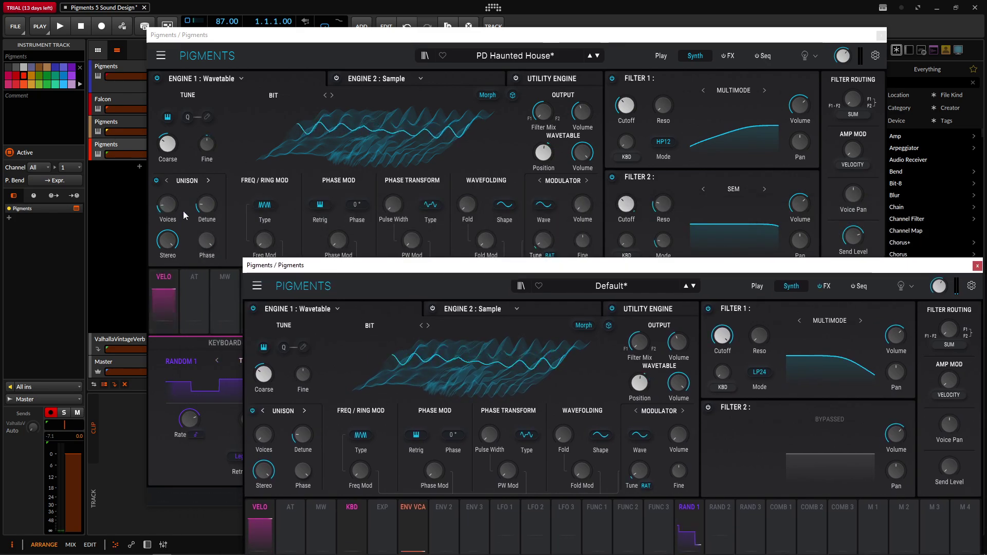
pyautogui.moveTo(263, 435); pyautogui.dragTo(264, 422)
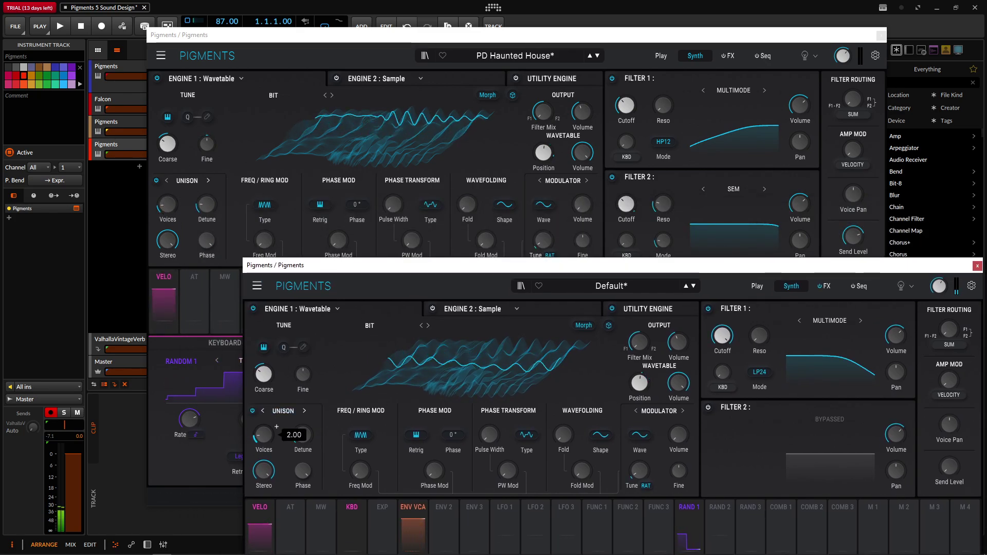
pyautogui.moveTo(211, 206)
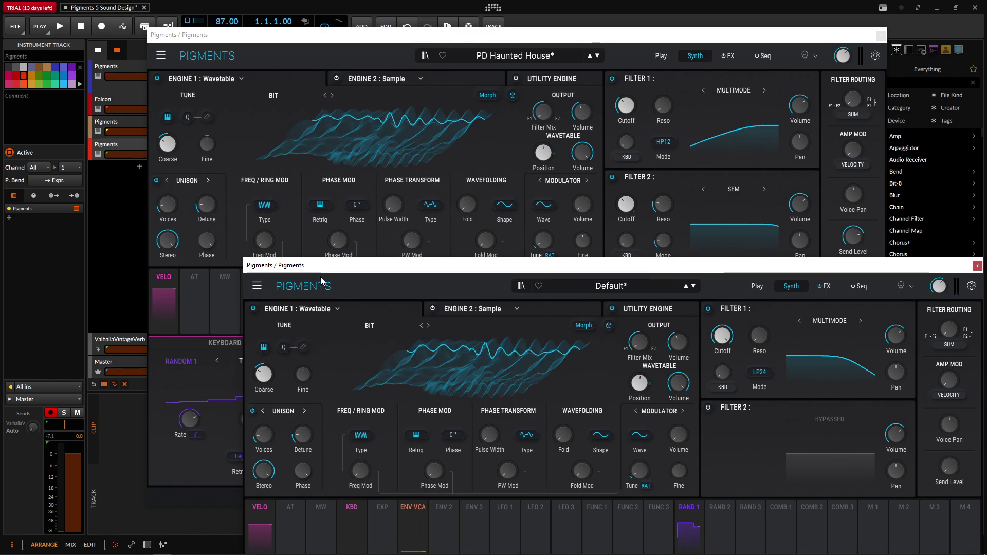
# Assign Random 2 to the Default patch's Engine 1 Fine tuning with an amount of 0.14, matching the reference patch
pyautogui.moveTo(321, 279); pyautogui.dragTo(308, 326)
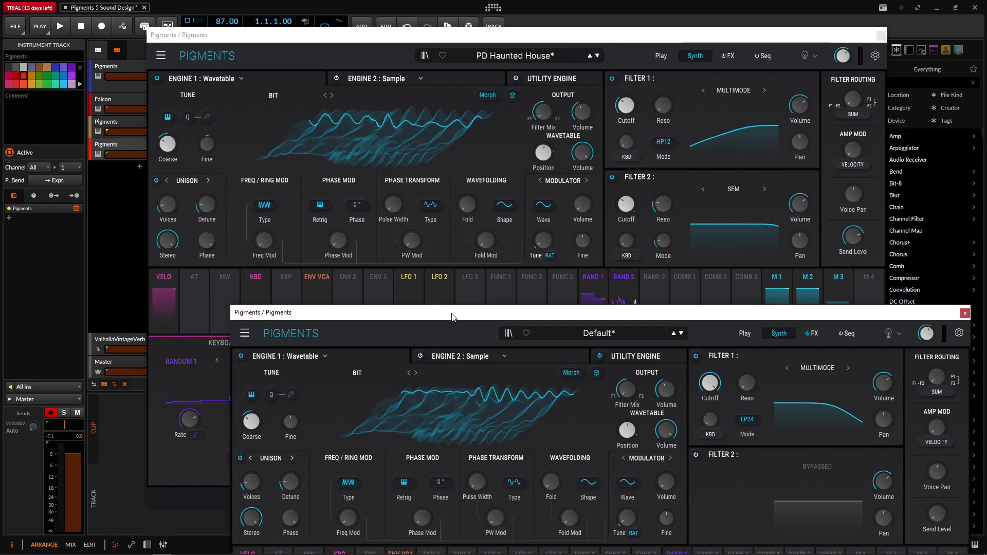
pyautogui.moveTo(447, 312); pyautogui.dragTo(459, 165)
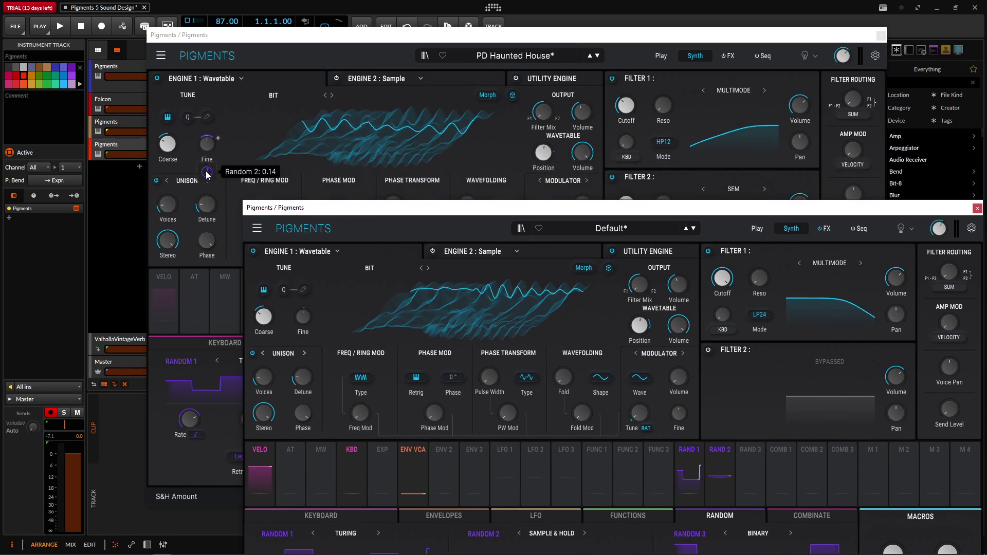
pyautogui.moveTo(368, 211); pyautogui.dragTo(368, 163)
pyautogui.moveTo(304, 296)
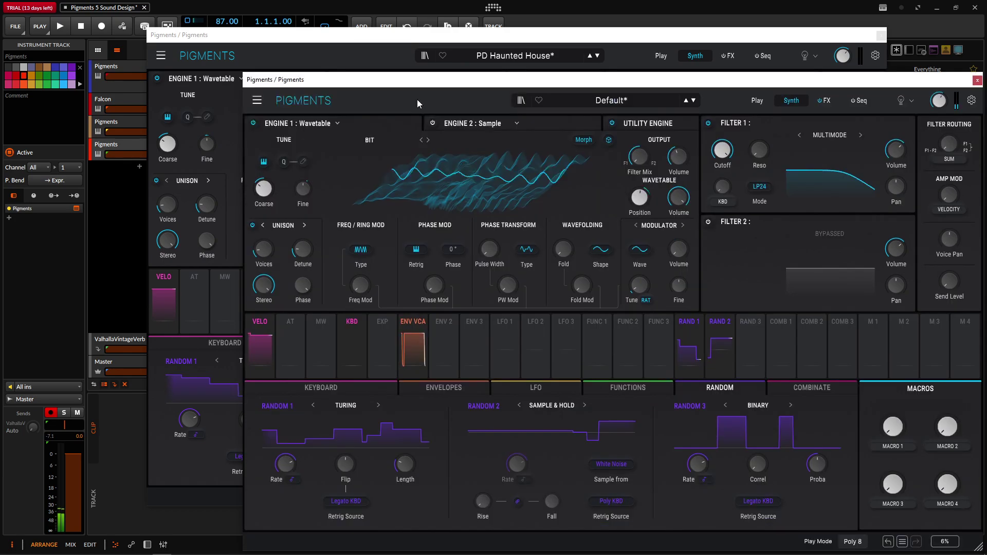
pyautogui.moveTo(393, 80); pyautogui.dragTo(651, 72)
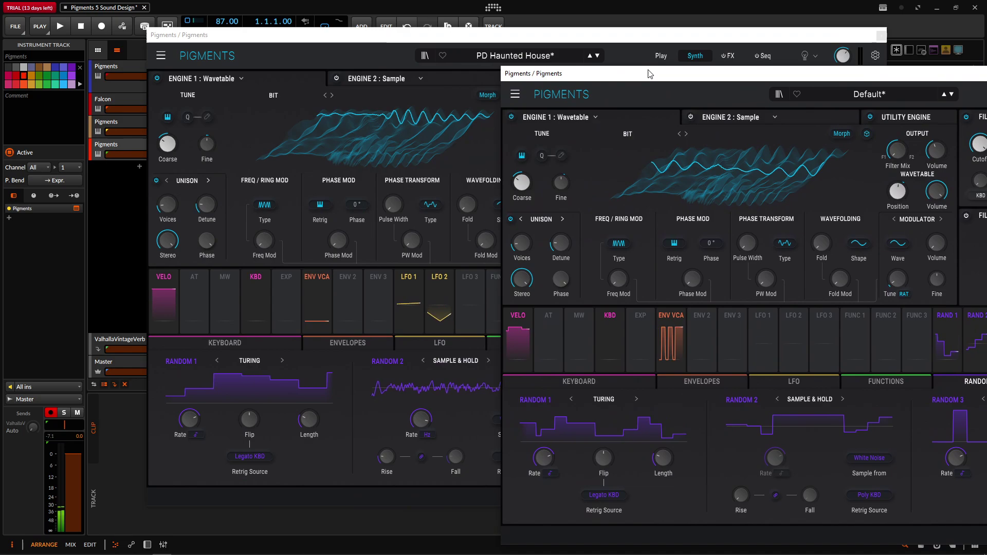
# Set the Retrig Source of the Default patch's Random 2 to Clock, matching the reference patch
pyautogui.moveTo(430, 41); pyautogui.dragTo(287, 44)
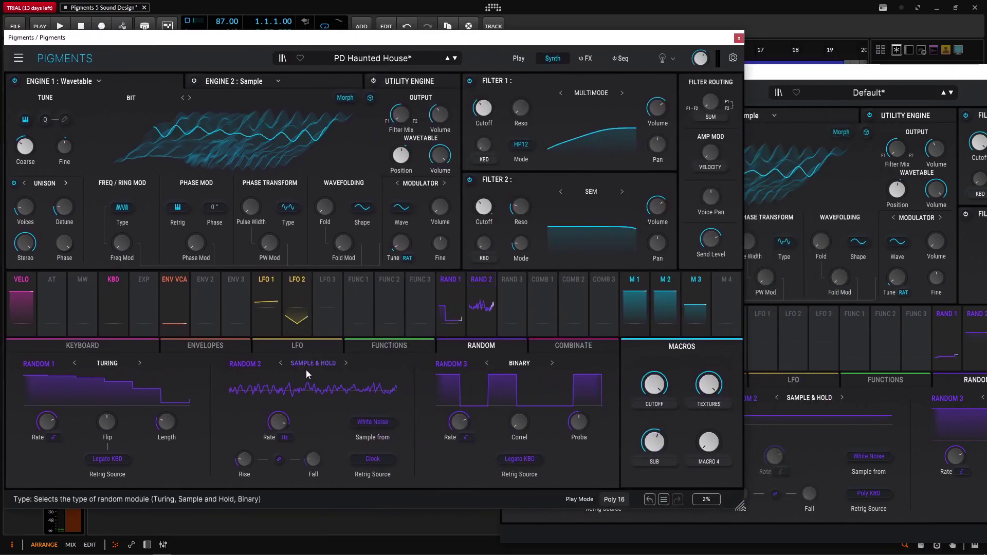
pyautogui.click(781, 92)
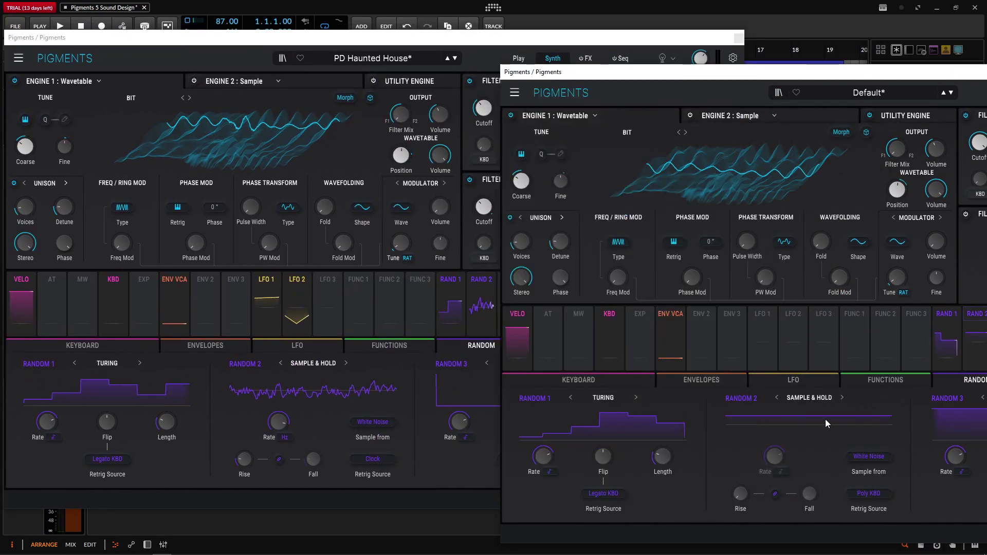
pyautogui.moveTo(813, 75); pyautogui.dragTo(783, 83)
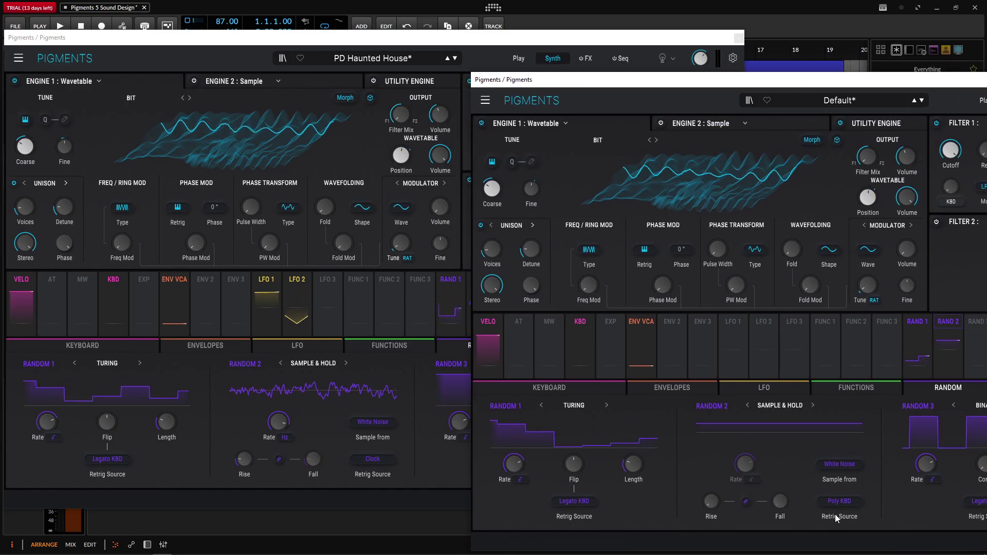
pyautogui.click(843, 502)
pyautogui.click(809, 360)
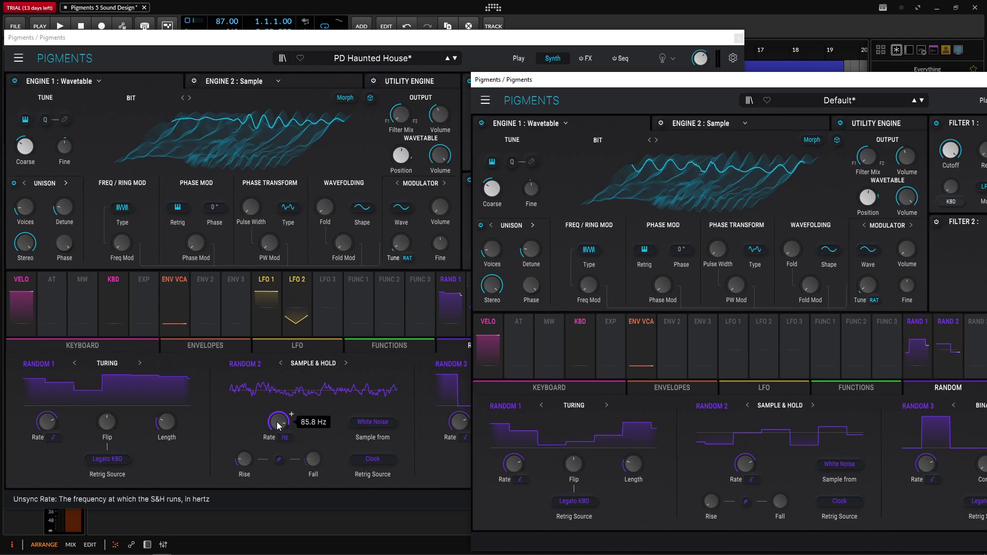
# Switch the Default patch's Random 2 rate type to Hertz and raise the Rate to the reference patch's 85.8 Hz
pyautogui.click(752, 480)
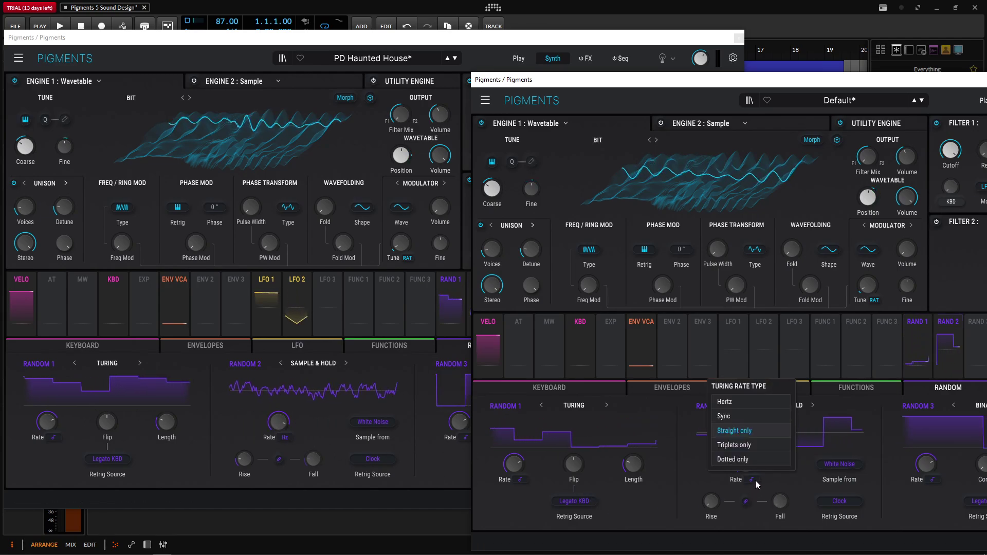
pyautogui.click(736, 410)
pyautogui.moveTo(278, 423)
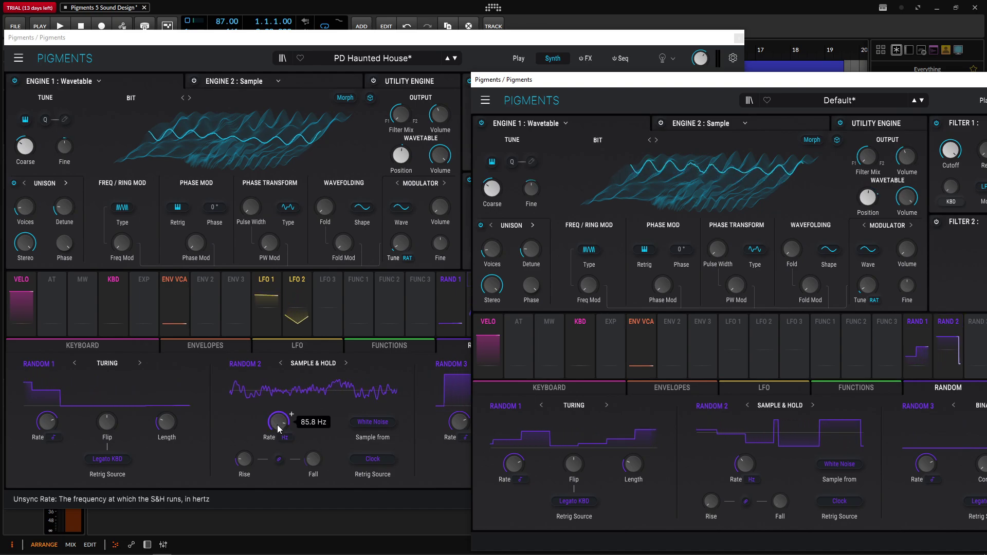
pyautogui.moveTo(745, 465); pyautogui.dragTo(745, 412)
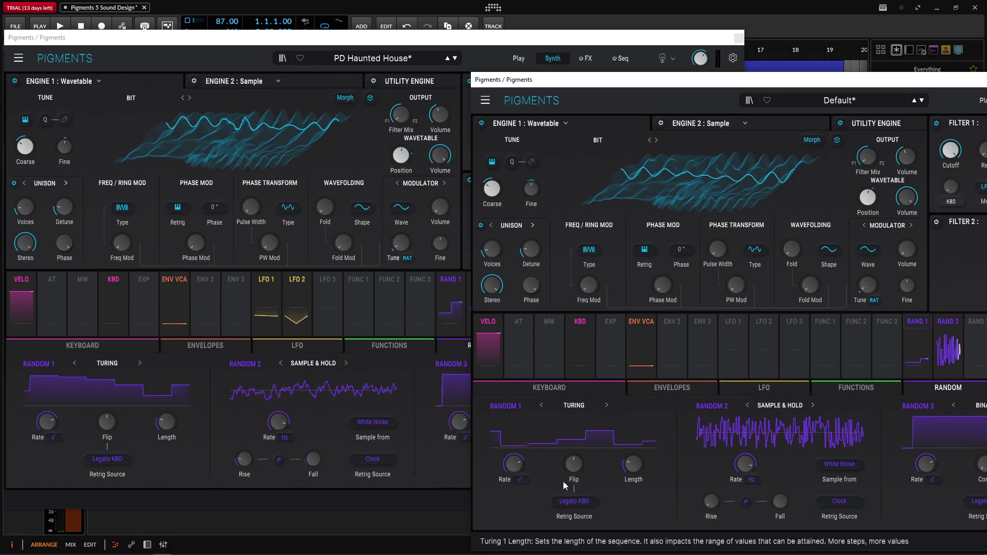
# Raise the Rise time of the Default patch's Random 2 to match the reference patch
pyautogui.moveTo(245, 460)
pyautogui.moveTo(711, 503)
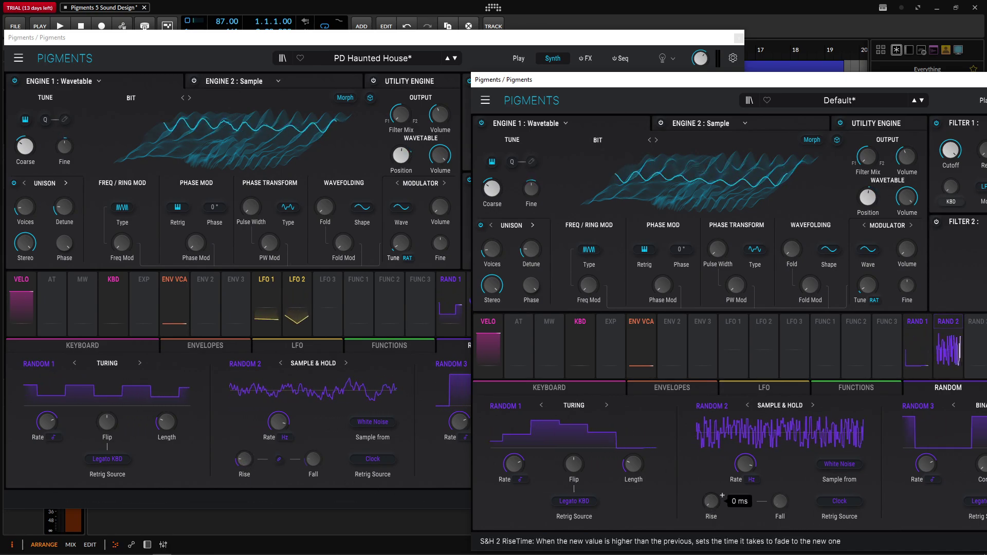
pyautogui.scroll(5, 712, 501)
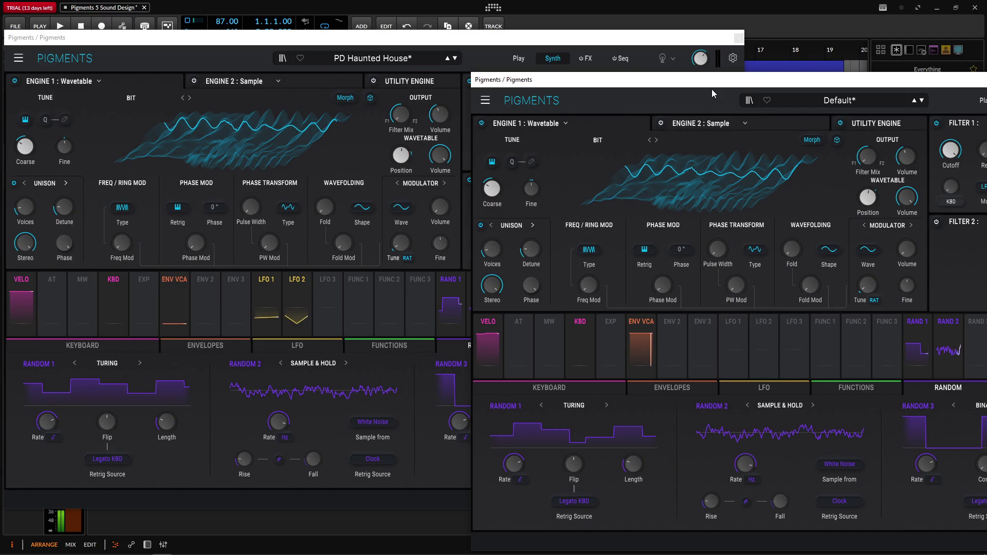
# Show Engine 2 in the PD Haunted House patch beside the Default patch and activate it there
pyautogui.moveTo(715, 84); pyautogui.dragTo(439, 202)
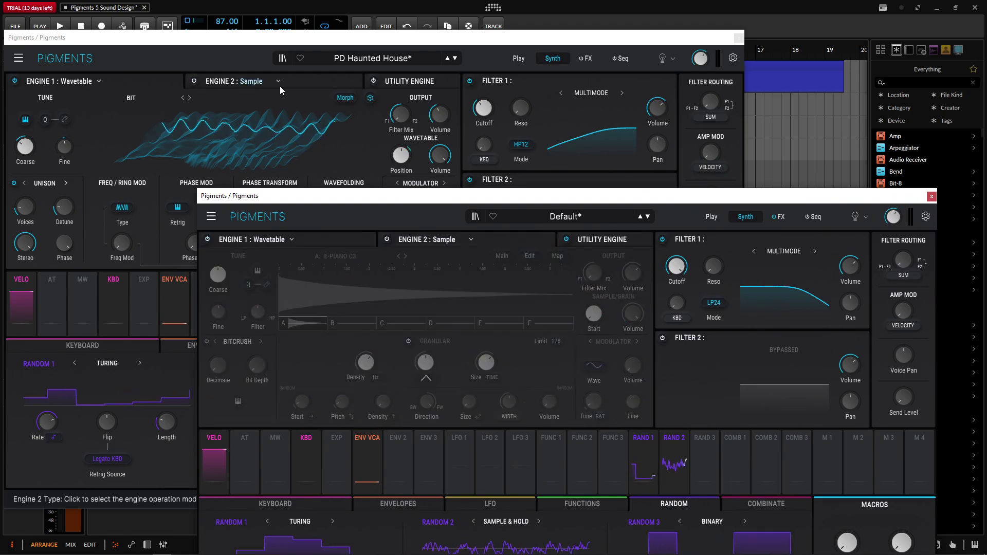
pyautogui.click(242, 81)
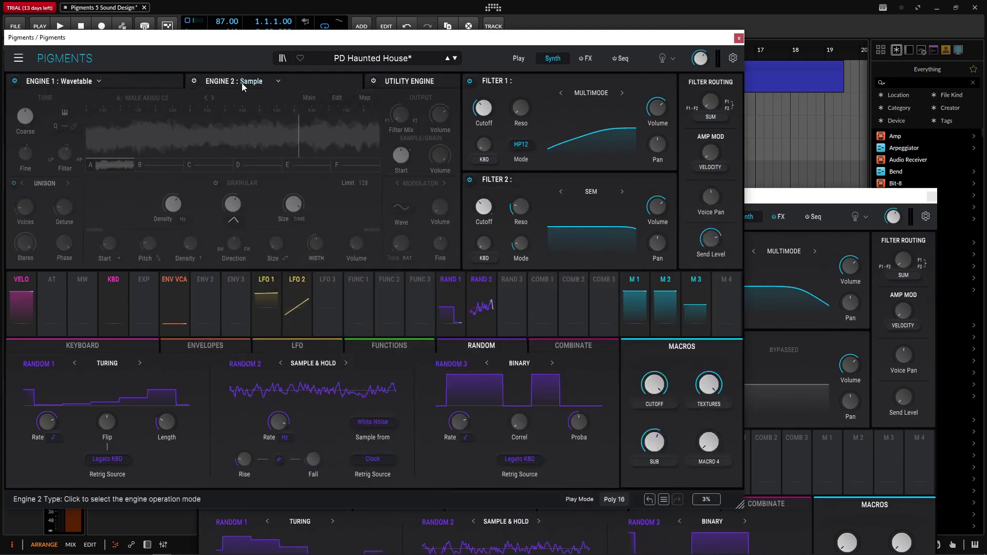
pyautogui.click(194, 81)
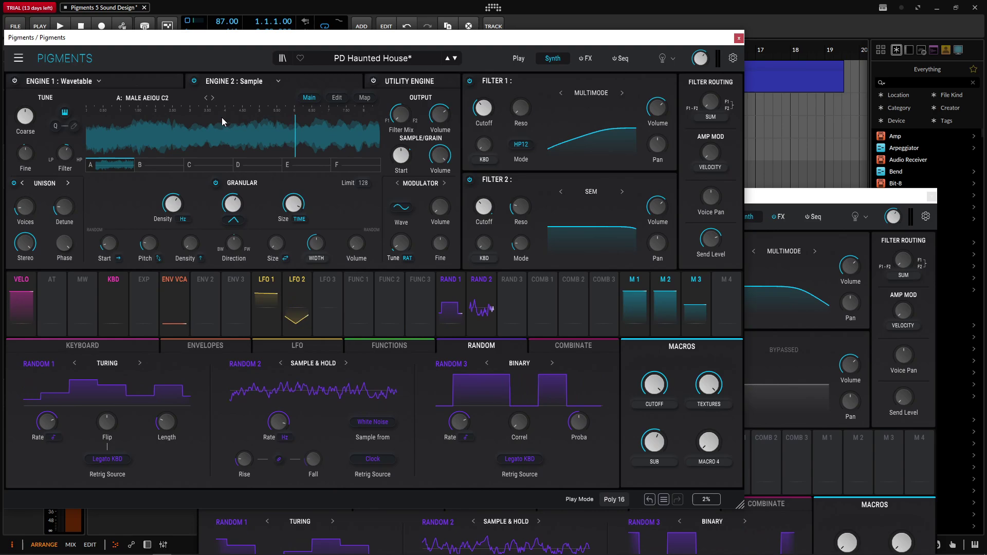
# Load the Male Aeiou C2 sample from the Pigments 5 category into the Default patch's Engine 2
pyautogui.moveTo(765, 201); pyautogui.dragTo(817, 161)
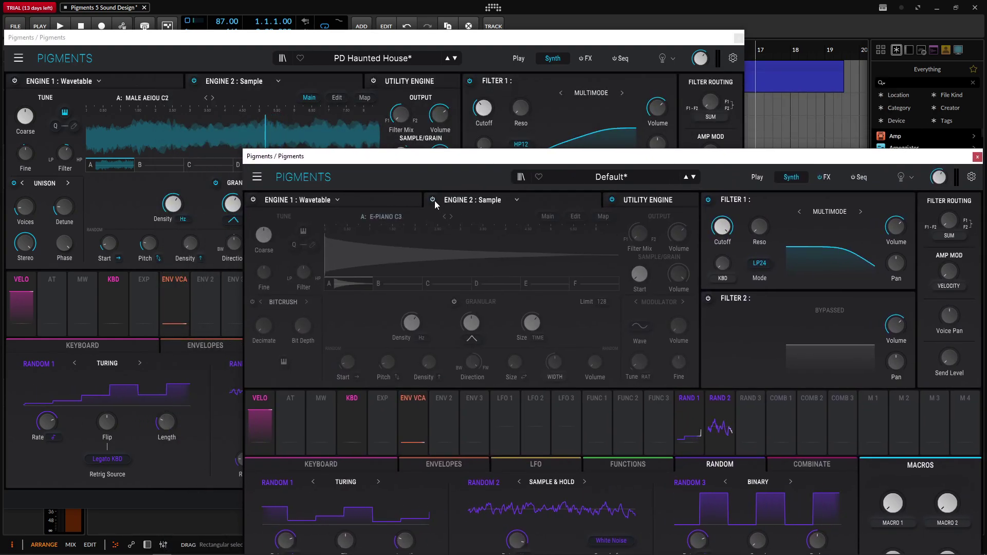
pyautogui.click(389, 217)
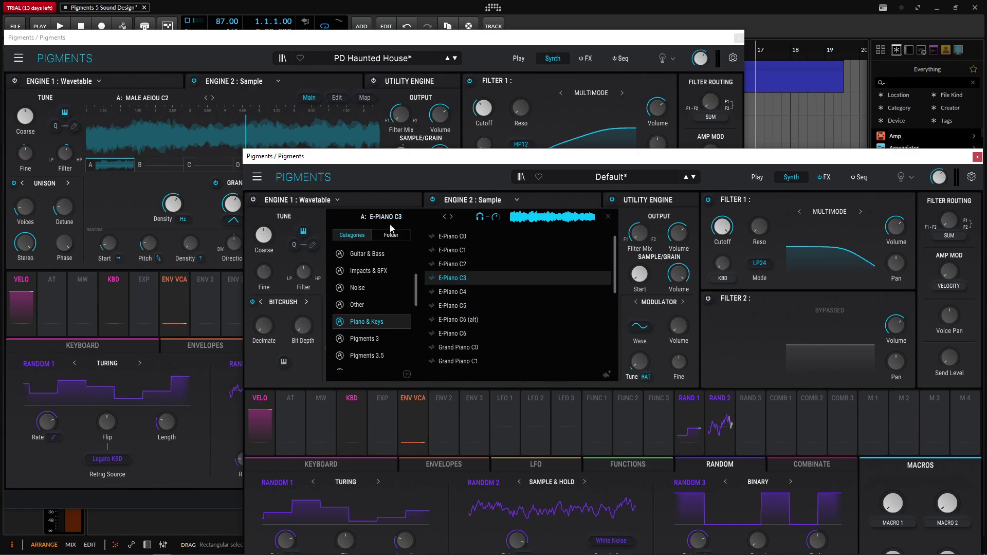
pyautogui.scroll(-3, 384, 344)
pyautogui.click(380, 336)
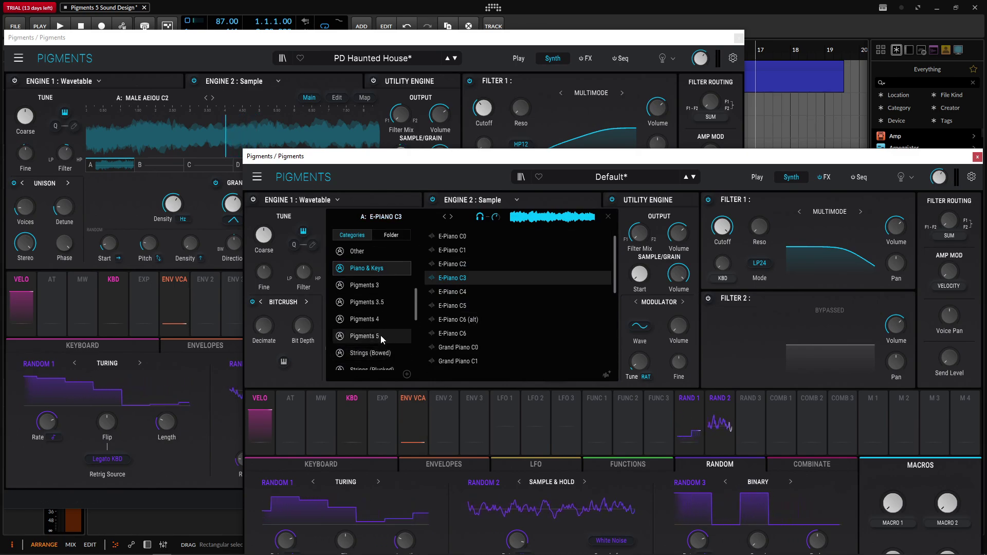
pyautogui.scroll(-10, 504, 293)
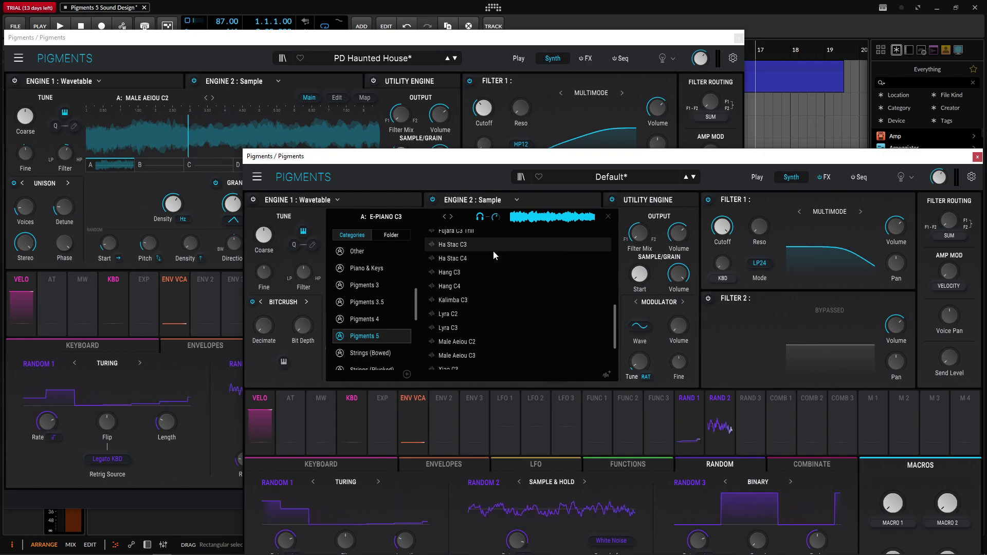
pyautogui.scroll(-2, 494, 291)
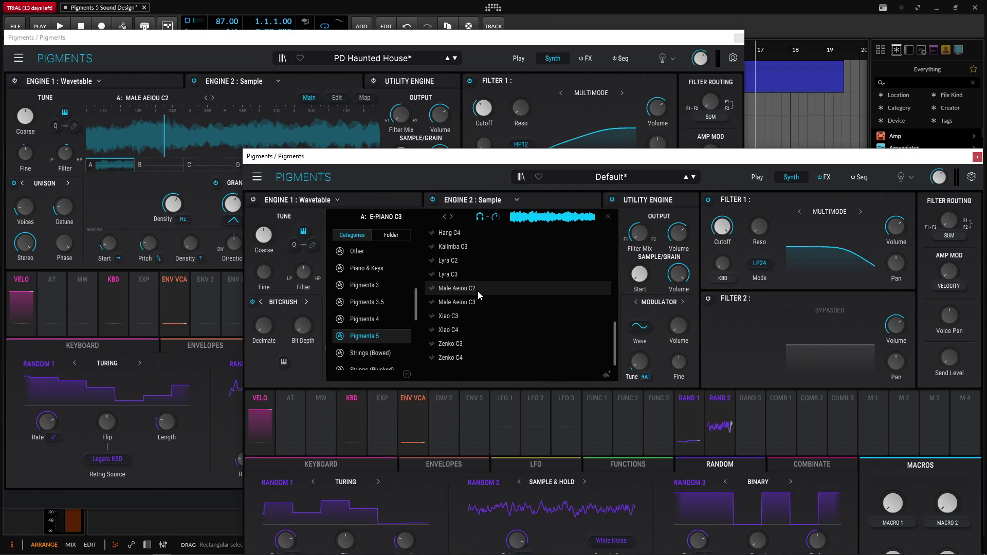
pyautogui.doubleClick(477, 291)
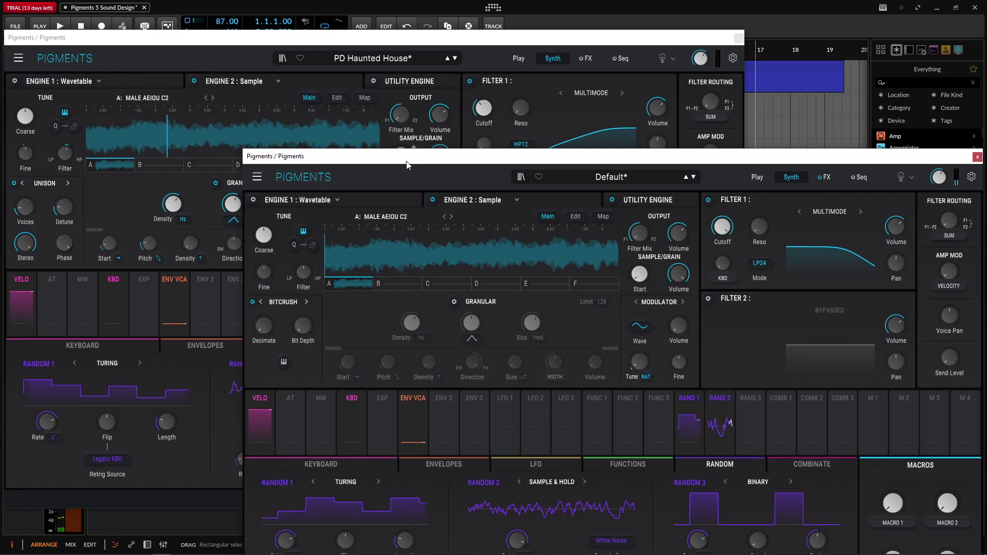
# Match the Default patch's Engine 2 sample Start to the reference and assign LFO 1 to it with an amount of 0.25
pyautogui.moveTo(407, 163); pyautogui.dragTo(407, 403)
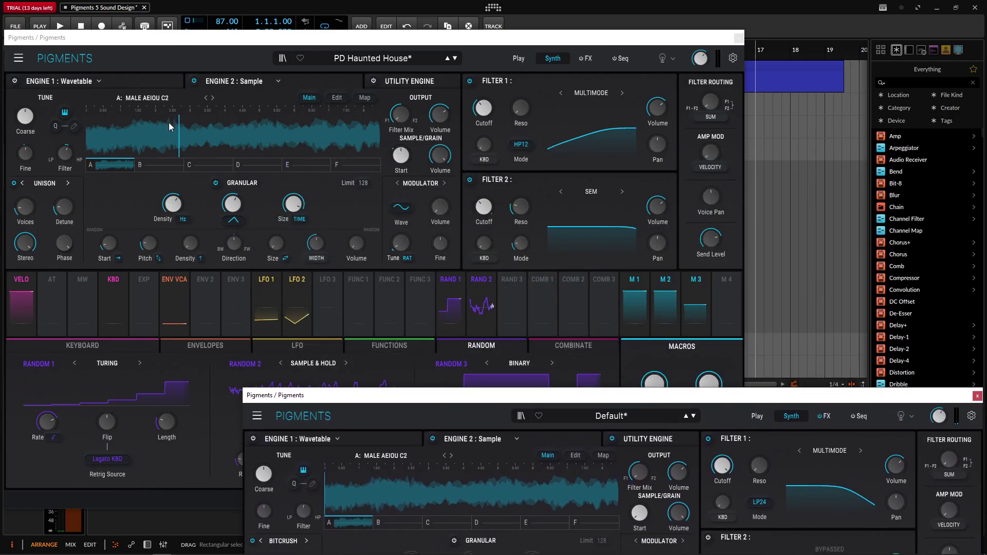
pyautogui.moveTo(403, 190)
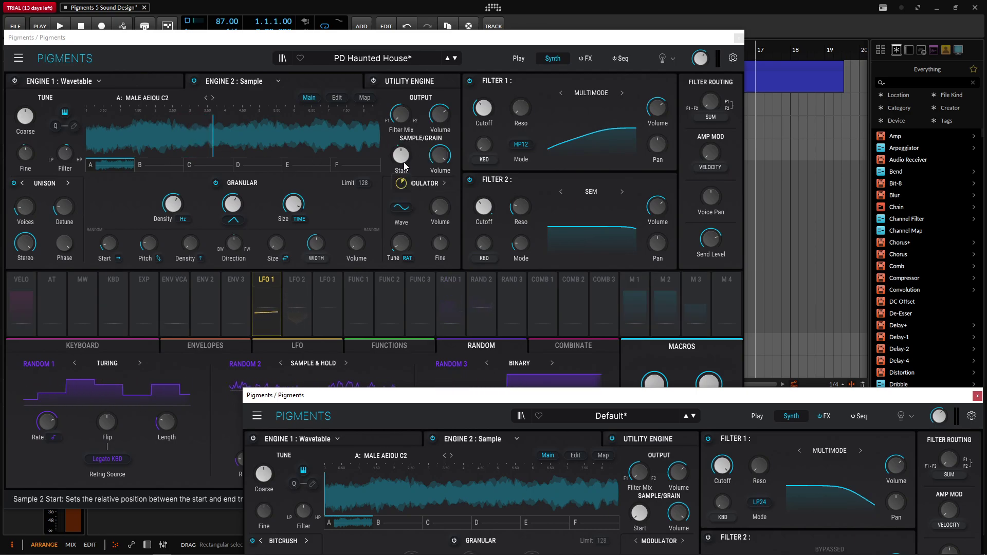
pyautogui.moveTo(653, 395); pyautogui.dragTo(563, 169)
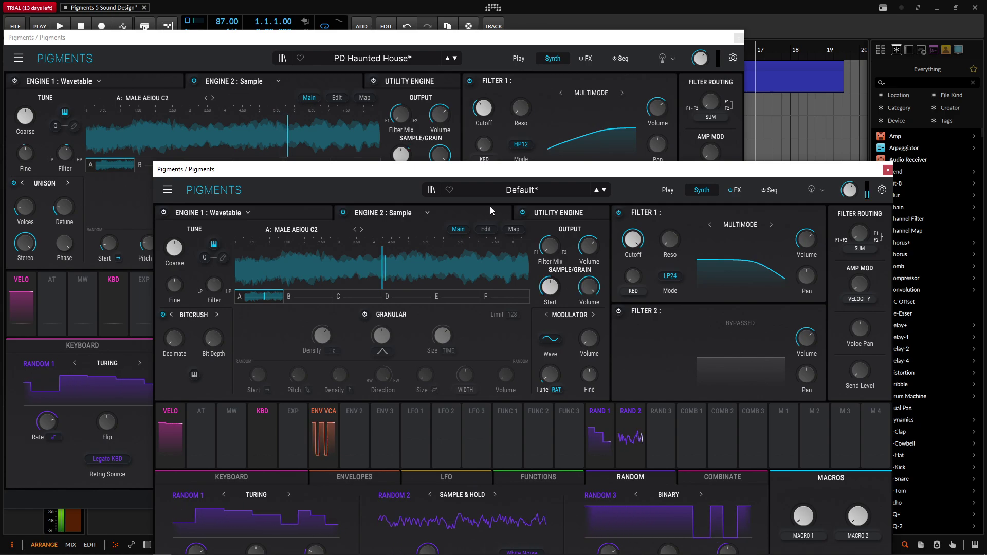
pyautogui.click(439, 45)
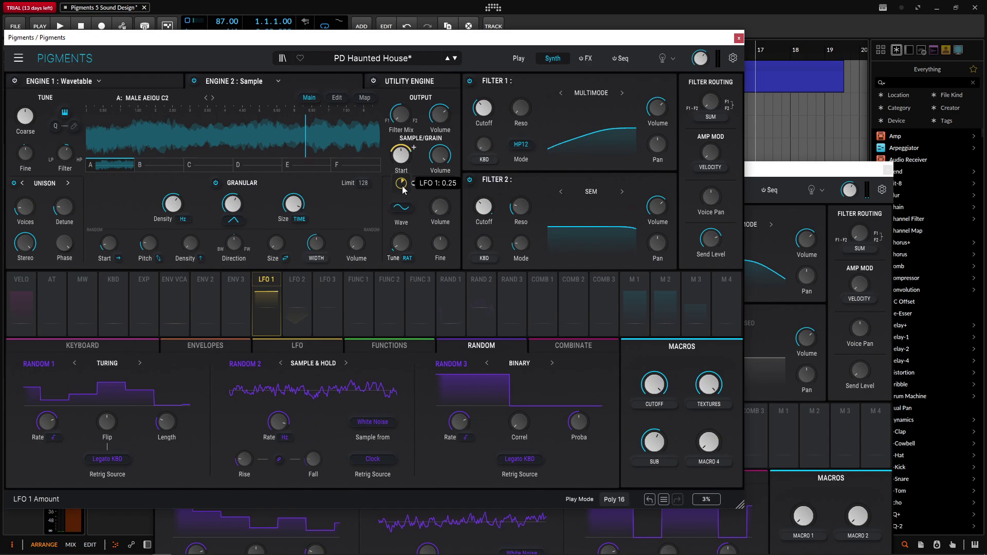
pyautogui.click(769, 173)
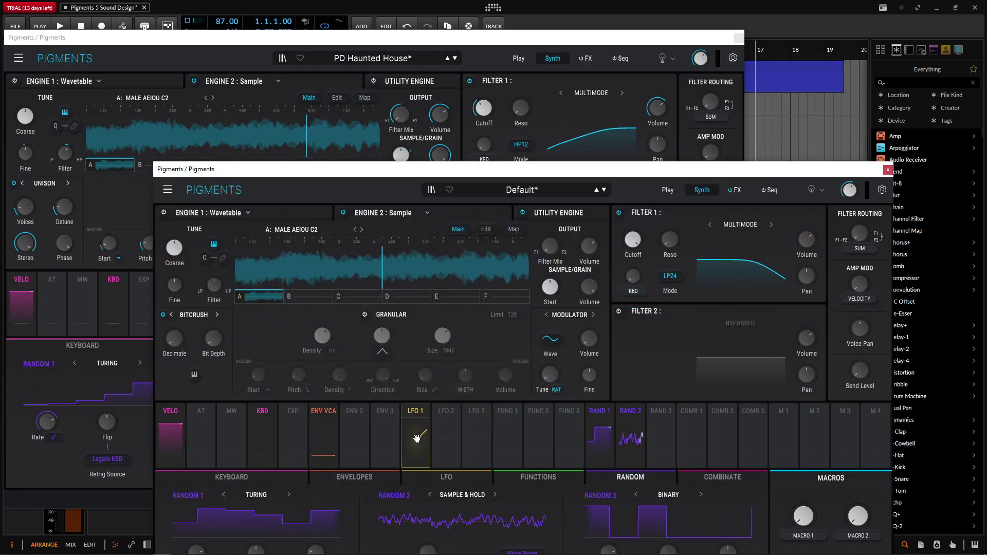
pyautogui.moveTo(418, 437); pyautogui.dragTo(548, 304)
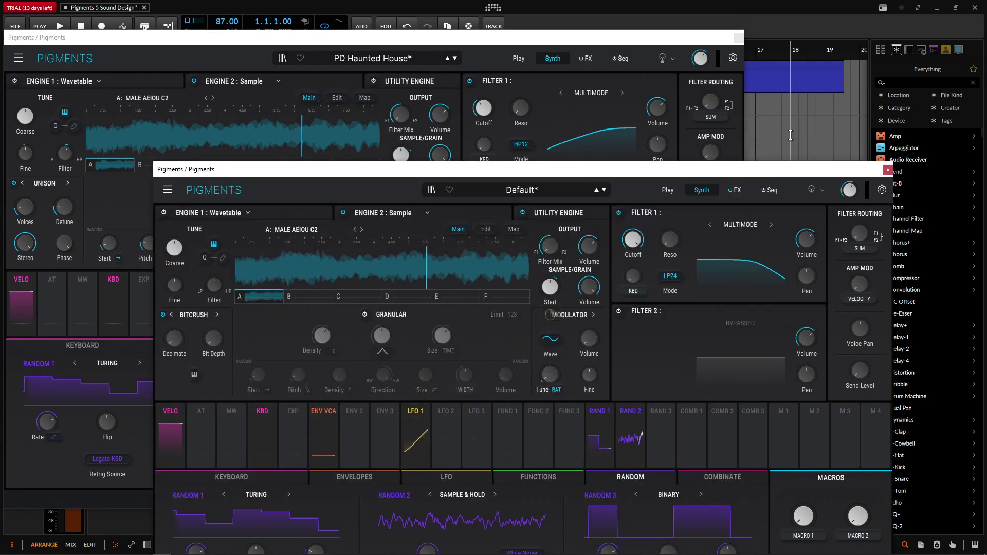
# Set the Default patch's LFO 1 Retrig Source to Free Running and lower its Rate to match the reference patch
pyautogui.moveTo(582, 189); pyautogui.dragTo(817, 98)
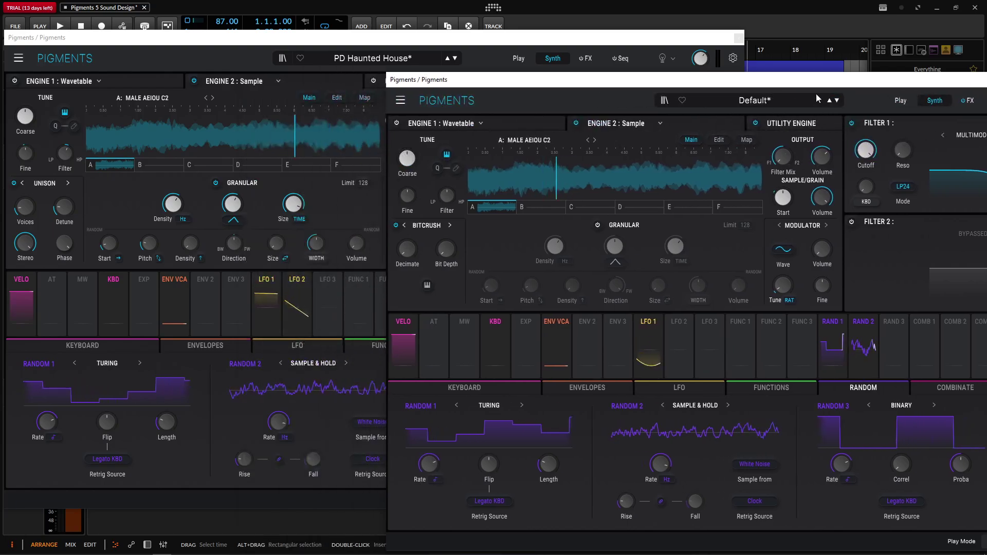
pyautogui.click(656, 389)
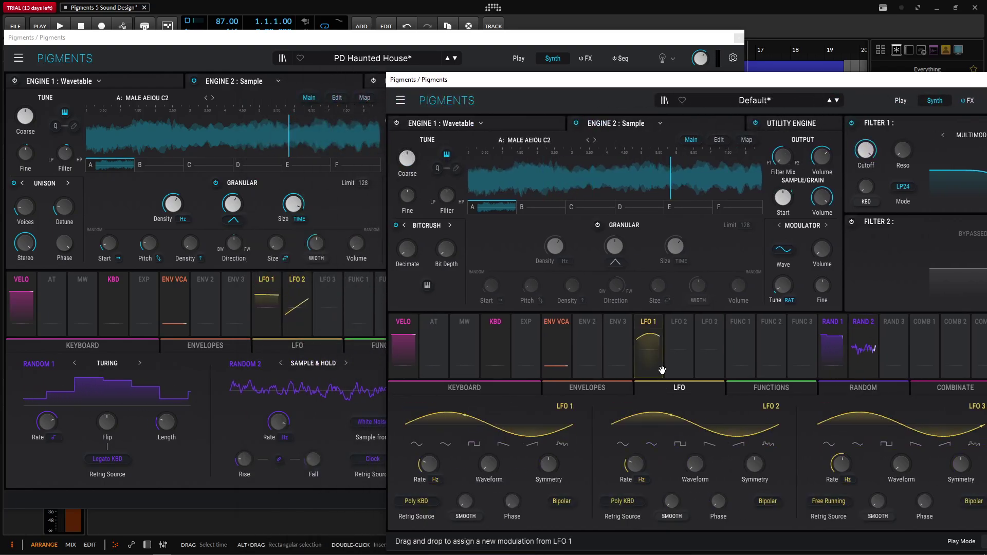
pyautogui.click(287, 343)
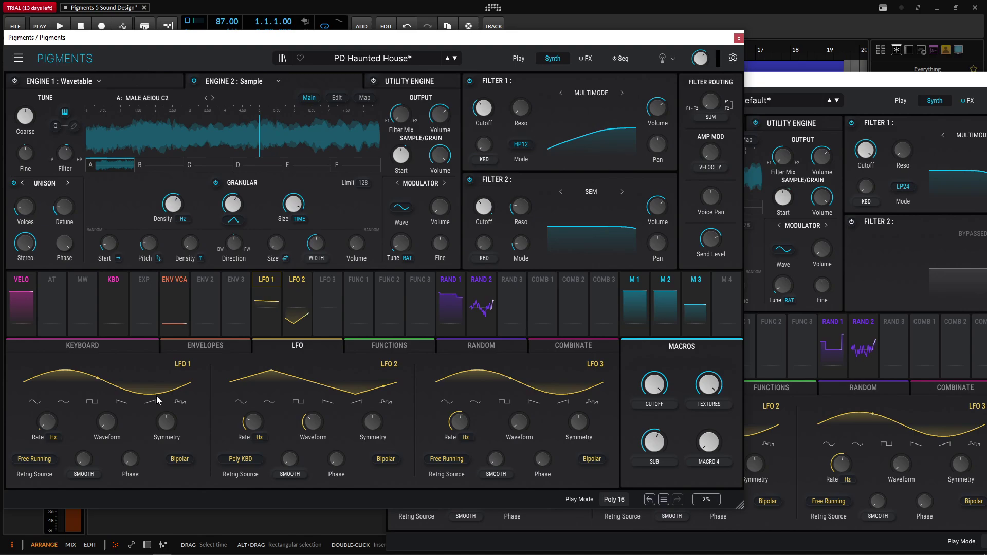
pyautogui.click(749, 529)
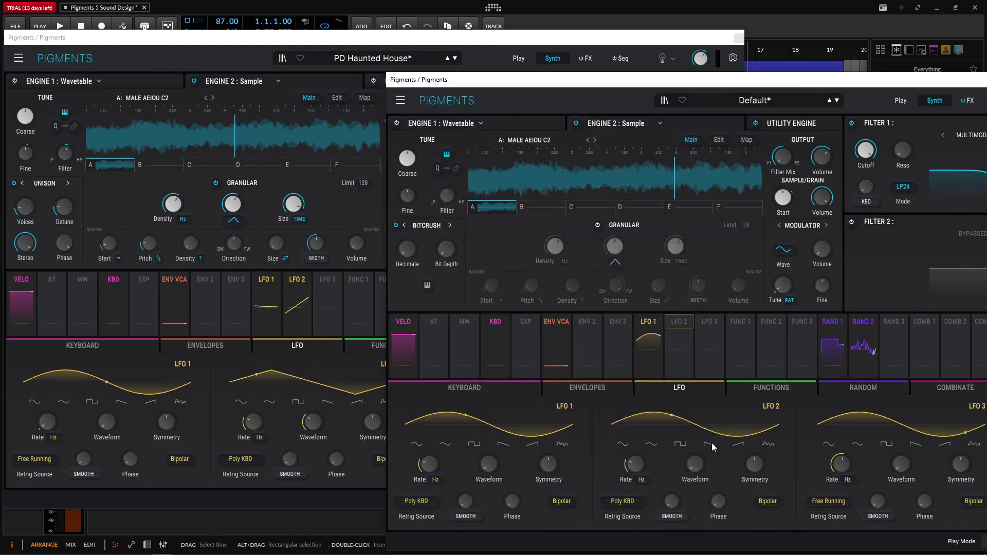
pyautogui.click(431, 498)
pyautogui.click(430, 355)
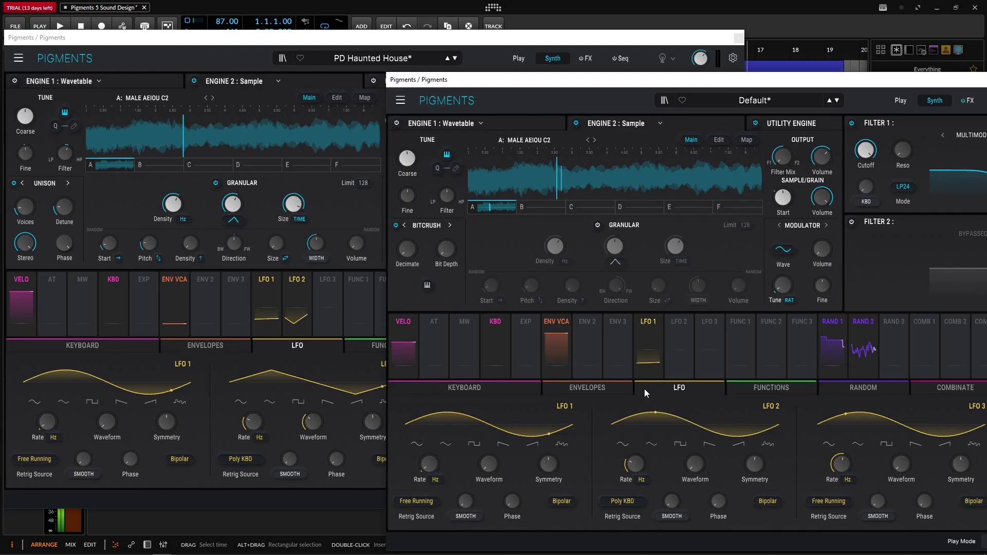
# Enable Granular in the Default patch's Engine 2 with settings matching the reference, and replace its Bitcrush with Unison
pyautogui.click(597, 226)
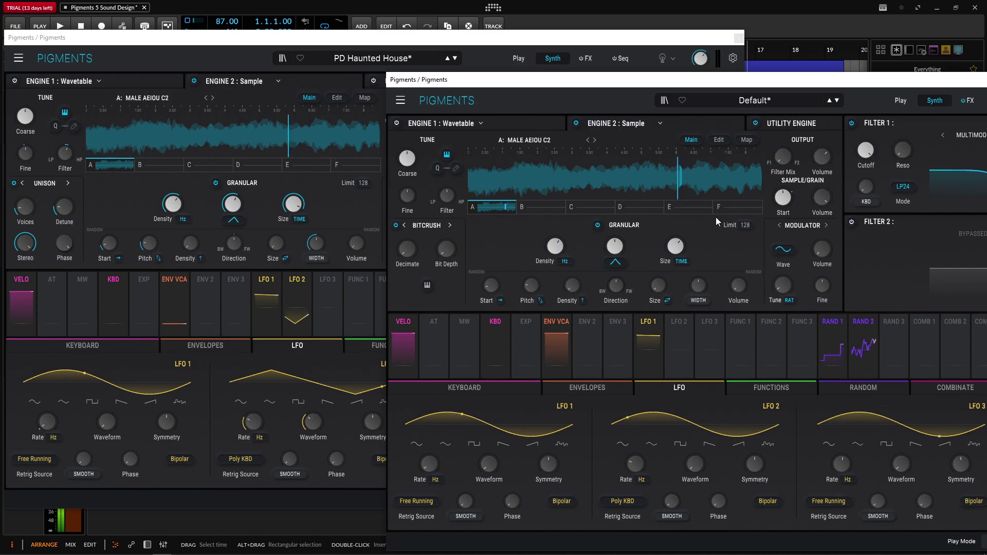
pyautogui.moveTo(579, 88)
pyautogui.mouseDown()
pyautogui.moveTo(632, 315)
pyautogui.moveTo(579, 87)
pyautogui.mouseUp()
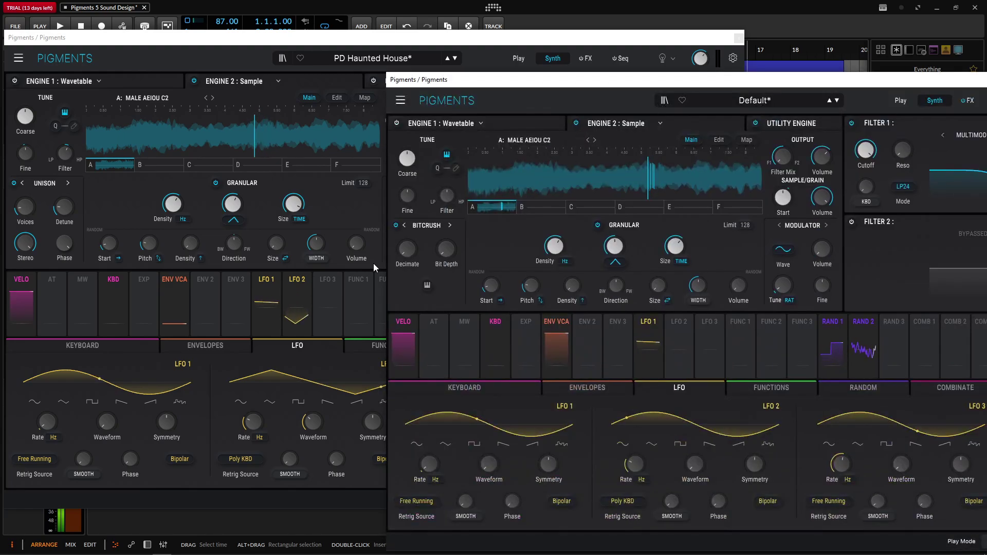
pyautogui.click(425, 227)
pyautogui.click(430, 257)
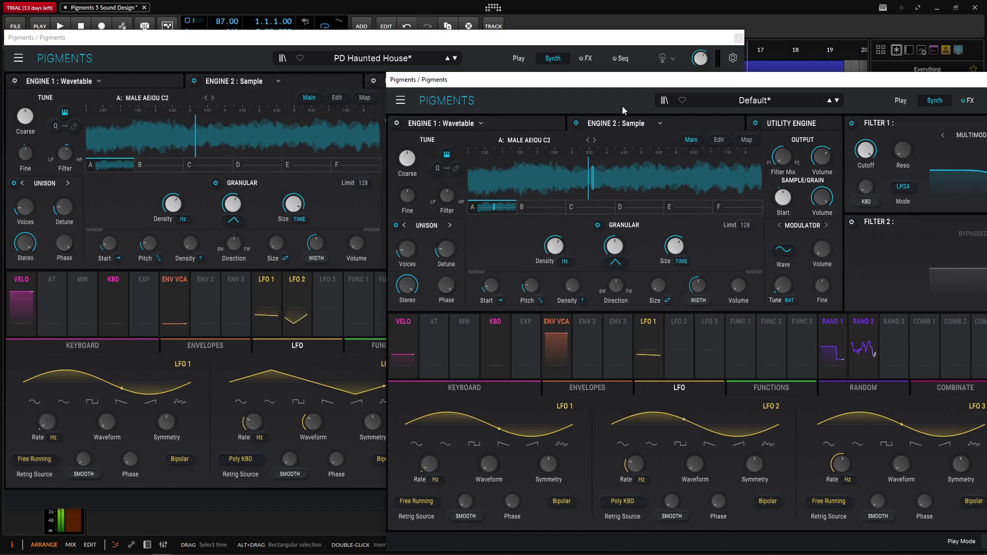
# Match the Default patch's Env VCA Attack and attack curve to PD Haunted House and set its Release to 1.90 s
pyautogui.moveTo(638, 86); pyautogui.dragTo(449, 208)
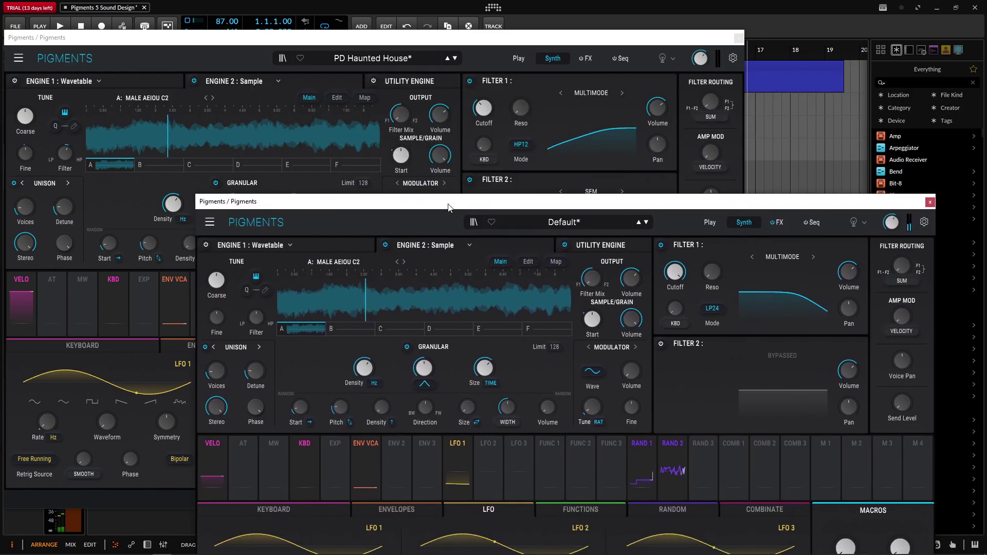
pyautogui.moveTo(509, 202); pyautogui.dragTo(557, 80)
pyautogui.click(449, 393)
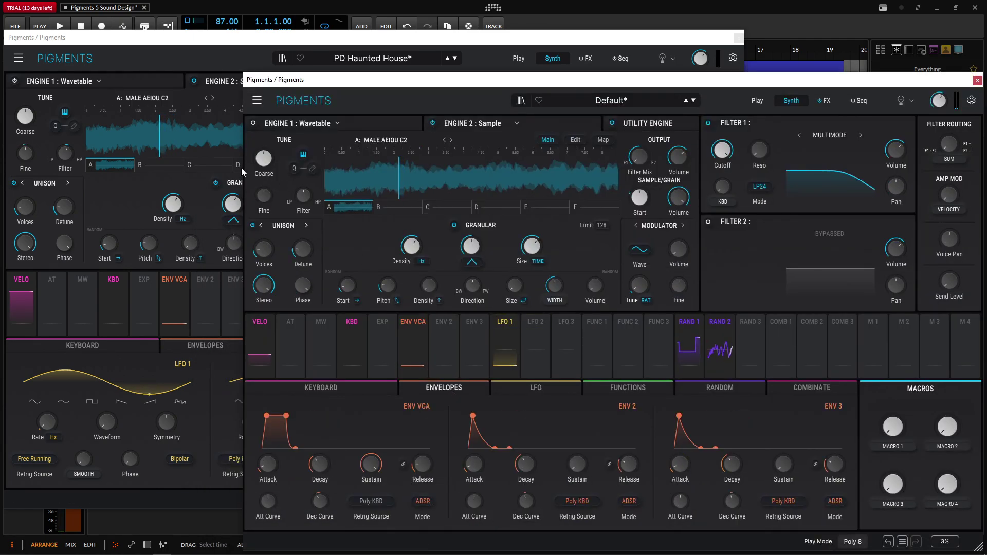
pyautogui.click(213, 60)
pyautogui.click(205, 345)
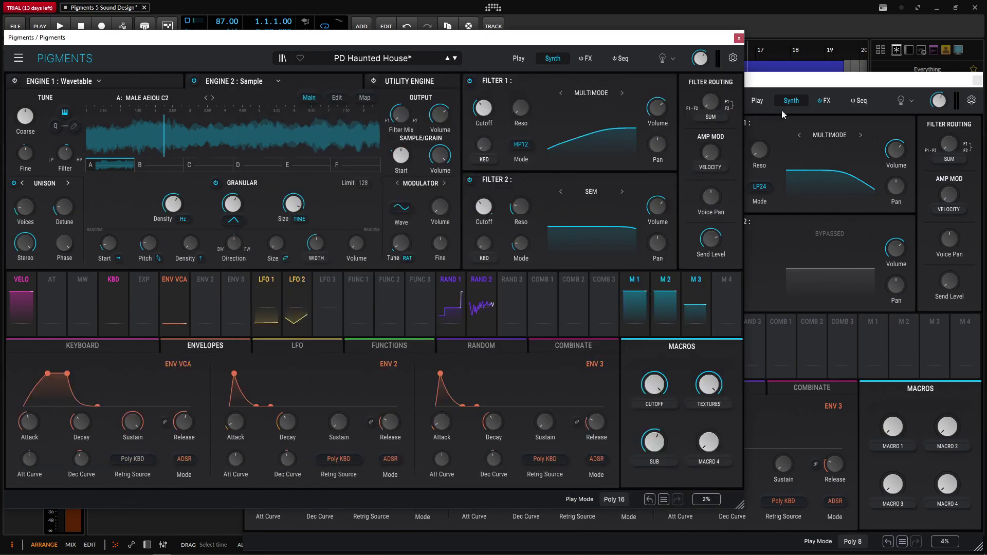
pyautogui.click(799, 91)
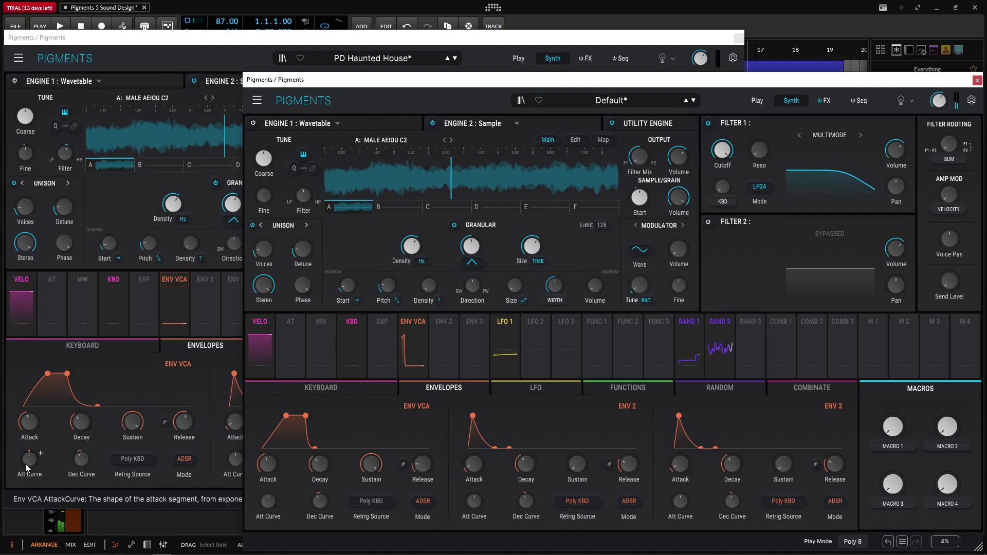
pyautogui.moveTo(270, 499); pyautogui.dragTo(270, 507)
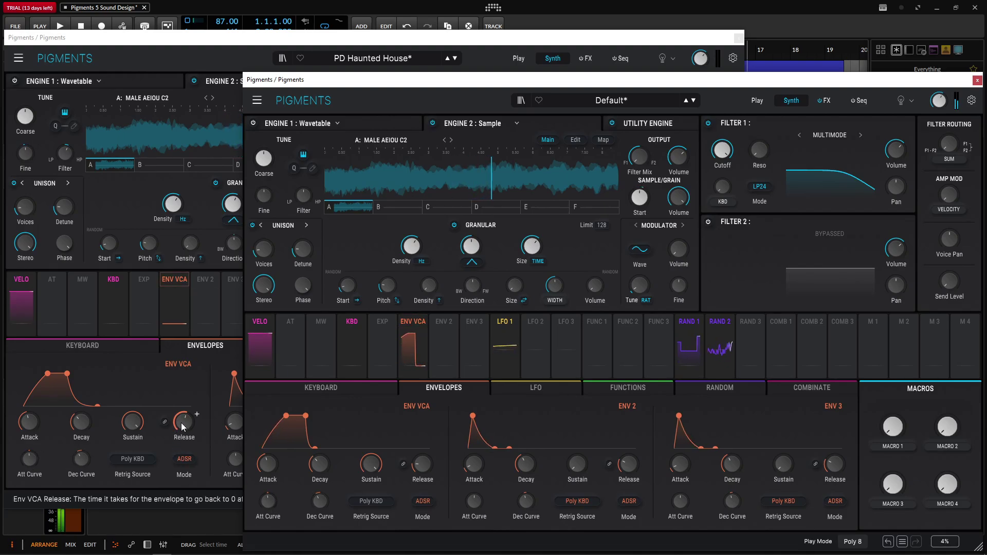
pyautogui.moveTo(422, 464); pyautogui.dragTo(423, 455)
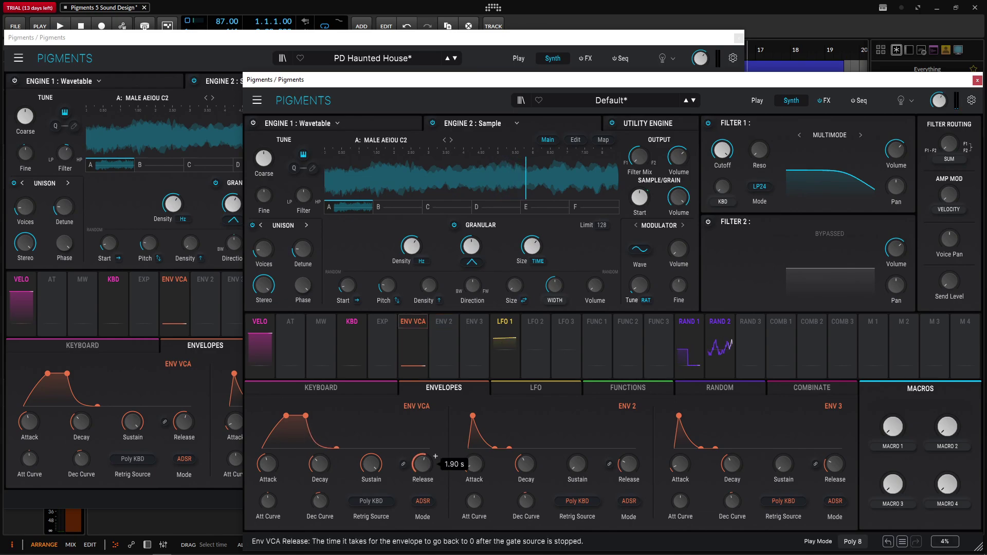
pyautogui.moveTo(483, 474)
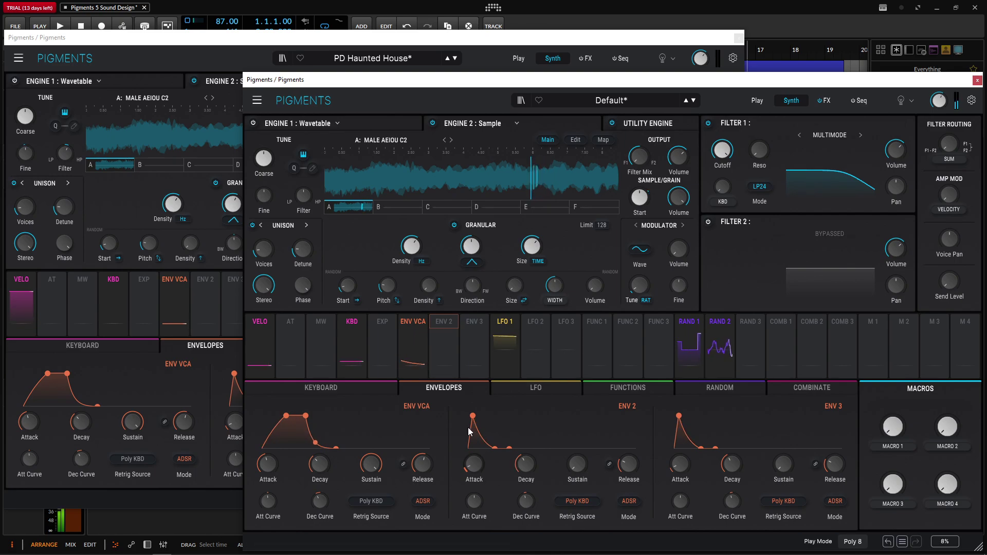
# Turn on the Utility Engine in PD Haunted House and show the Default patch's Utility Engine for comparison
pyautogui.moveTo(617, 77); pyautogui.dragTo(468, 322)
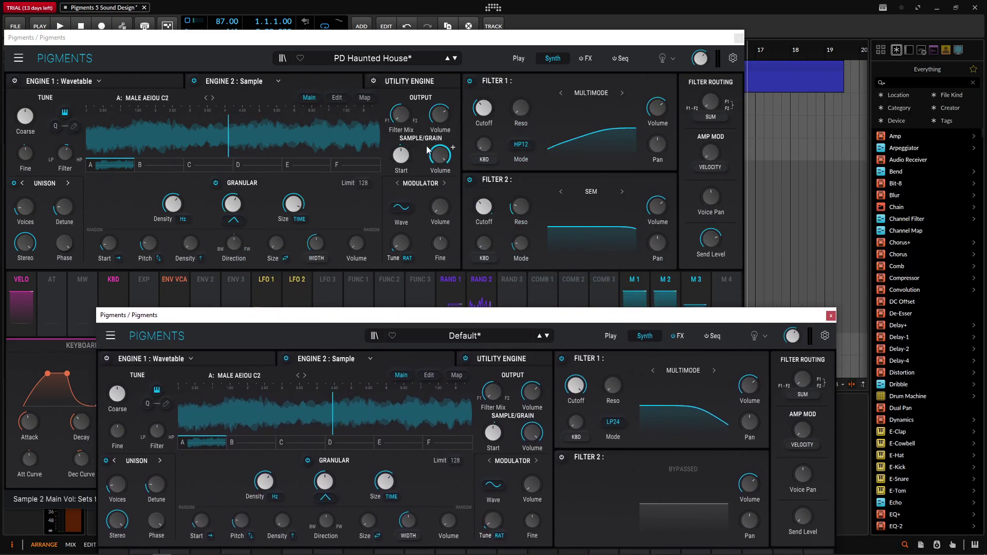
pyautogui.click(414, 81)
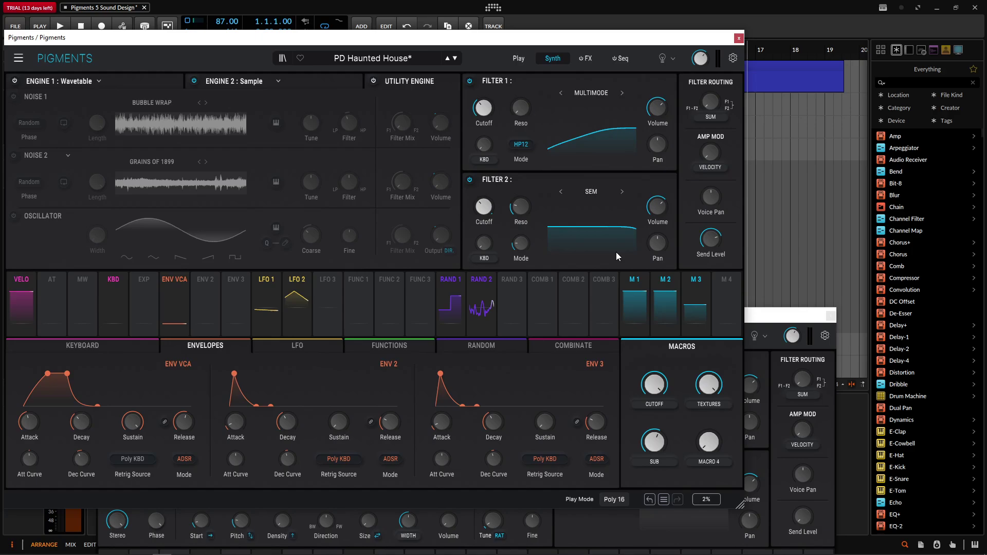
pyautogui.click(373, 81)
pyautogui.click(786, 315)
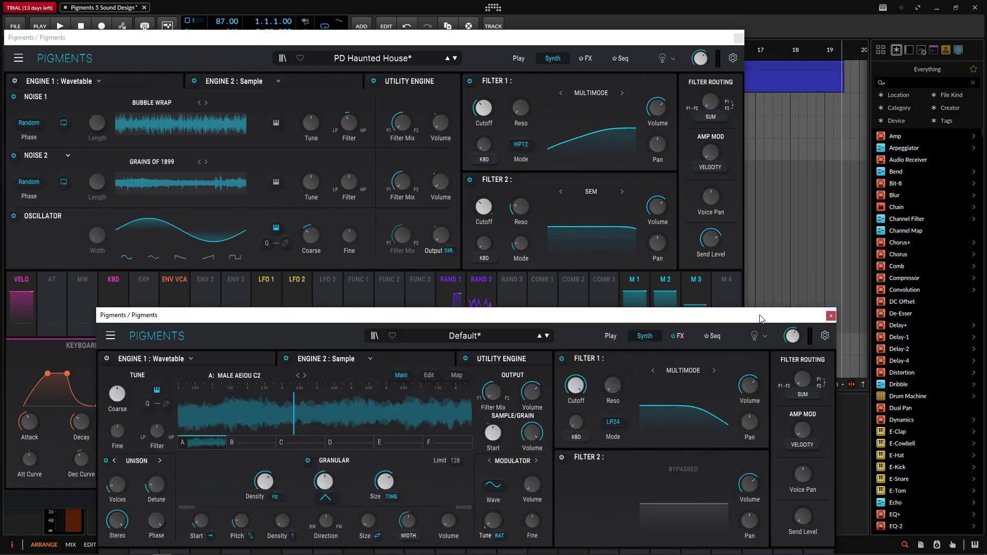
pyautogui.moveTo(611, 318); pyautogui.dragTo(730, 161)
pyautogui.click(632, 204)
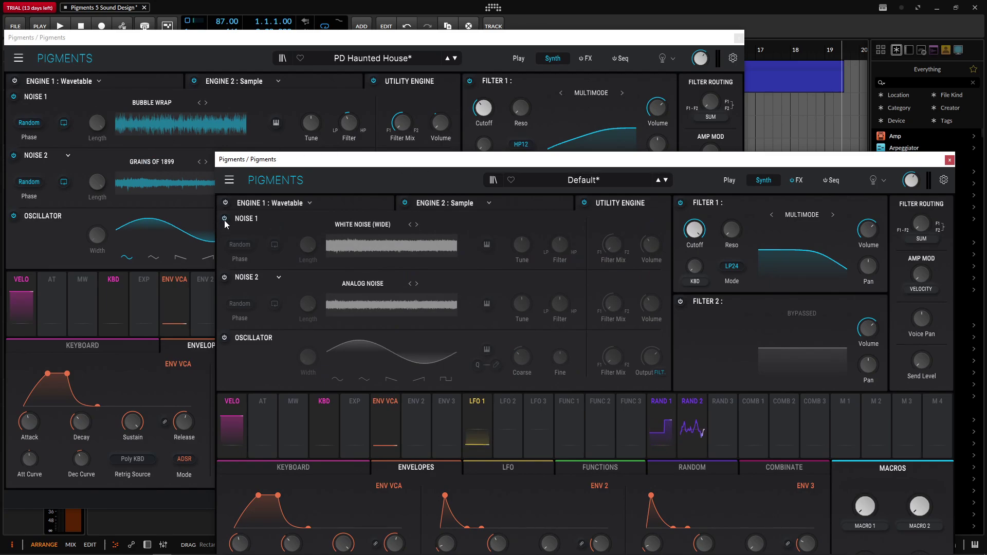
# Switch to the PD Haunted House track to audition the reference sound with its Utility Engine
pyautogui.moveTo(289, 41); pyautogui.dragTo(491, 71)
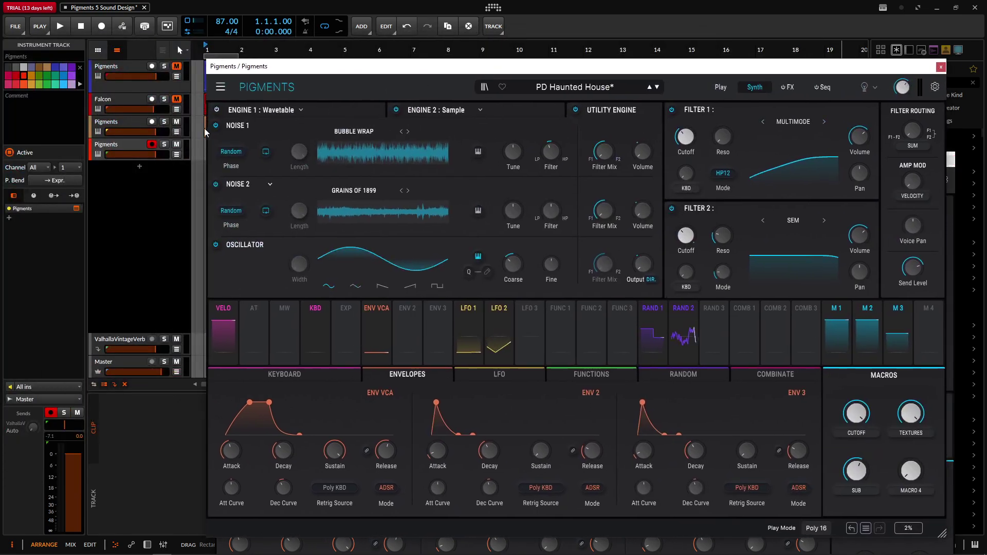
pyautogui.click(178, 133)
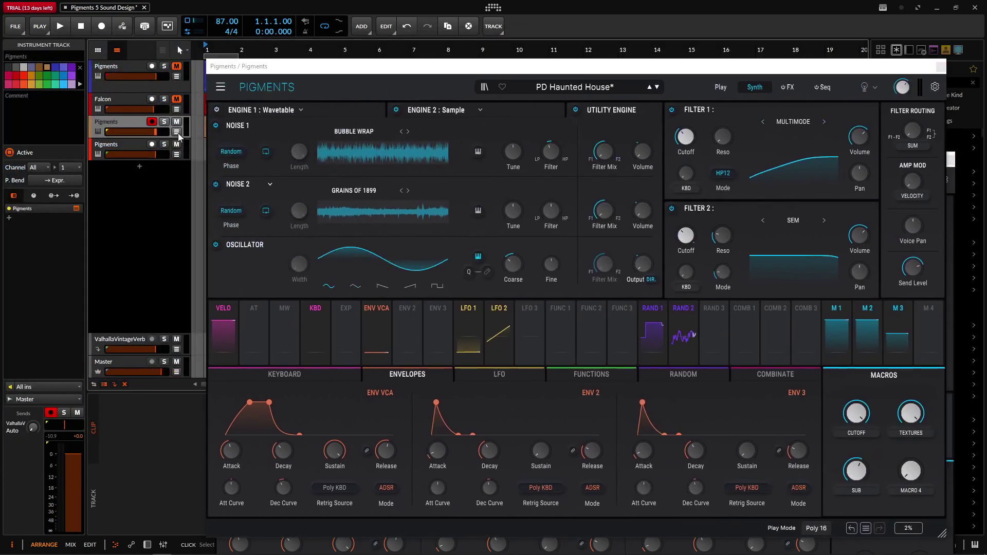
pyautogui.click(784, 94)
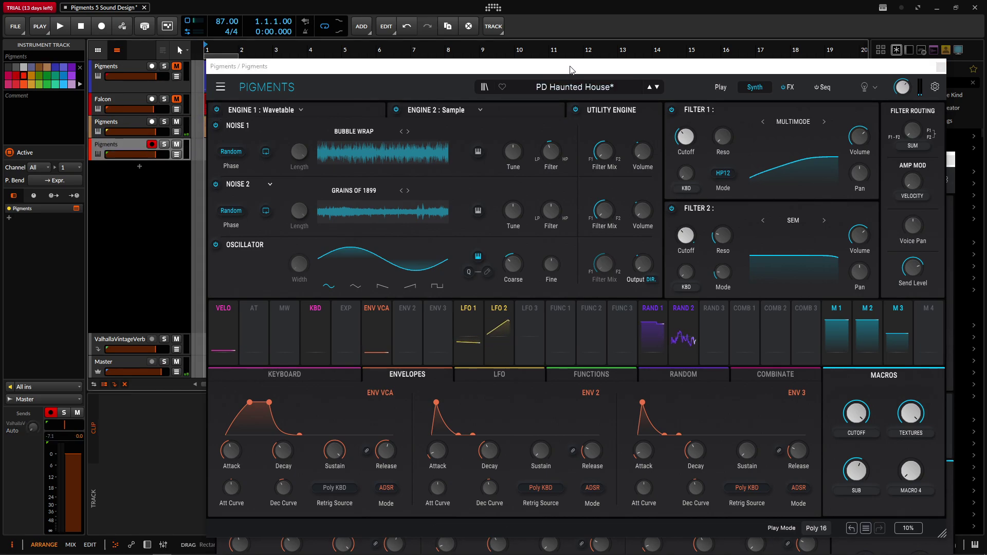
pyautogui.moveTo(567, 68); pyautogui.dragTo(391, 52)
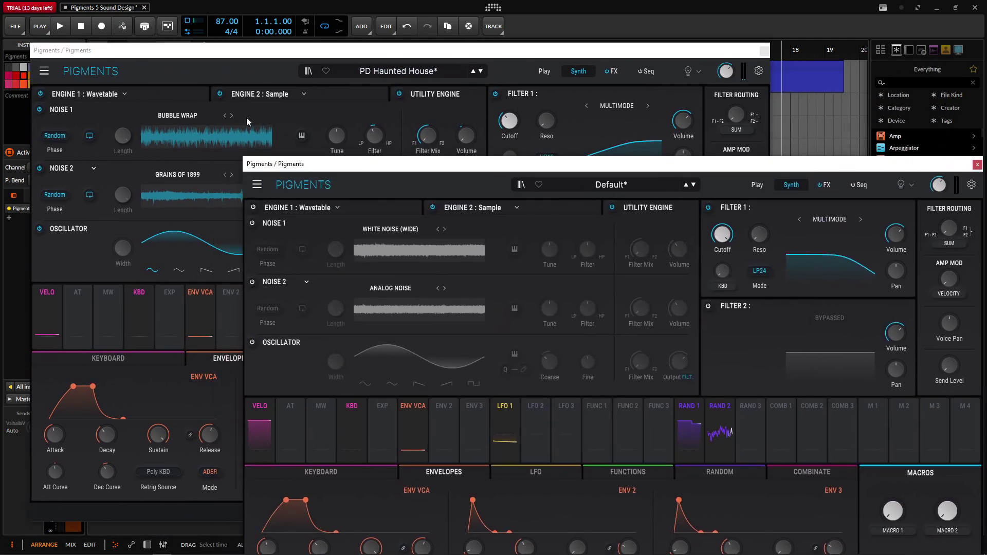
# Turn on Noise 1 in the Default patch's Utility Engine and load the reference's Bubble Wrap sample from the Texture category
pyautogui.click(188, 116)
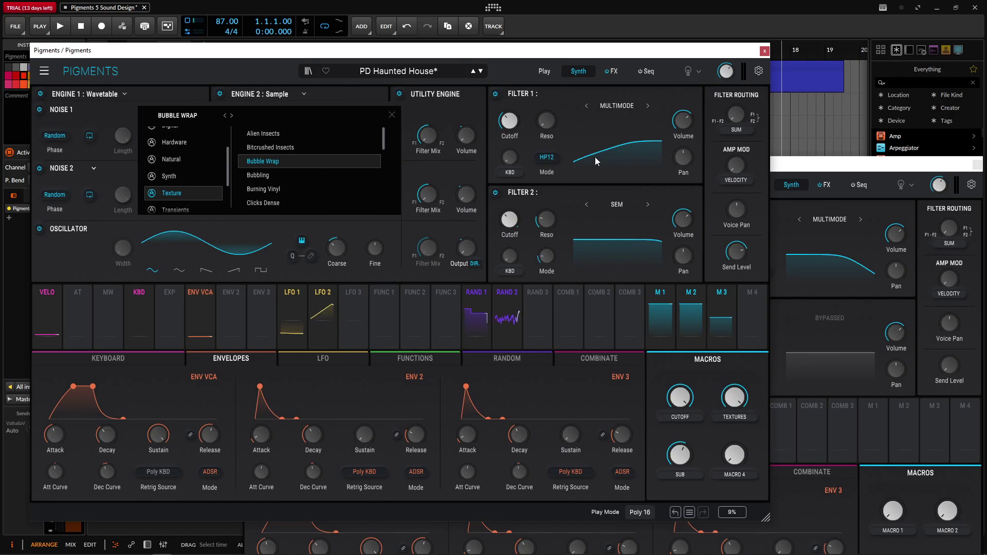
pyautogui.doubleClick(293, 163)
pyautogui.click(836, 165)
pyautogui.moveTo(836, 165); pyautogui.dragTo(827, 147)
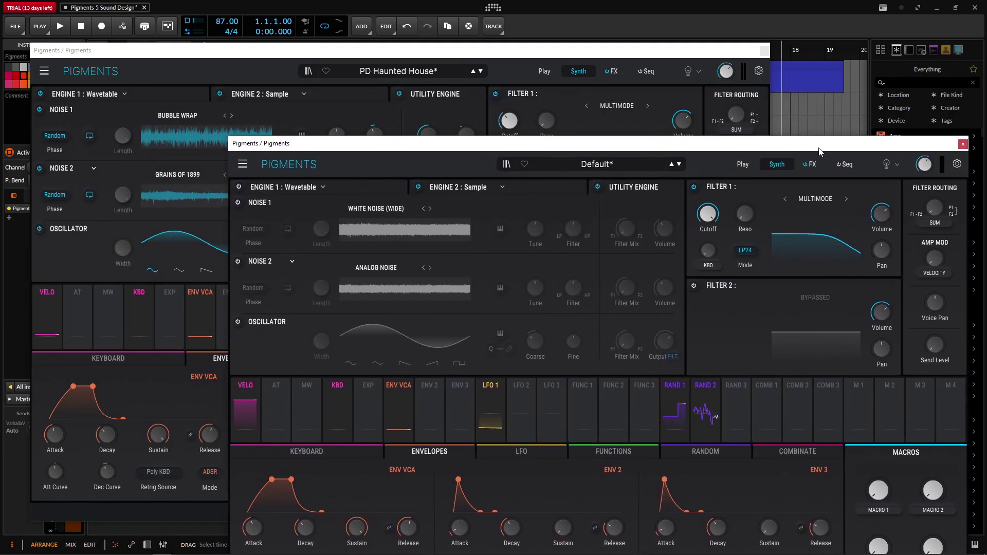
pyautogui.click(238, 202)
pyautogui.click(381, 210)
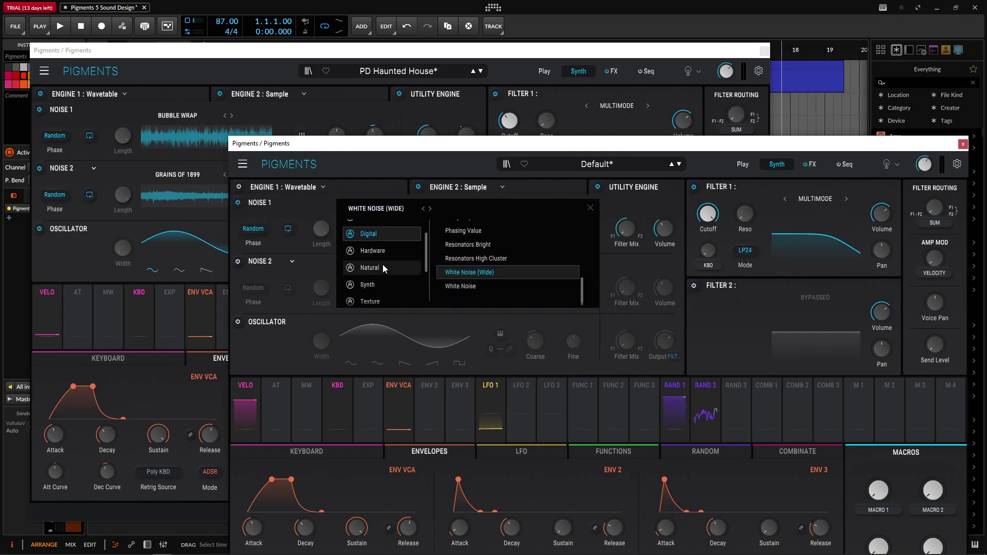
pyautogui.scroll(-1, 383, 265)
pyautogui.click(381, 272)
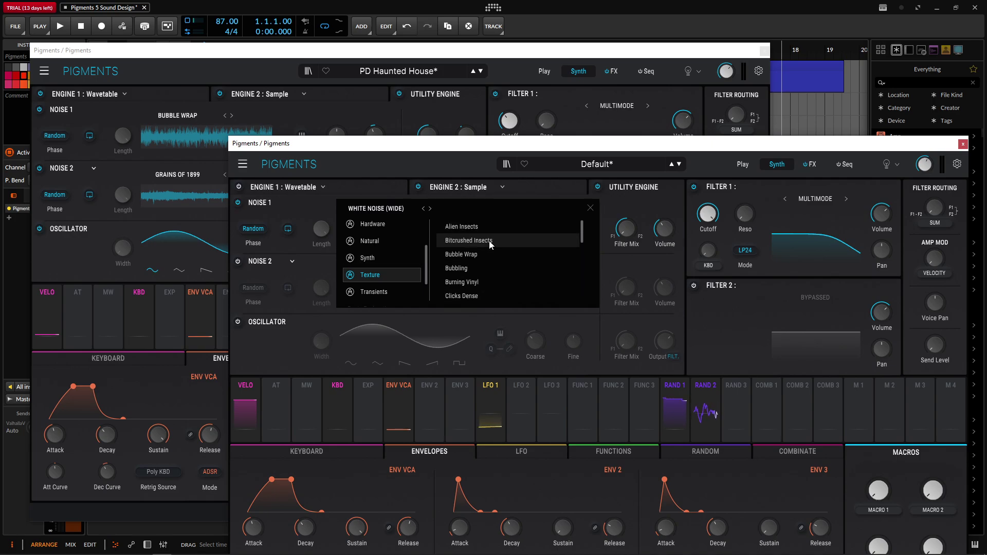
pyautogui.click(477, 255)
pyautogui.click(488, 254)
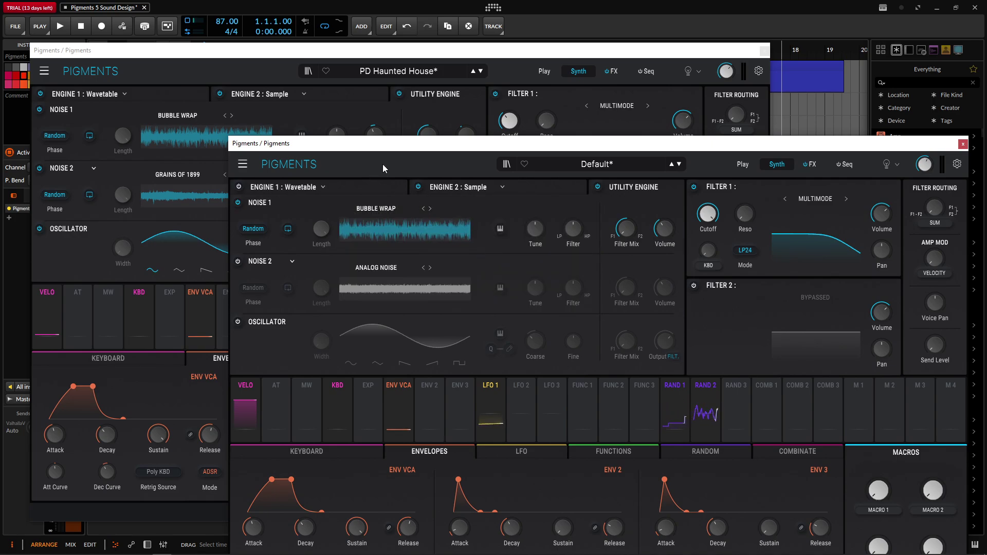
# Match the Default patch's Noise 1 Filter to the reference and assign Macro 2 to its Volume with an amount of 0.39
pyautogui.moveTo(388, 143); pyautogui.dragTo(354, 229)
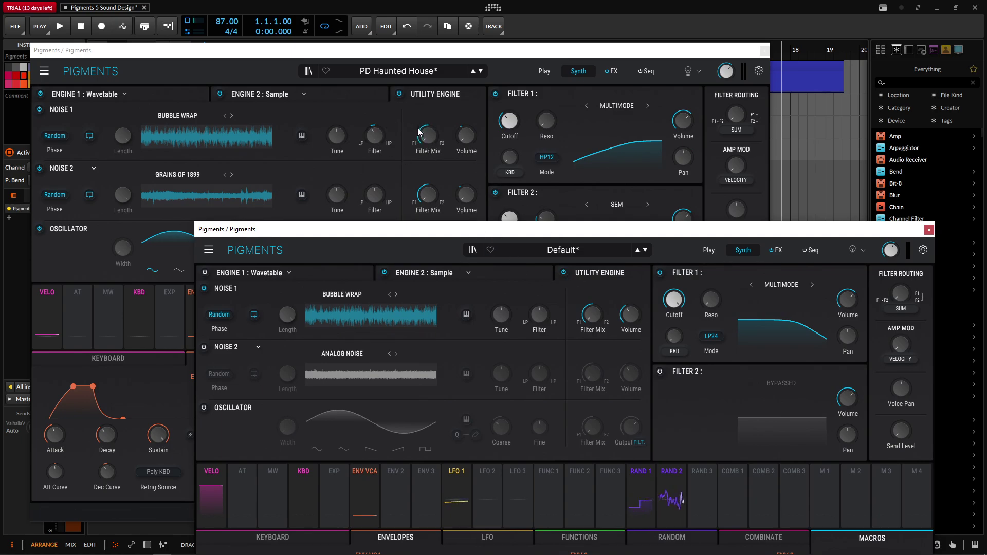
pyautogui.moveTo(540, 315); pyautogui.dragTo(540, 326)
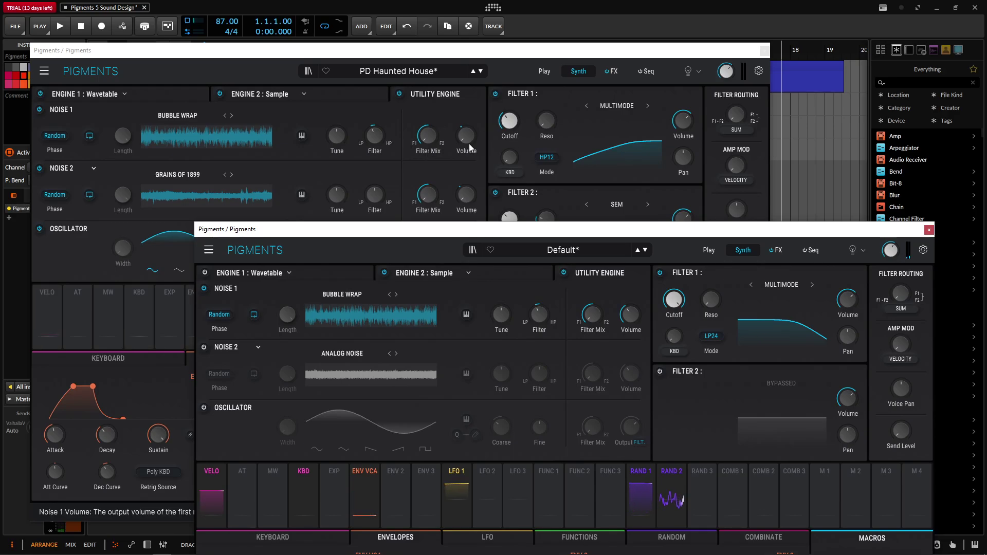
pyautogui.moveTo(642, 235); pyautogui.dragTo(542, 88)
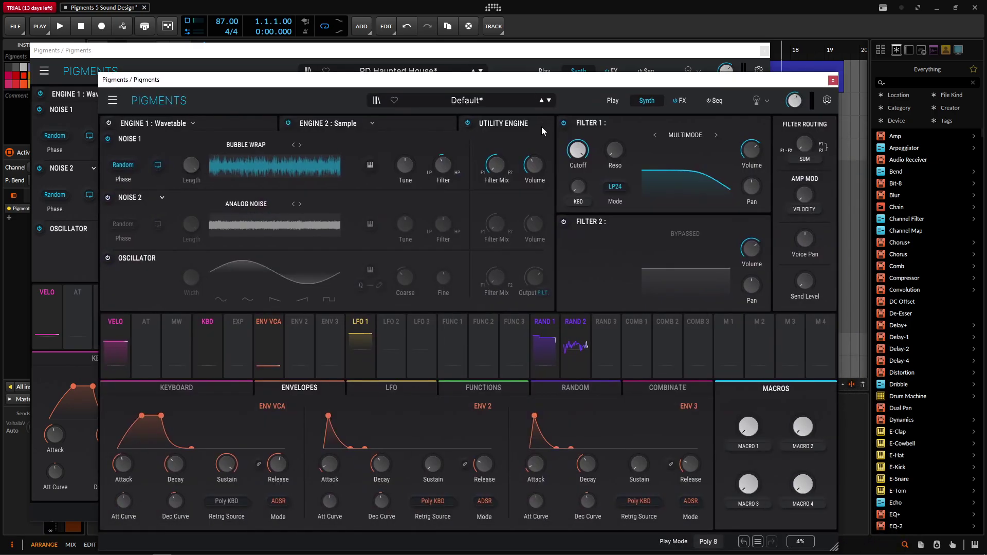
pyautogui.moveTo(759, 329); pyautogui.dragTo(532, 167)
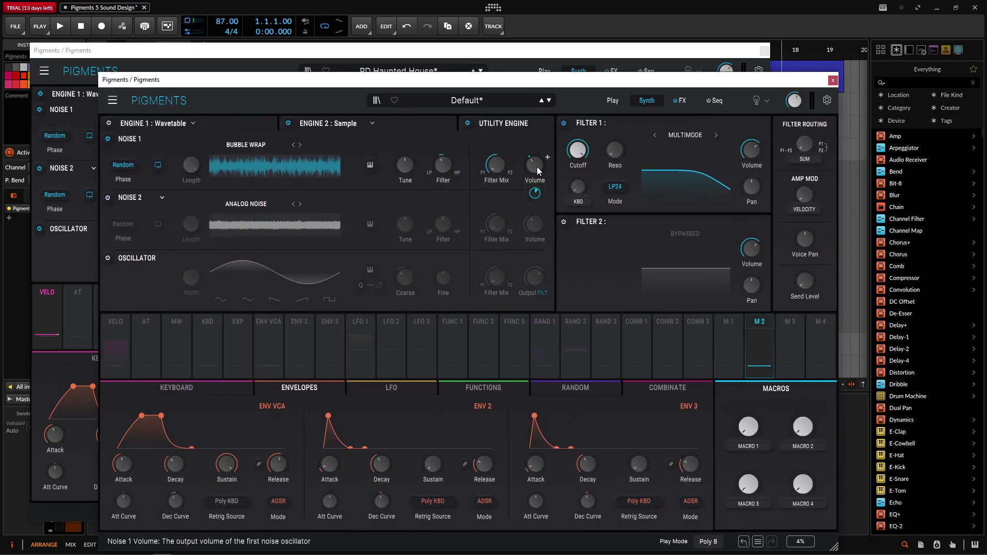
pyautogui.moveTo(546, 80); pyautogui.dragTo(524, 184)
pyautogui.moveTo(472, 169)
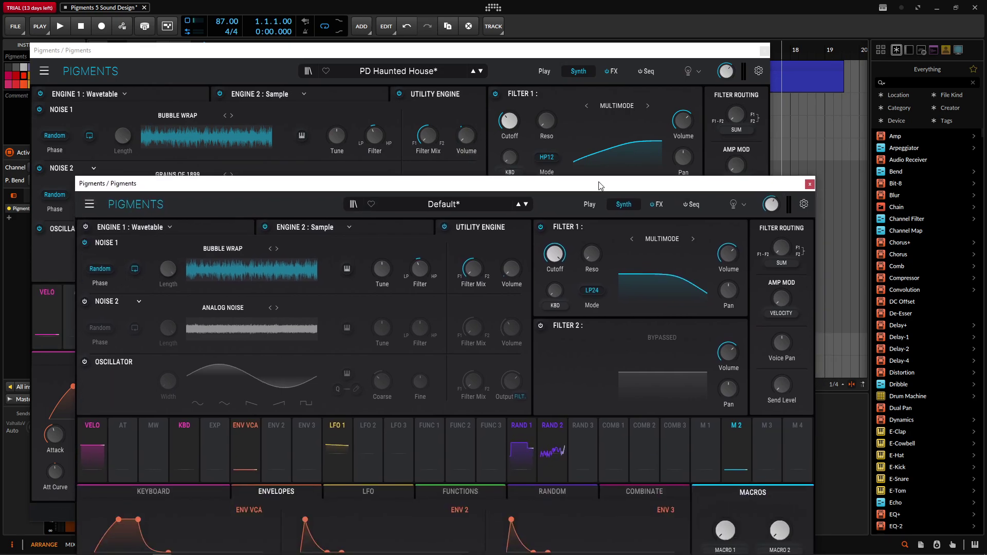
pyautogui.moveTo(511, 296)
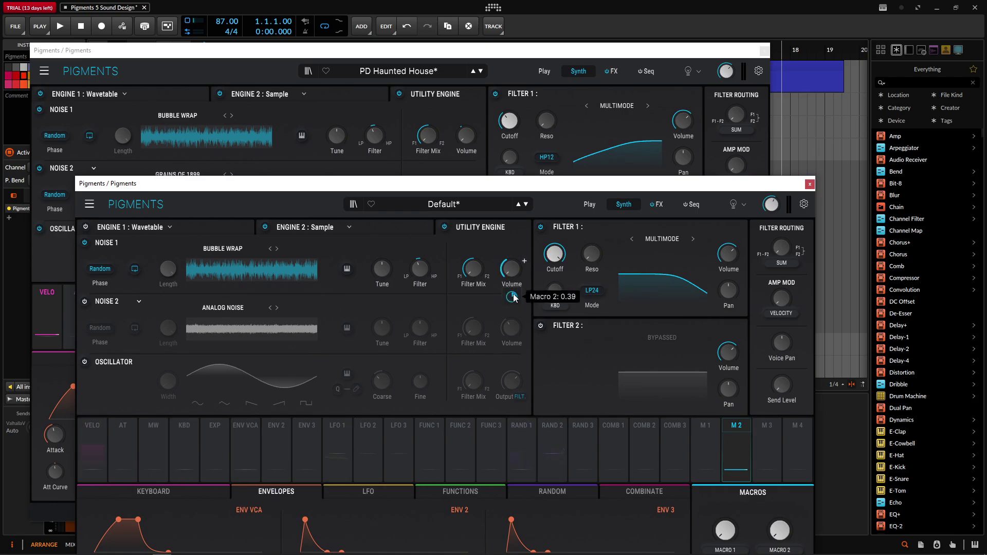
# Turn the Default patch's Macro 2 fully up and rename it Textures
pyautogui.moveTo(600, 179); pyautogui.dragTo(590, 146)
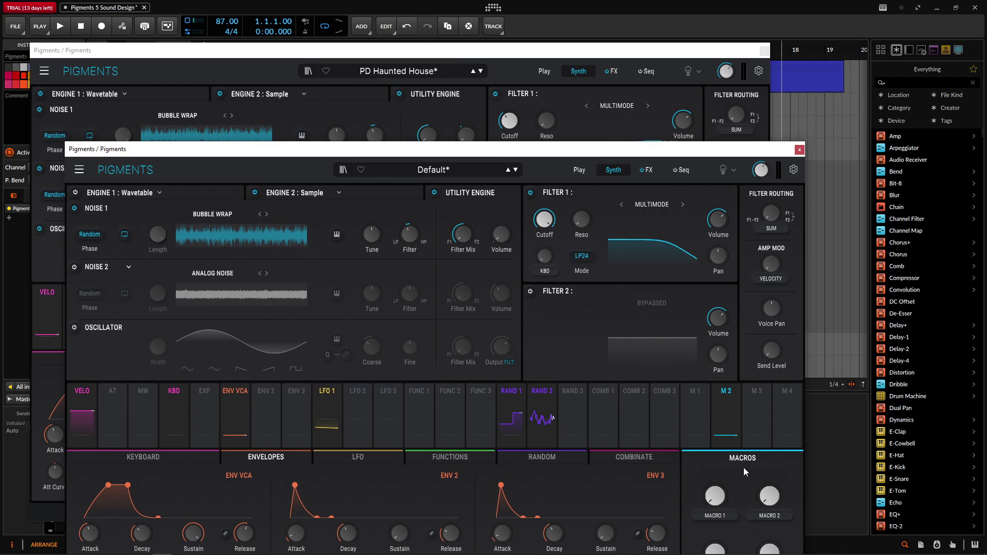
pyautogui.moveTo(770, 496); pyautogui.dragTo(769, 437)
pyautogui.click(773, 516)
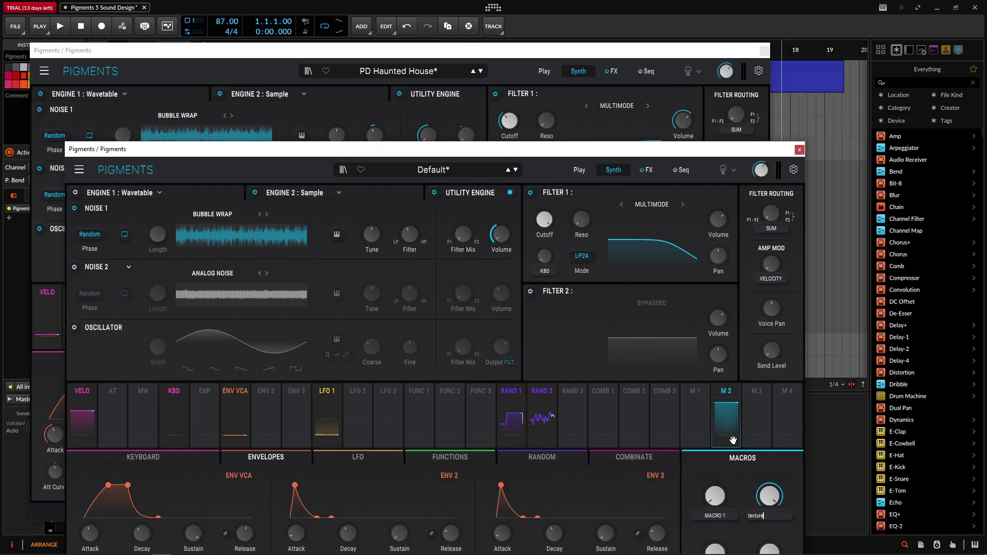
# Turn on Noise 2 in the Default patch's Utility Engine and load the Grains of 1899 sample from the Texture category
pyautogui.click(510, 120)
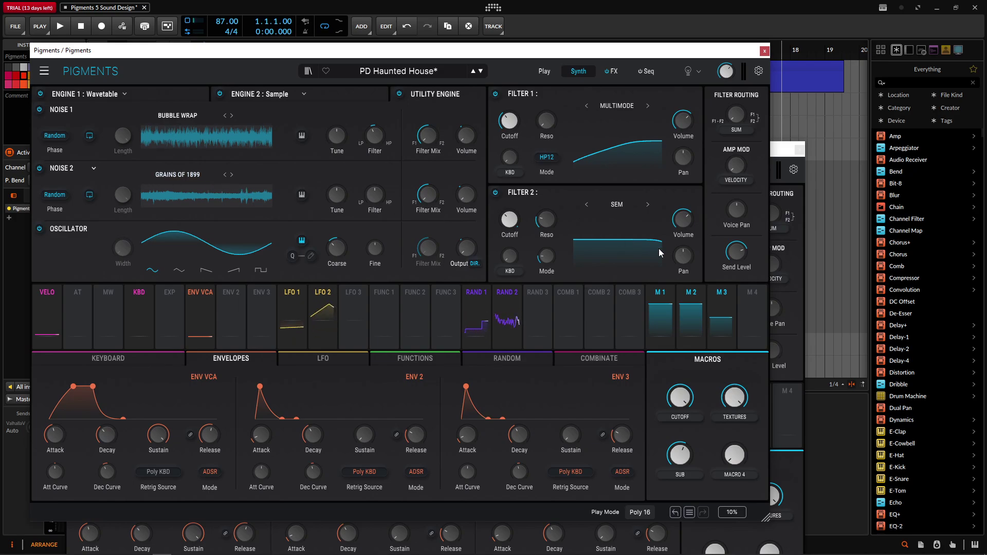
pyautogui.click(795, 300)
pyautogui.click(88, 266)
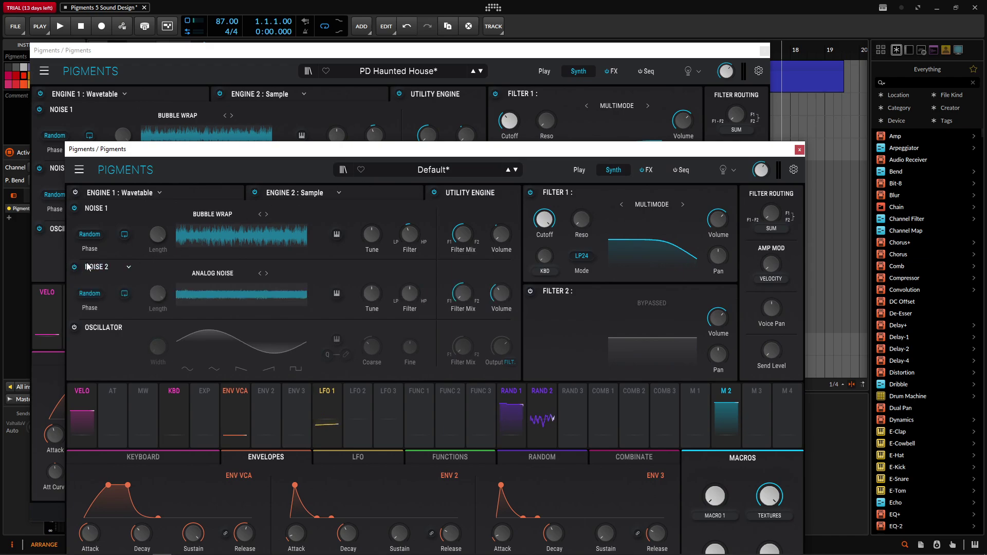
pyautogui.click(211, 273)
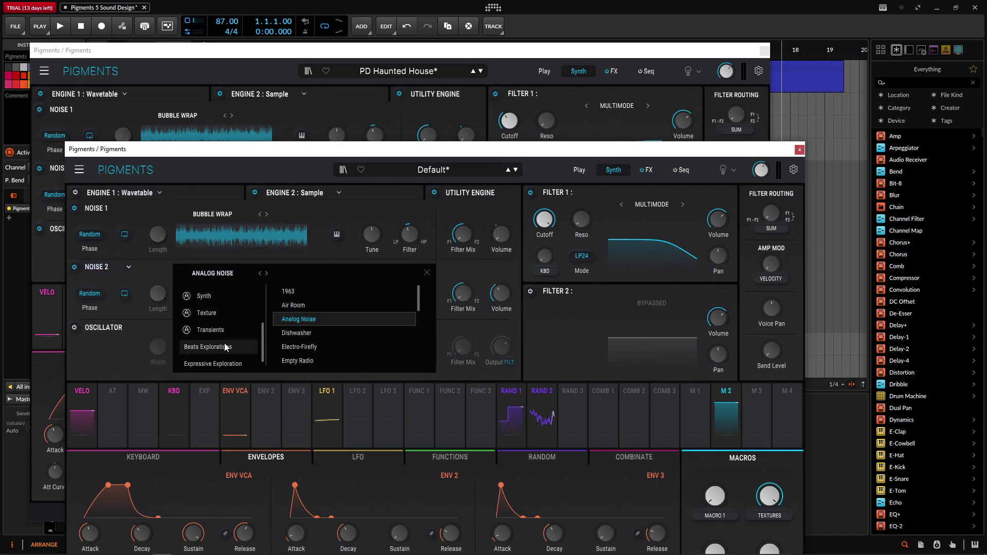
pyautogui.click(206, 312)
pyautogui.scroll(-5, 334, 318)
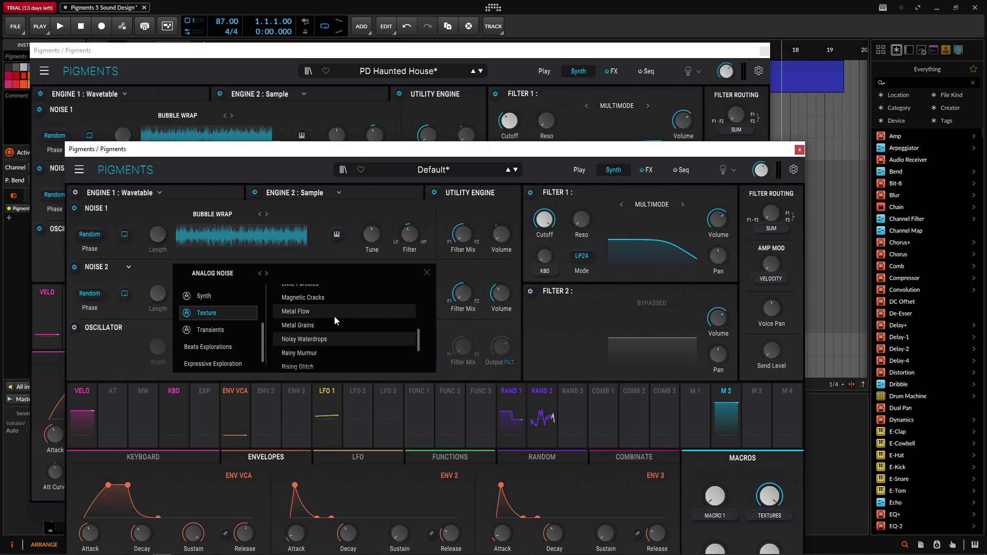
pyautogui.scroll(-3, 343, 332)
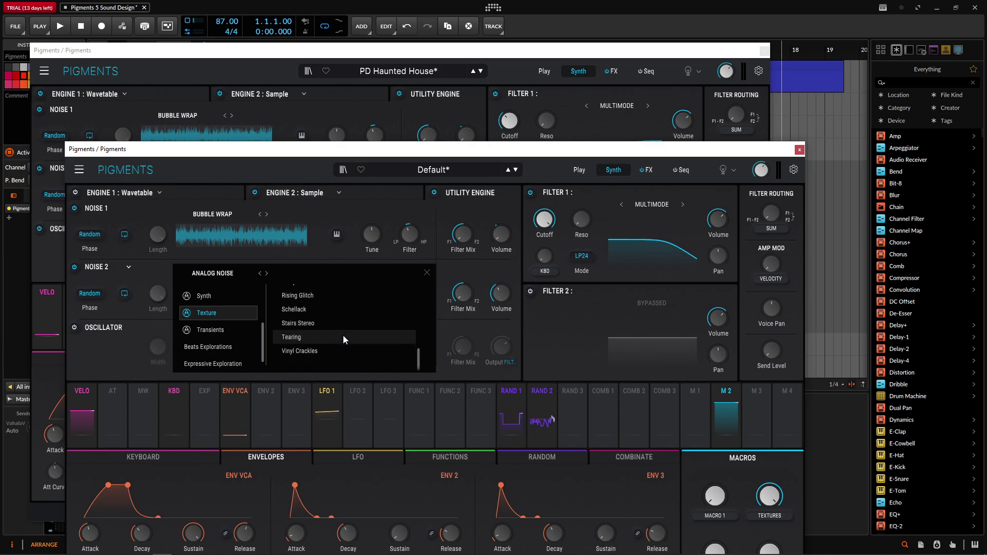
pyautogui.scroll(2, 343, 335)
pyautogui.scroll(3, 340, 333)
pyautogui.doubleClick(337, 335)
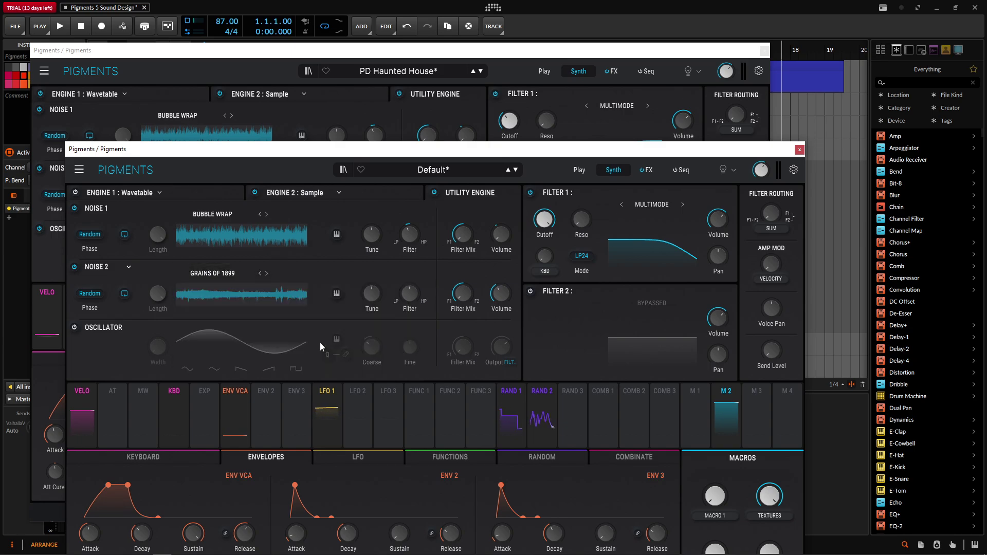
pyautogui.moveTo(373, 149); pyautogui.dragTo(354, 273)
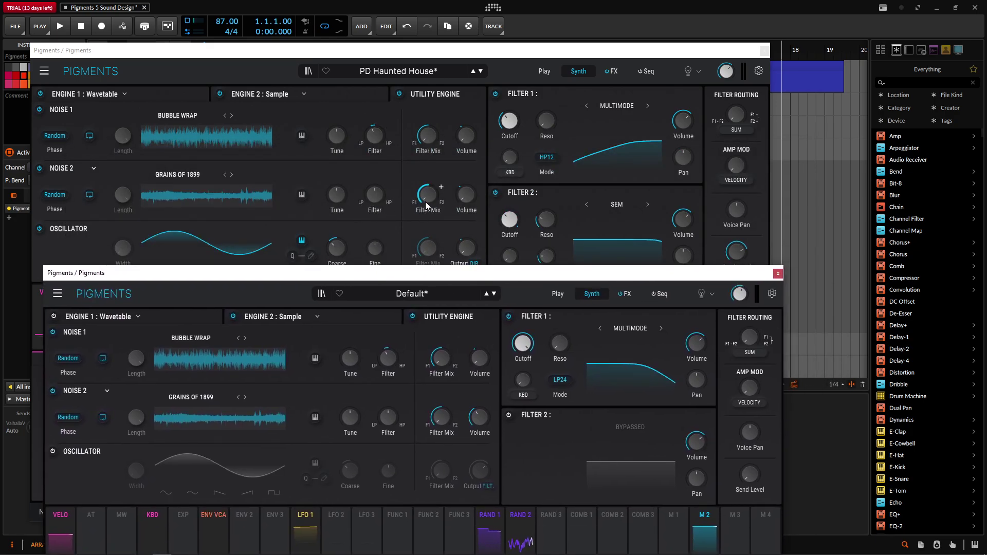
# Assign Macro 2 to the Default patch's Noise 2 Volume, following the reference patch's modulation
pyautogui.moveTo(468, 195)
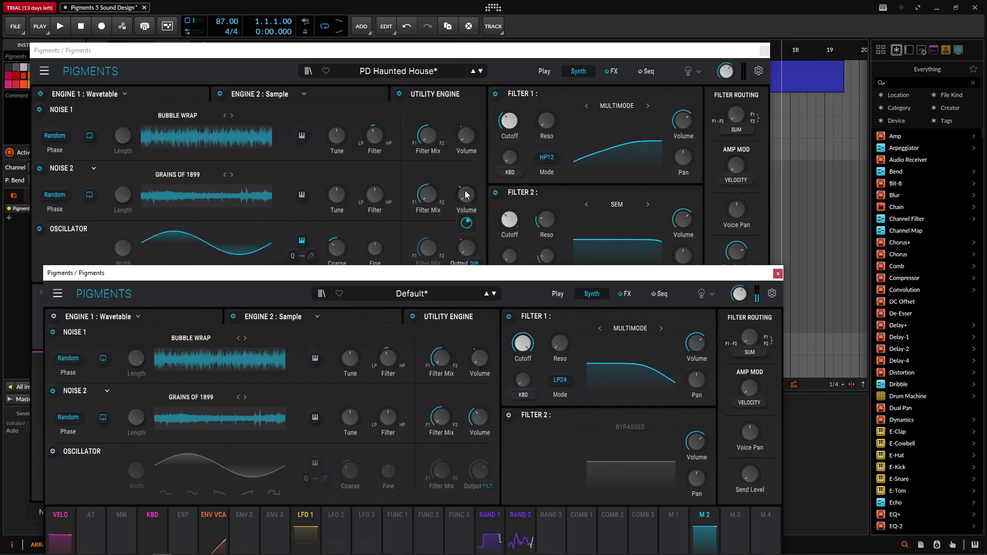
pyautogui.moveTo(466, 223)
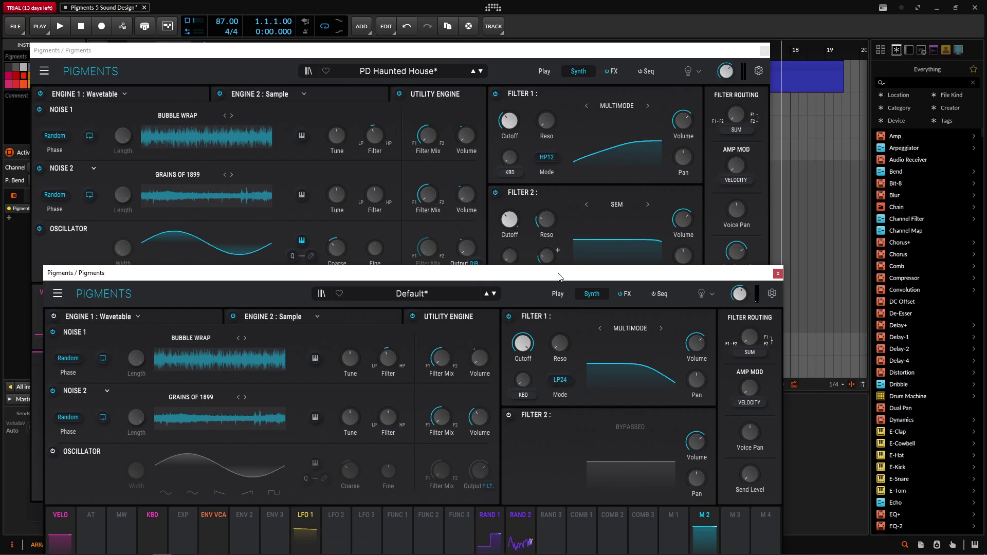
pyautogui.moveTo(560, 276); pyautogui.dragTo(531, 158)
pyautogui.moveTo(679, 445); pyautogui.dragTo(446, 331)
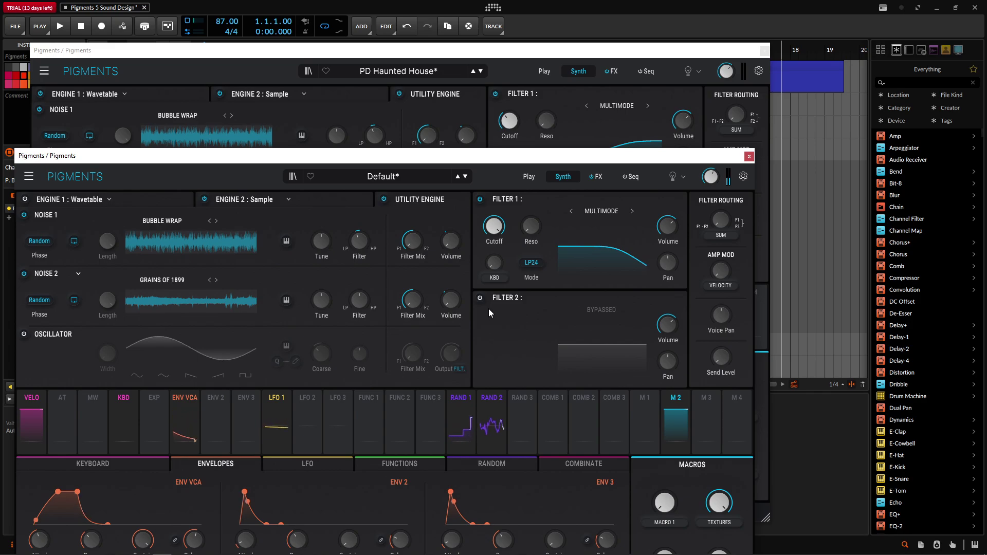
# Turn on the Default patch's Utility Engine Oscillator with keyboard tracking and route its output to Direct Out
pyautogui.moveTo(395, 155); pyautogui.dragTo(521, 80)
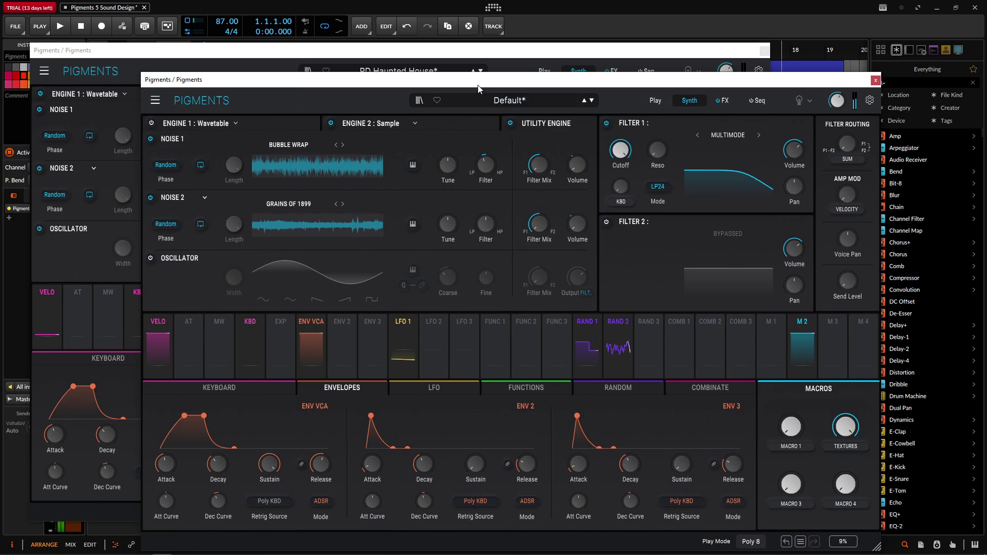
pyautogui.moveTo(478, 88); pyautogui.dragTo(570, 329)
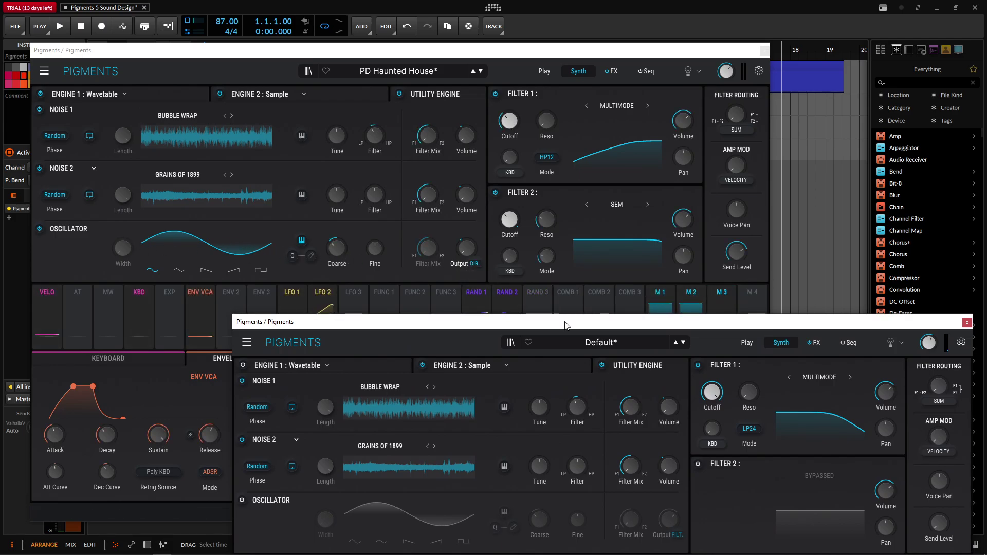
pyautogui.moveTo(567, 326); pyautogui.dragTo(560, 151)
pyautogui.click(497, 337)
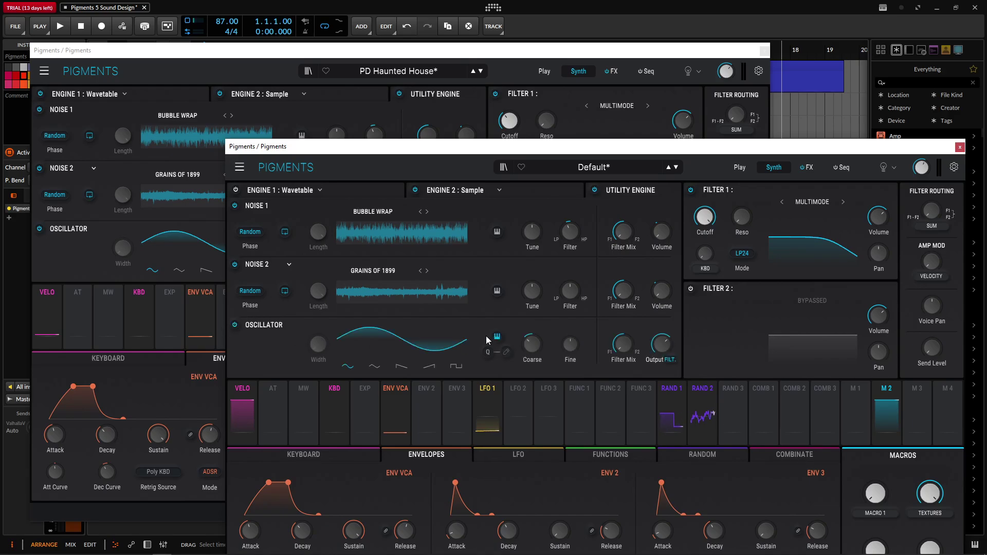
pyautogui.click(669, 360)
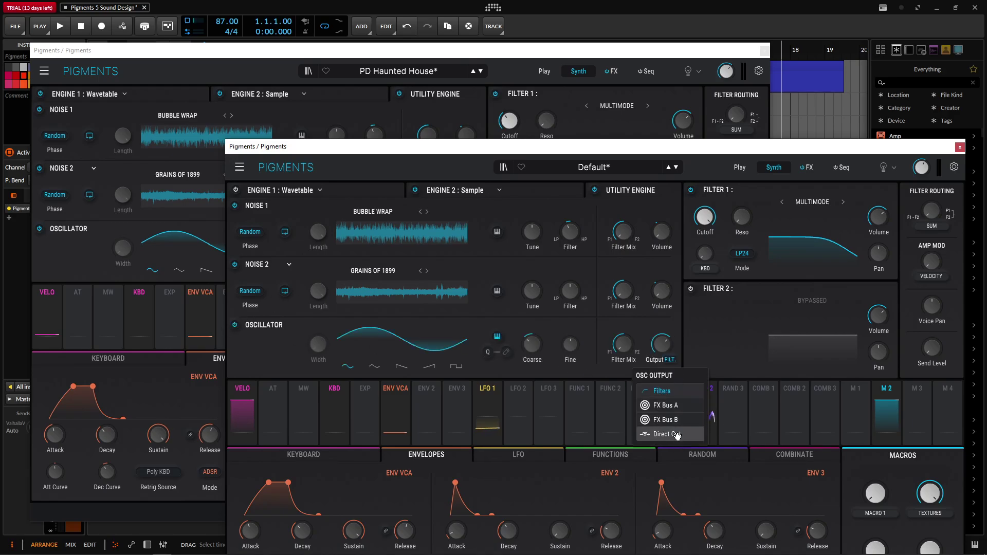
pyautogui.click(676, 436)
# Assign Macro 3 to the Output level of the Default patch's Oscillator and rename the macro Sub
pyautogui.click(617, 56)
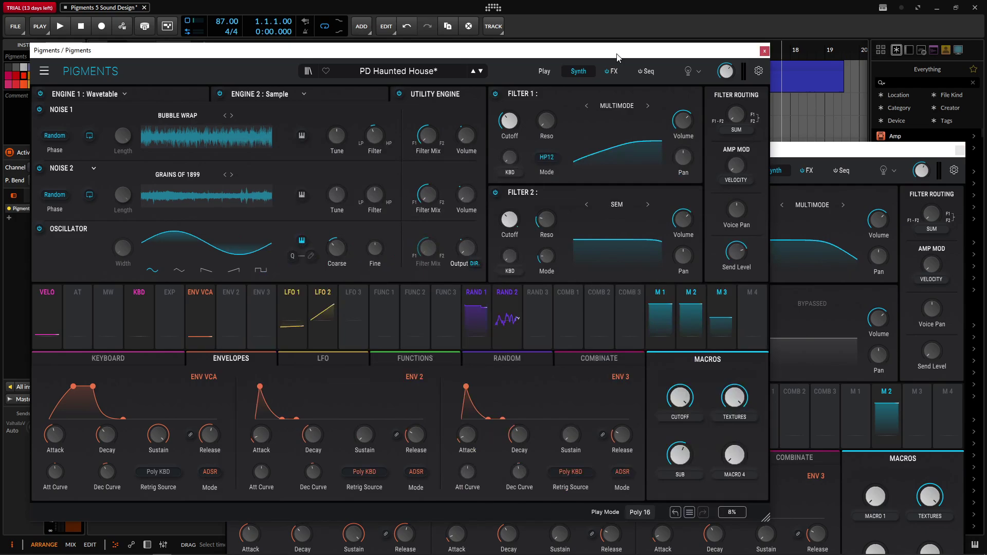
pyautogui.moveTo(467, 284)
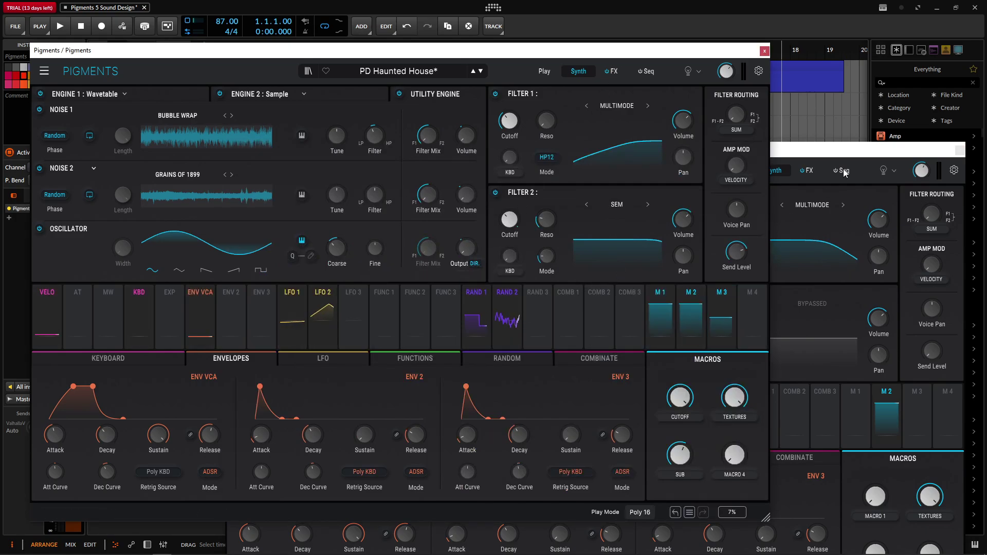
pyautogui.moveTo(843, 150); pyautogui.dragTo(697, 71)
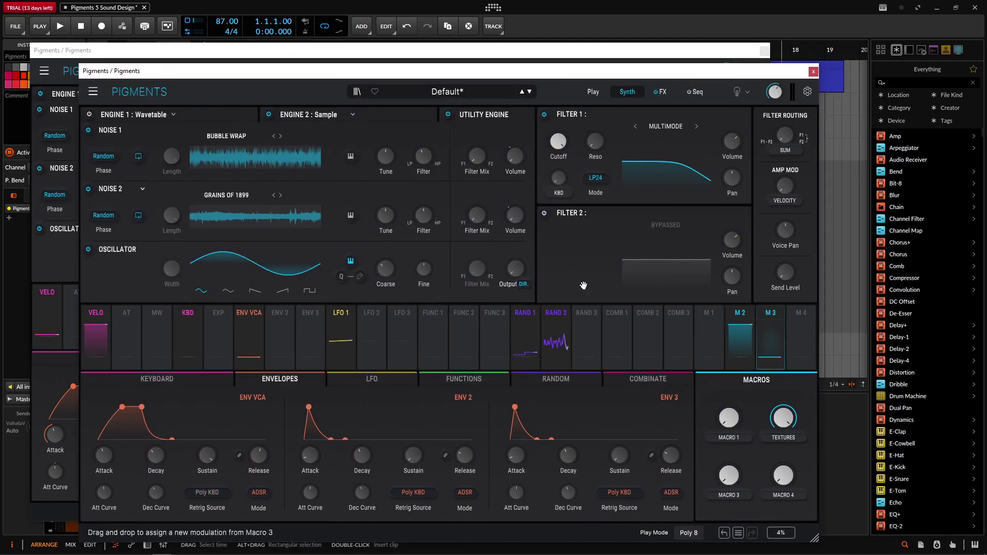
pyautogui.moveTo(584, 285); pyautogui.dragTo(515, 268)
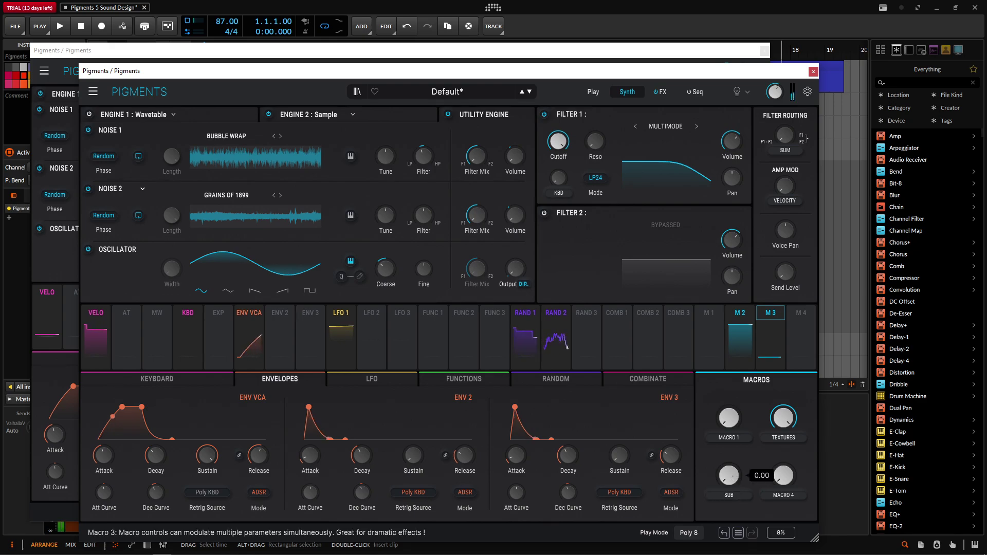
# Turn the Default patch's Sub macro up to about halfway, using the reference's setting as a guide
pyautogui.moveTo(729, 483); pyautogui.dragTo(730, 459)
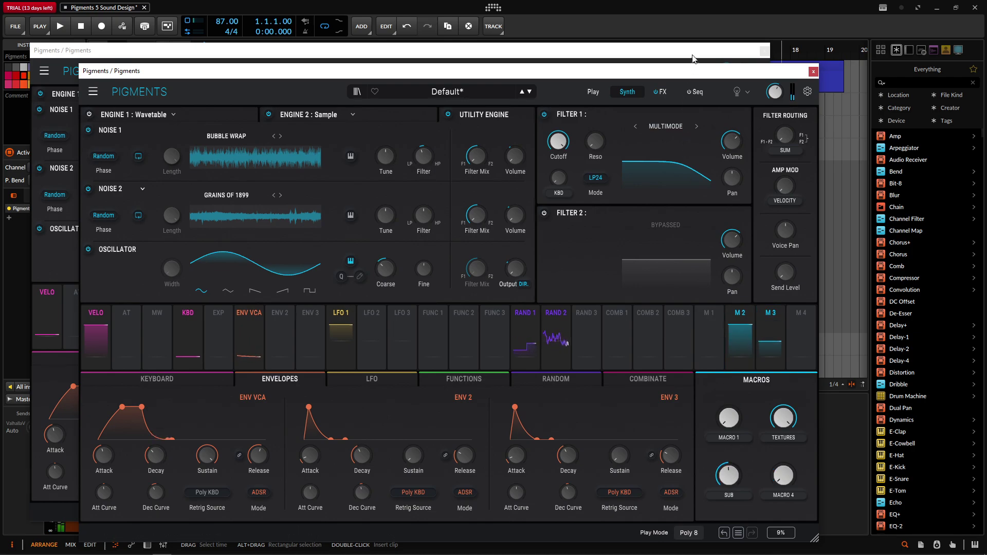
pyautogui.moveTo(694, 54); pyautogui.dragTo(704, 68)
pyautogui.click(813, 452)
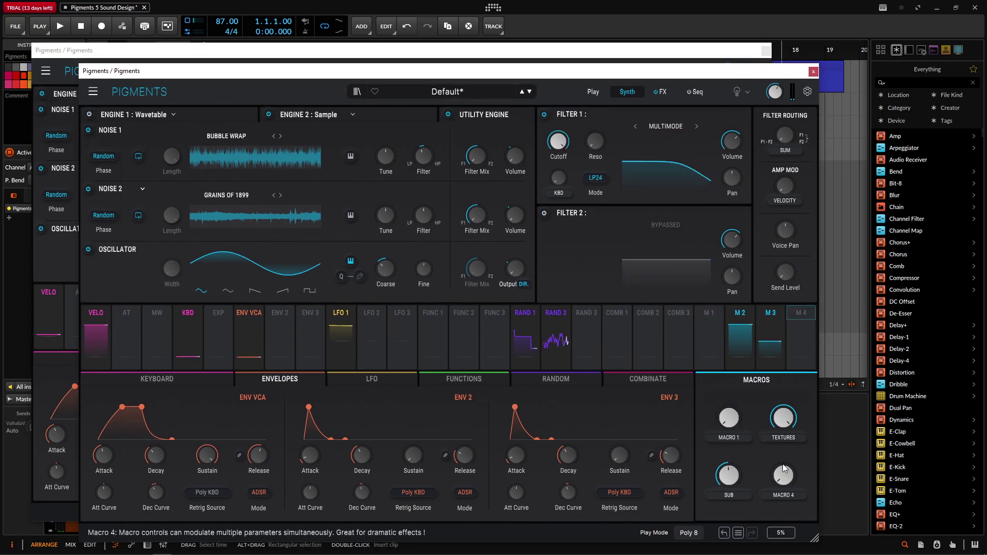
pyautogui.moveTo(729, 477); pyautogui.dragTo(729, 471)
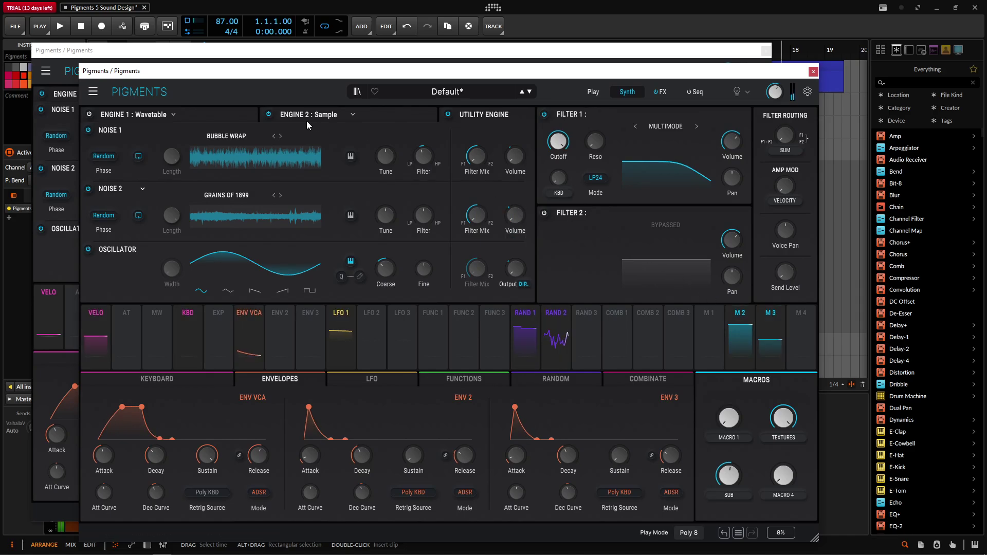
# Turn on Engine 1 in the Default patch and match Engine 2's Output Volume to the reference
pyautogui.click(89, 114)
pyautogui.moveTo(347, 71); pyautogui.dragTo(371, 191)
pyautogui.click(325, 98)
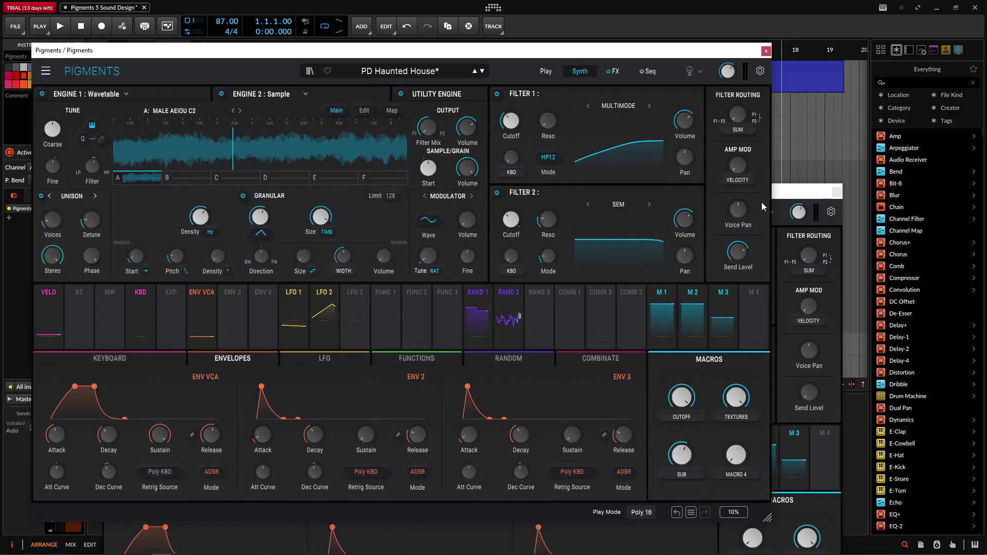
pyautogui.click(775, 195)
pyautogui.click(404, 239)
pyautogui.moveTo(549, 261)
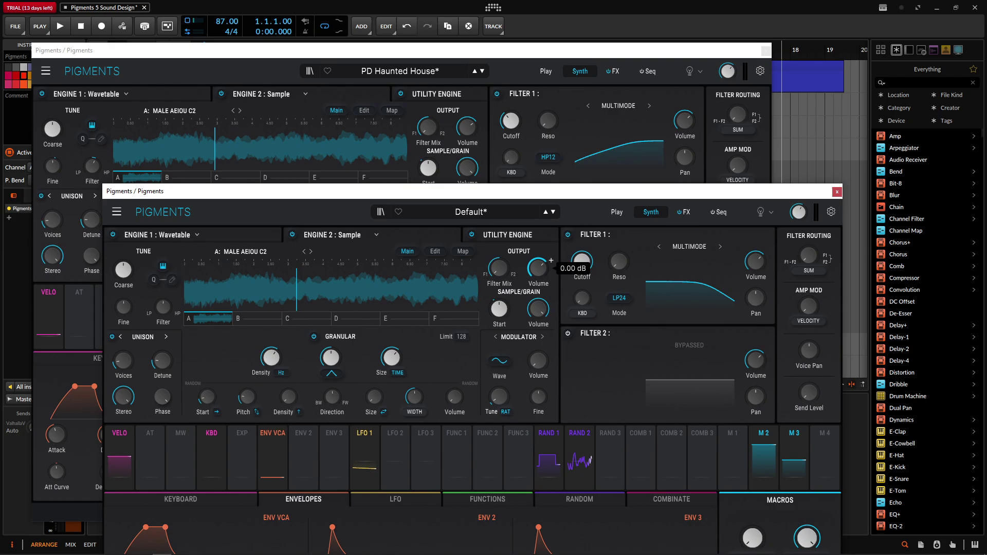
pyautogui.moveTo(538, 268); pyautogui.dragTo(538, 272)
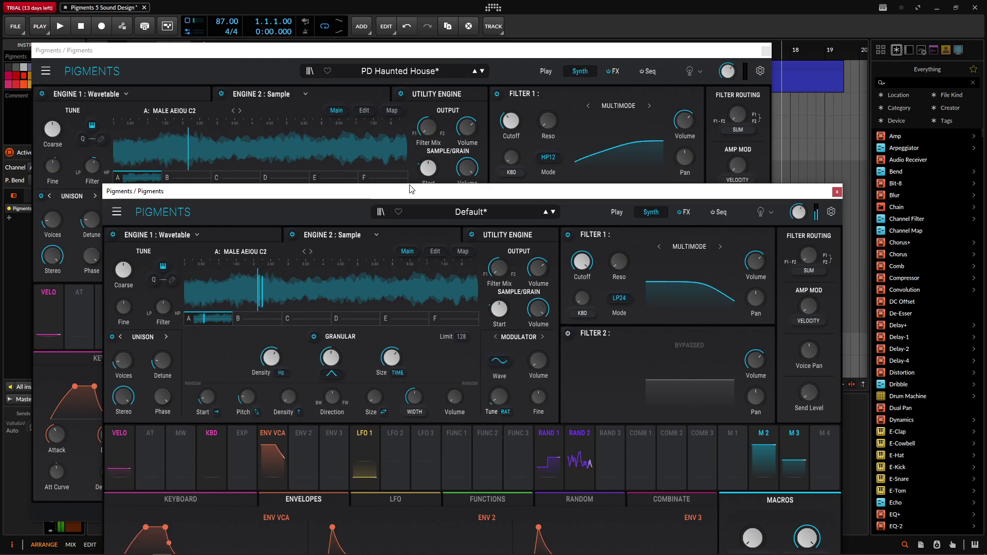
# Set the Default patch's Filter 1 to HP12 mode and lower its Cutoff to match the reference curve
pyautogui.moveTo(531, 198); pyautogui.dragTo(485, 292)
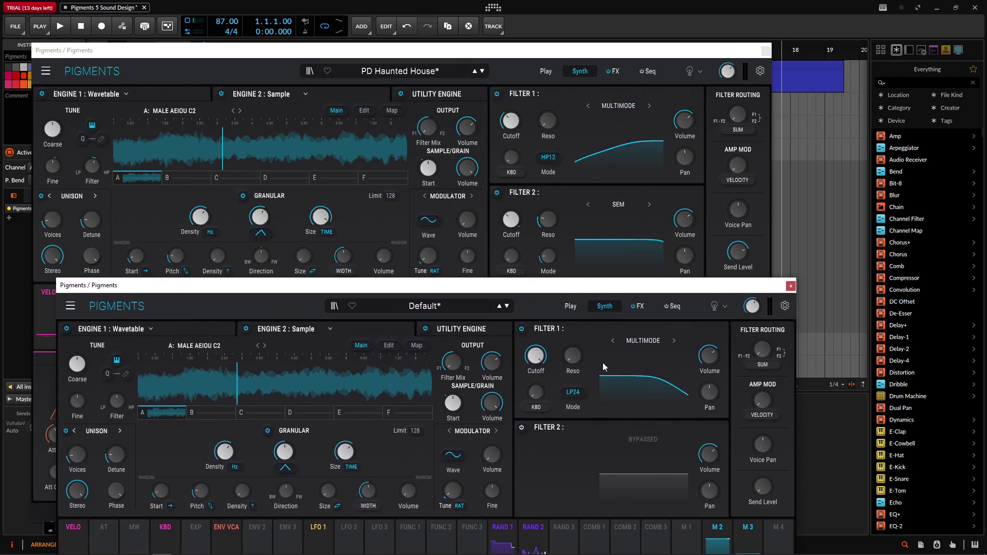
pyautogui.click(572, 393)
pyautogui.click(615, 455)
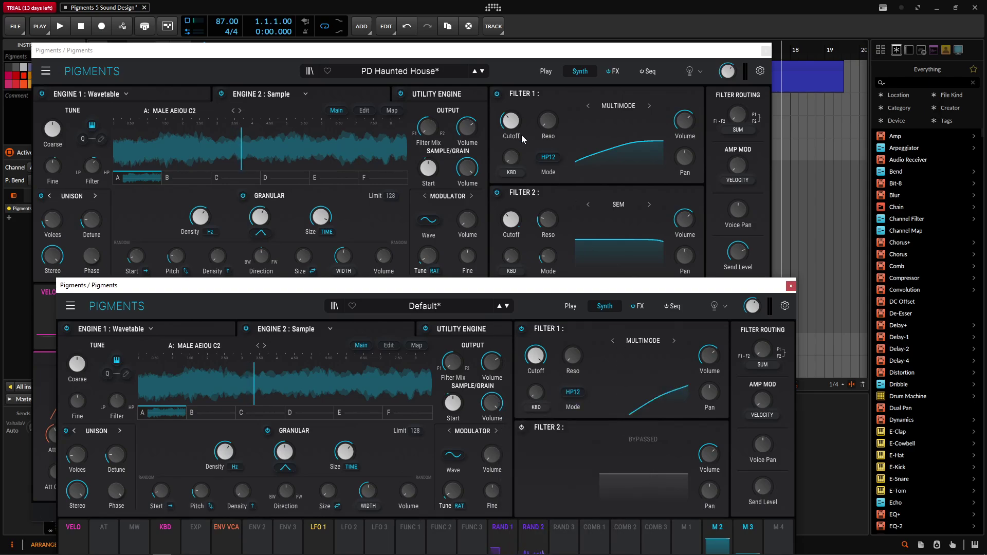
pyautogui.moveTo(535, 356); pyautogui.dragTo(535, 373)
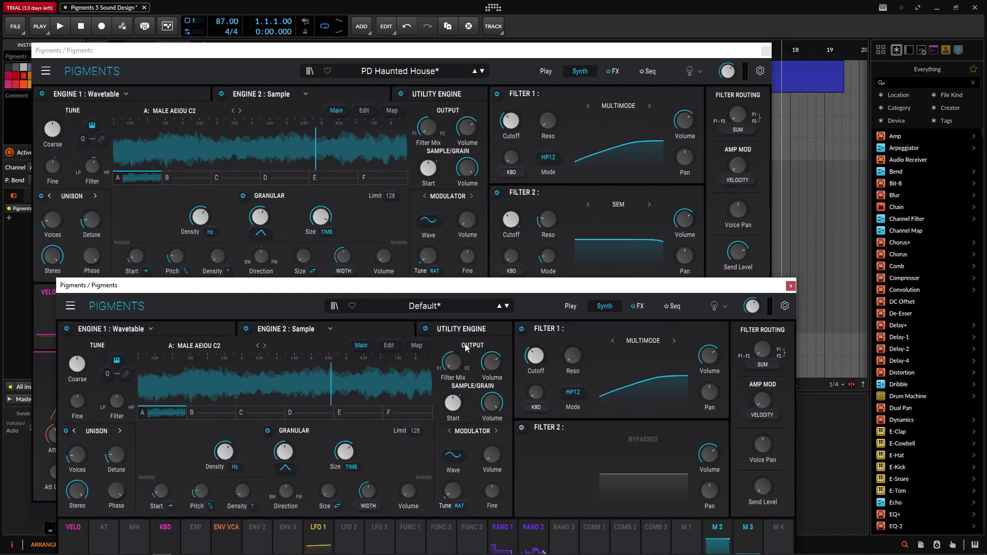
# Turn on Filter 2 in the Default patch and change its type to SEM
pyautogui.click(459, 329)
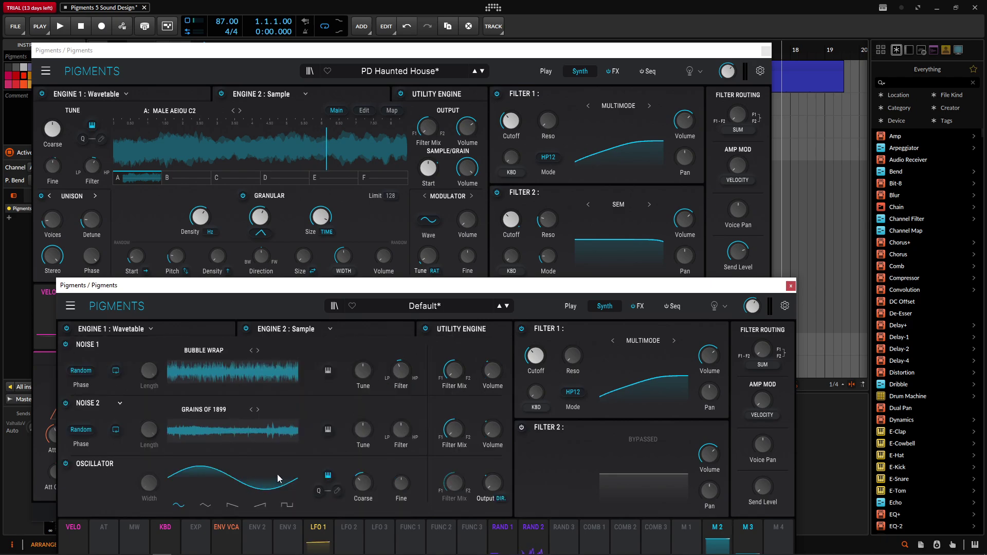
pyautogui.click(201, 333)
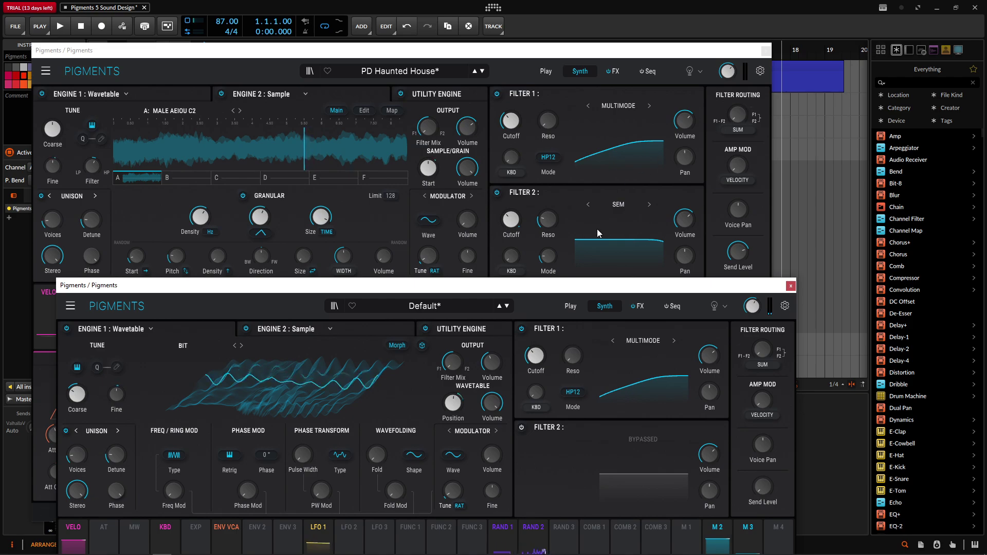
pyautogui.moveTo(514, 285); pyautogui.dragTo(462, 180)
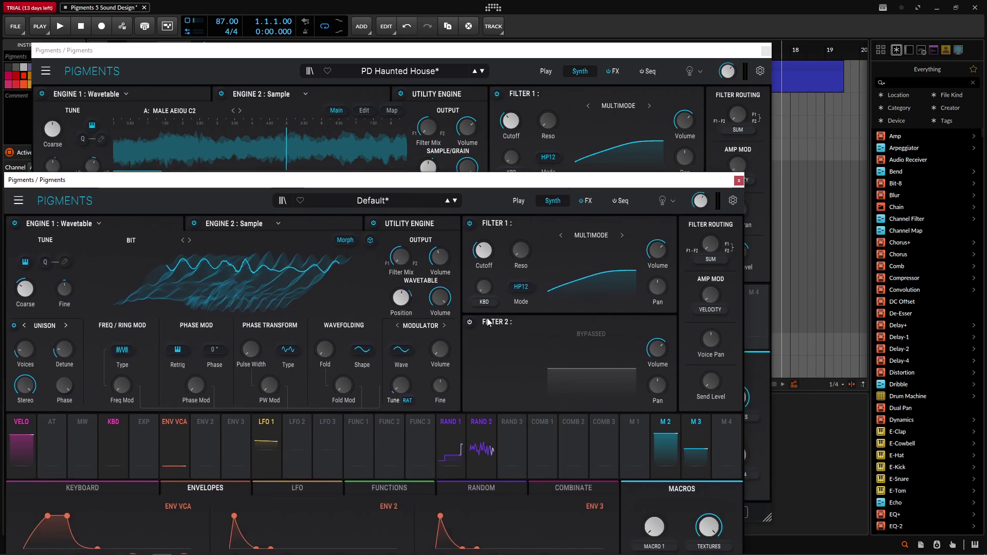
pyautogui.click(469, 322)
pyautogui.click(589, 335)
pyautogui.click(580, 398)
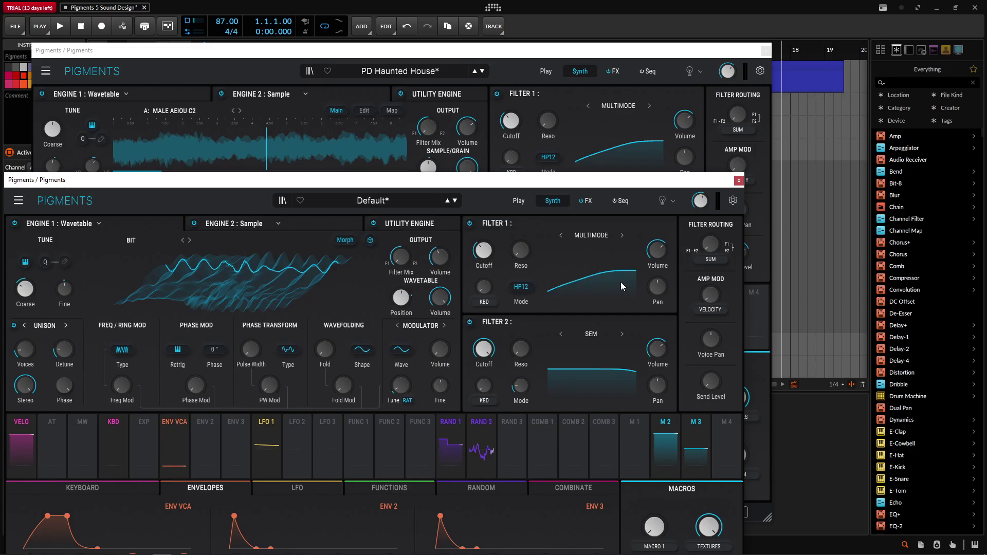
# Raise the Default patch's Filter 2 Resonance to match the reference
pyautogui.moveTo(566, 179); pyautogui.dragTo(539, 292)
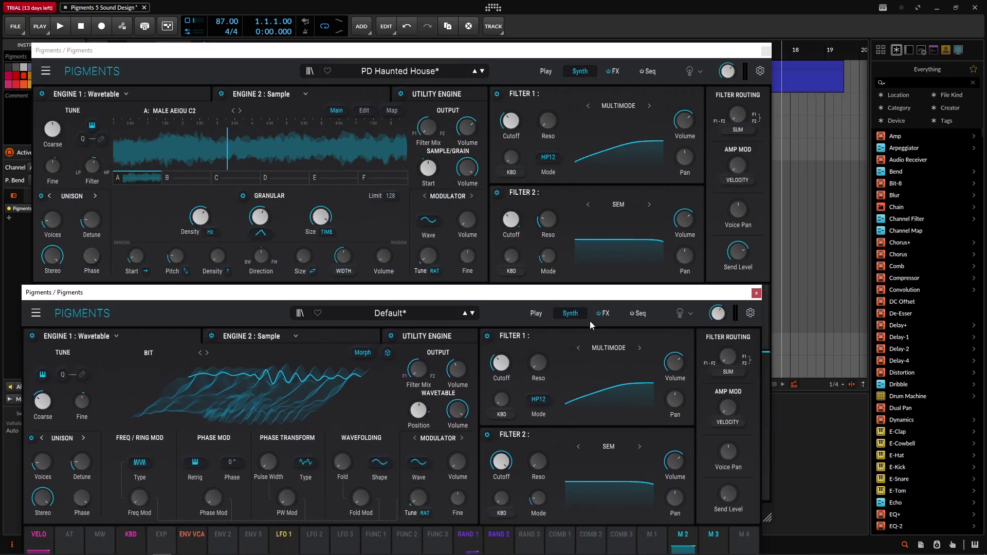
pyautogui.scroll(5, 551, 453)
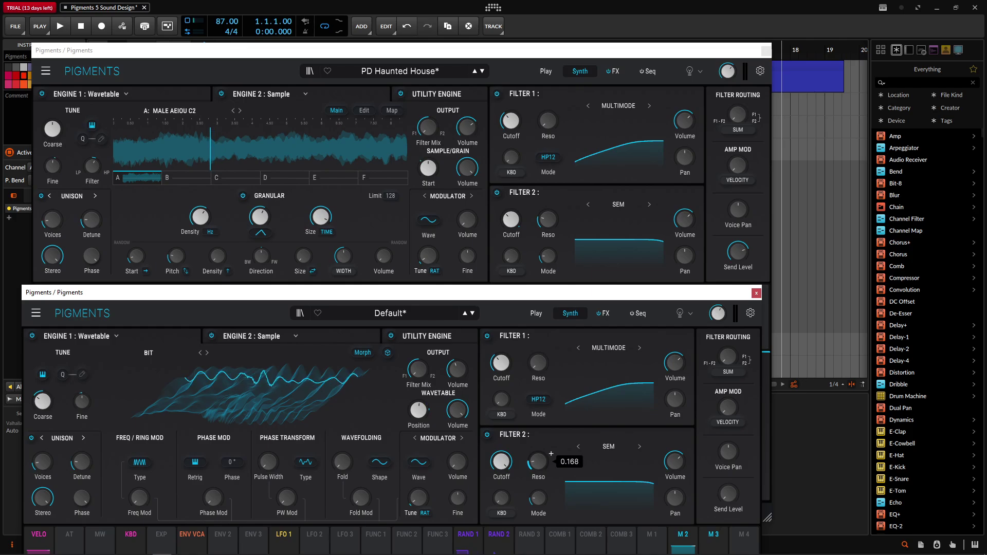
pyautogui.scroll(1, 550, 453)
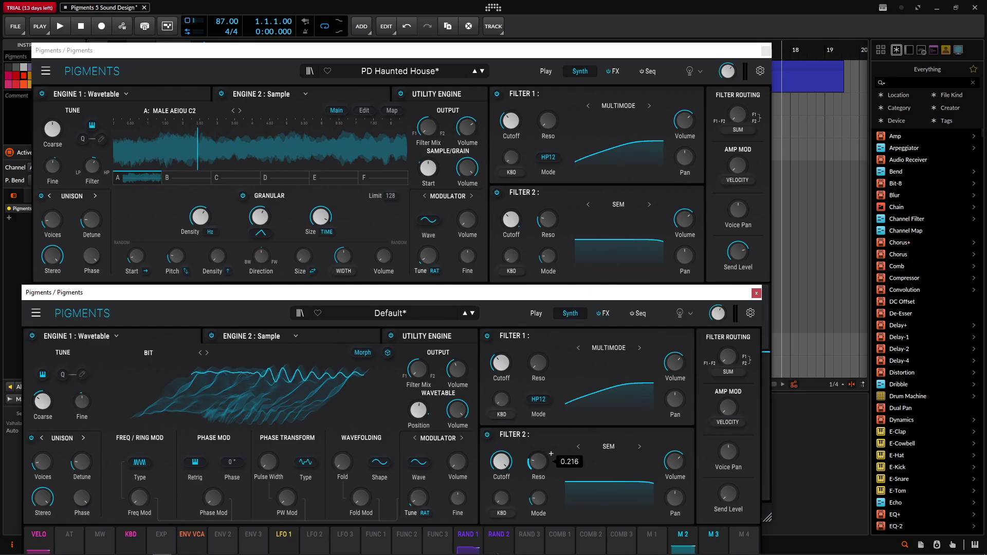
pyautogui.scroll(1, 551, 453)
# Lower the Default patch's Filter 2 Cutoff to match the reference's 188 Hz
pyautogui.moveTo(596, 292); pyautogui.dragTo(666, 487)
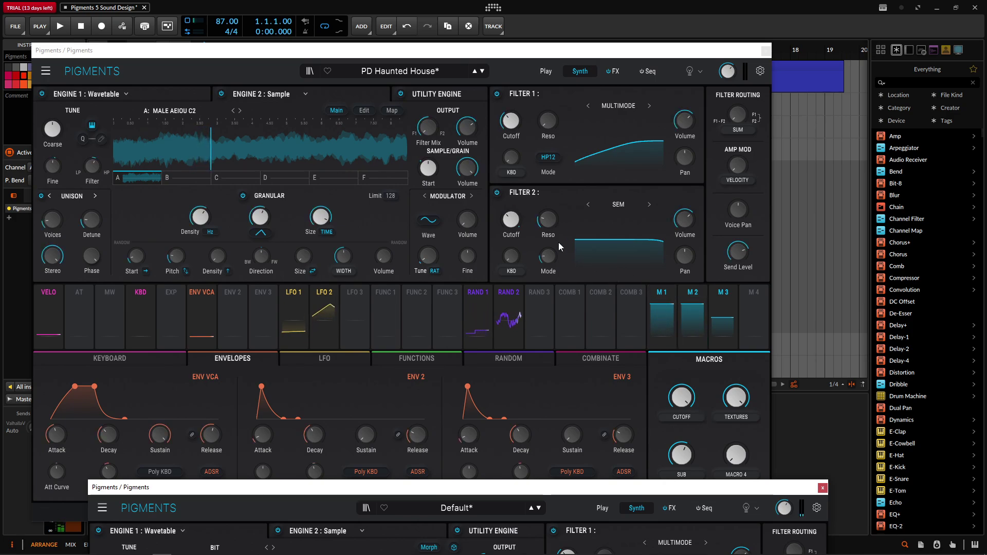
pyautogui.moveTo(517, 222)
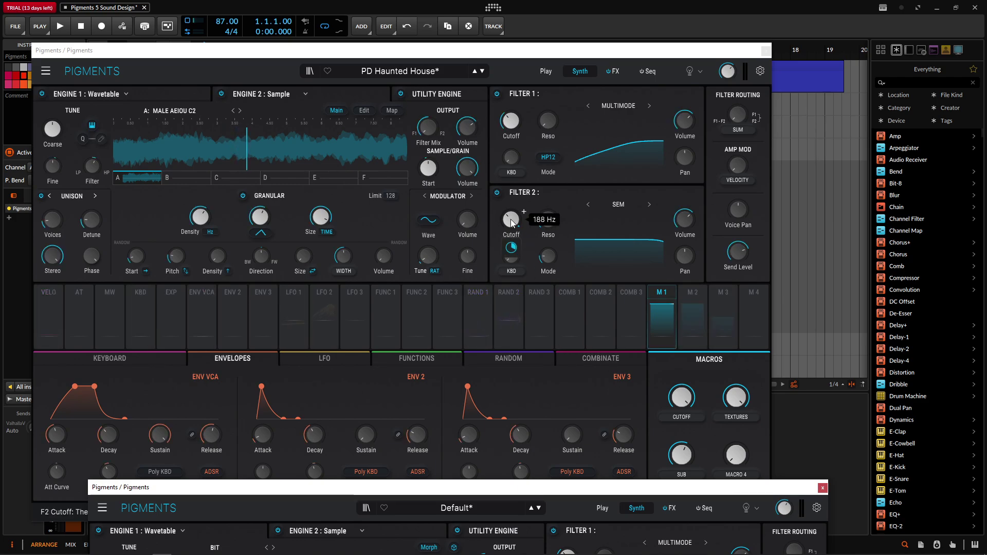
pyautogui.moveTo(668, 486); pyautogui.dragTo(619, 213)
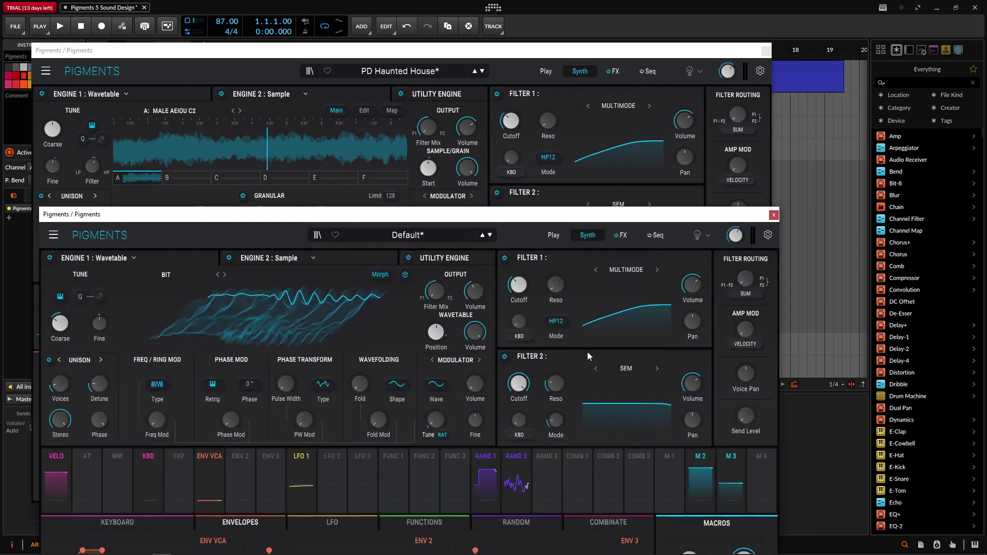
pyautogui.moveTo(519, 383); pyautogui.dragTo(519, 447)
pyautogui.moveTo(544, 214); pyautogui.dragTo(542, 392)
# Check the reference's Macro 1 amount on Filter 2 Cutoff and rename the Default patch's Macro 1 Cutoff
pyautogui.moveTo(515, 254)
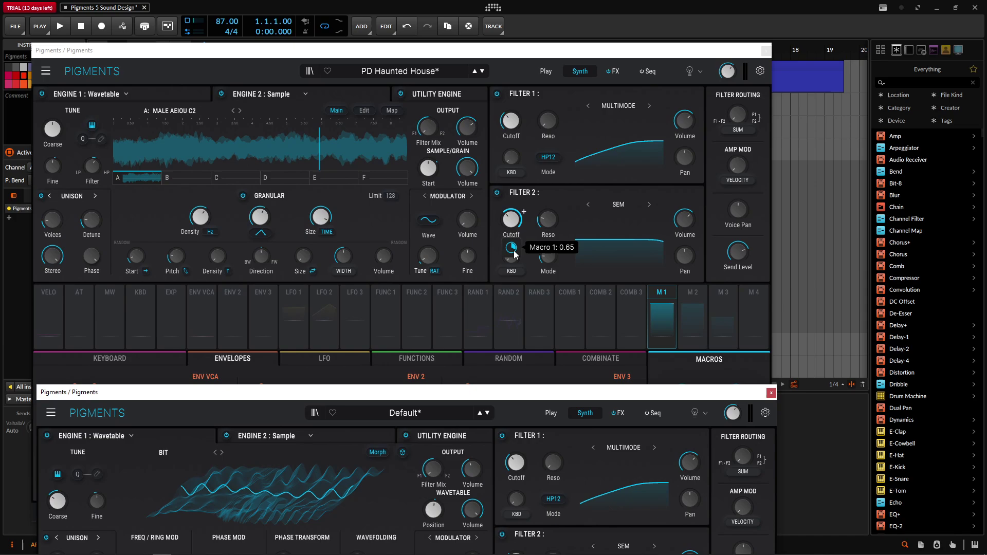
pyautogui.moveTo(535, 392); pyautogui.dragTo(548, 139)
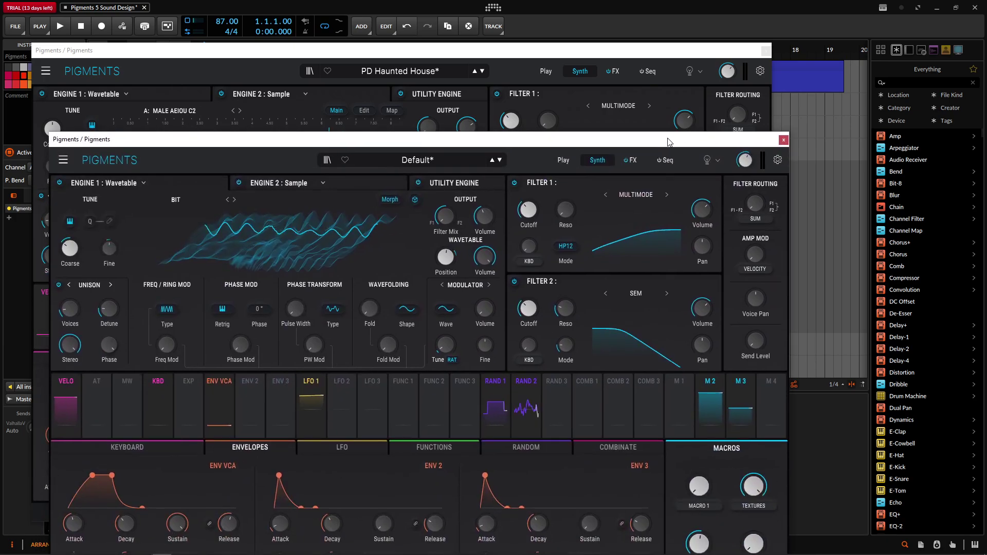
pyautogui.doubleClick(699, 506)
pyautogui.write('cut')
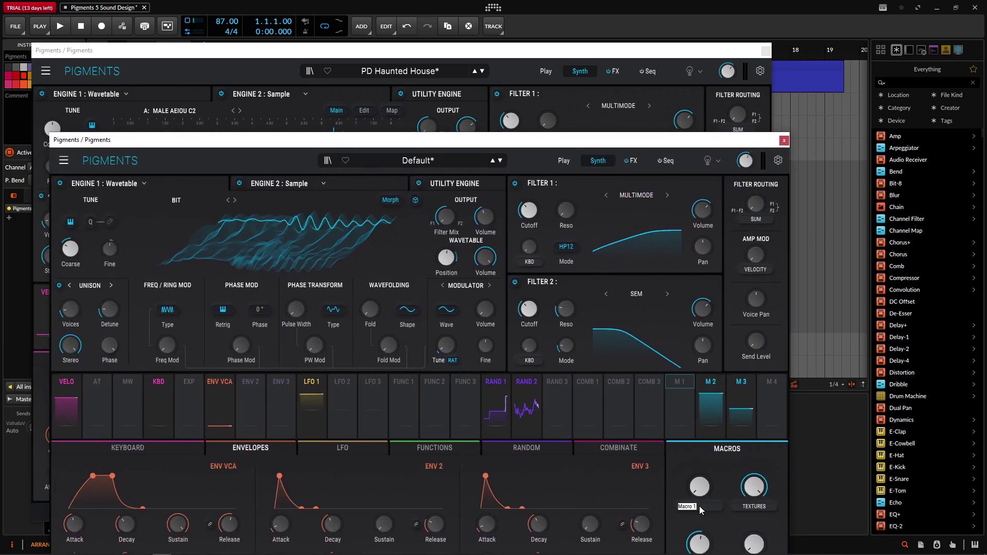
pyautogui.write('off')
pyautogui.press('Return')
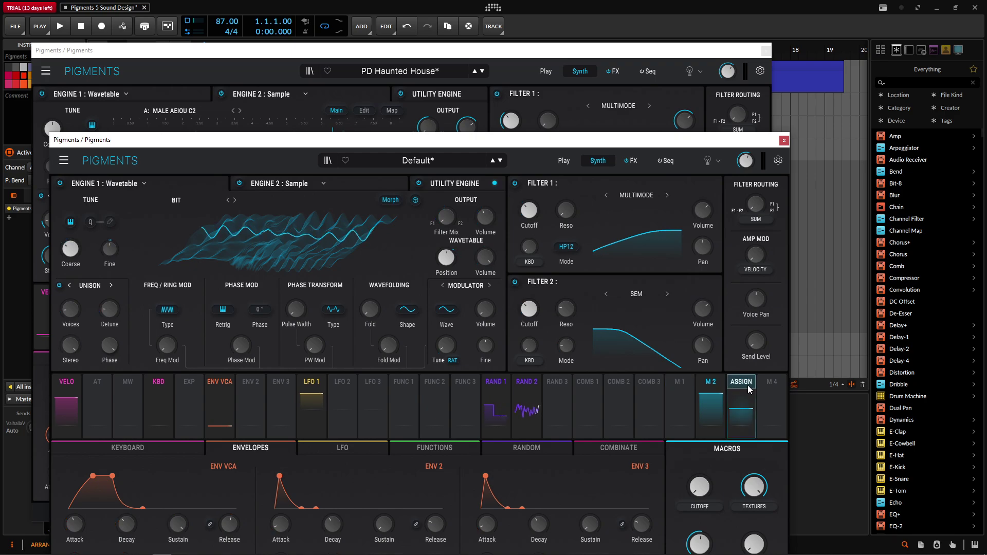
# Assign Macro 1 to the Default patch's Filter 2 Cutoff, adjusting the amount toward the reference's 0.65
pyautogui.click(703, 414)
pyautogui.click(679, 411)
pyautogui.moveTo(529, 337); pyautogui.dragTo(529, 320)
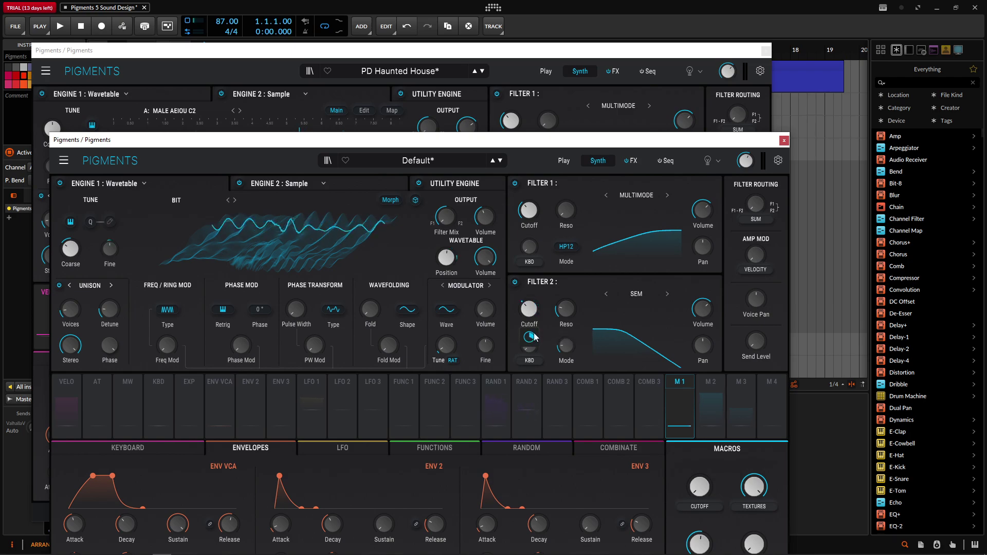
# Display the Default patch's Utility Engine and sweep the Cutoff macro to audition its effect on Filter 2
pyautogui.click(628, 70)
pyautogui.moveTo(509, 225)
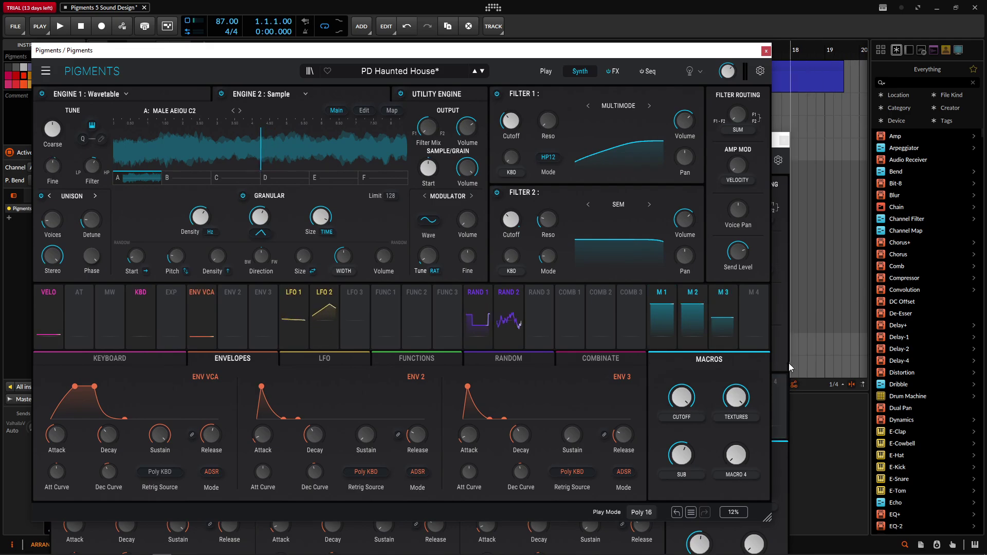
pyautogui.click(784, 497)
pyautogui.moveTo(658, 146); pyautogui.dragTo(649, 78)
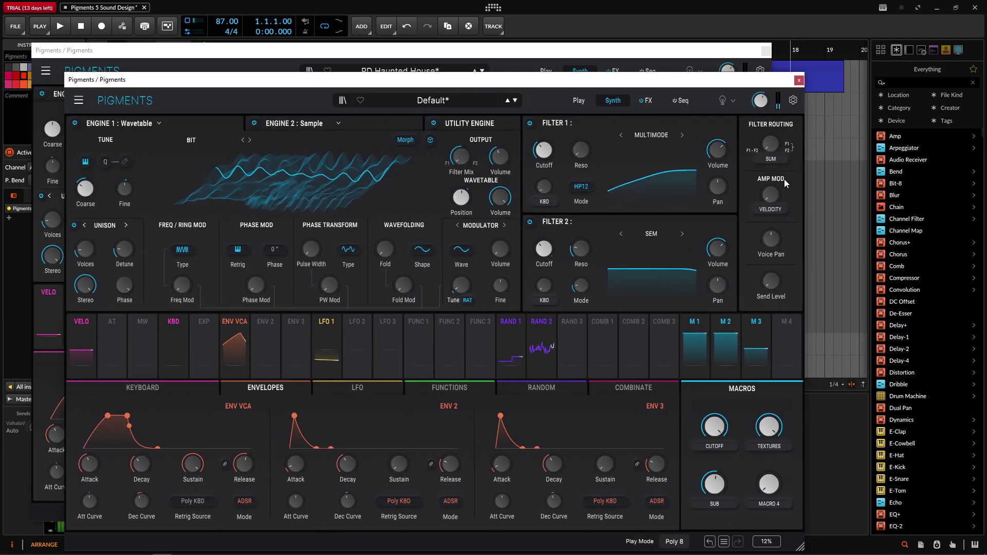
pyautogui.click(490, 126)
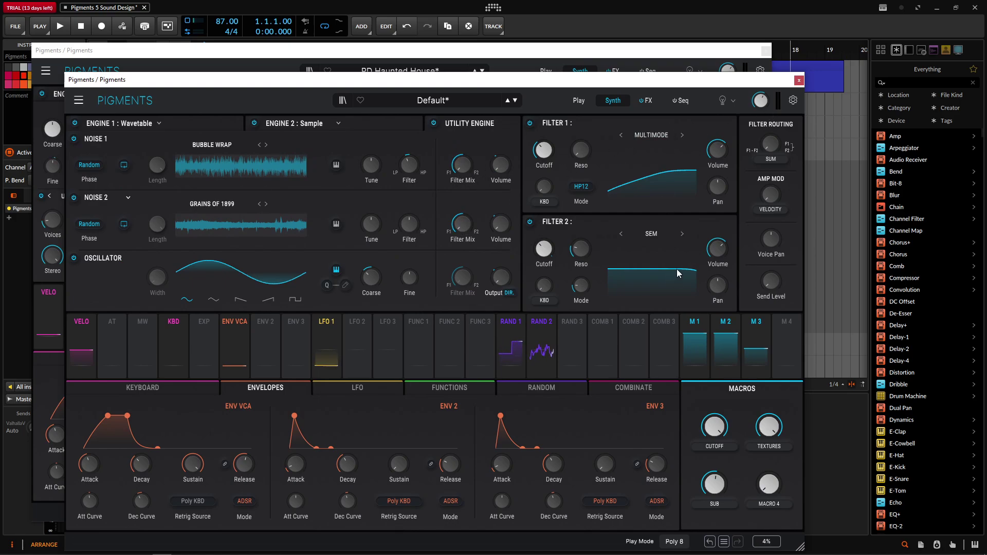
pyautogui.moveTo(718, 430)
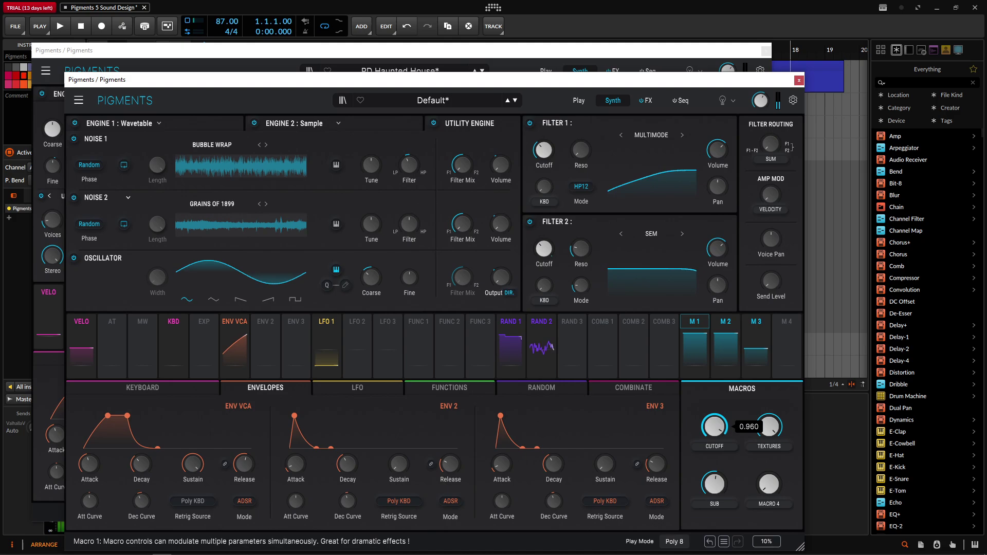
pyautogui.moveTo(718, 429); pyautogui.dragTo(734, 445)
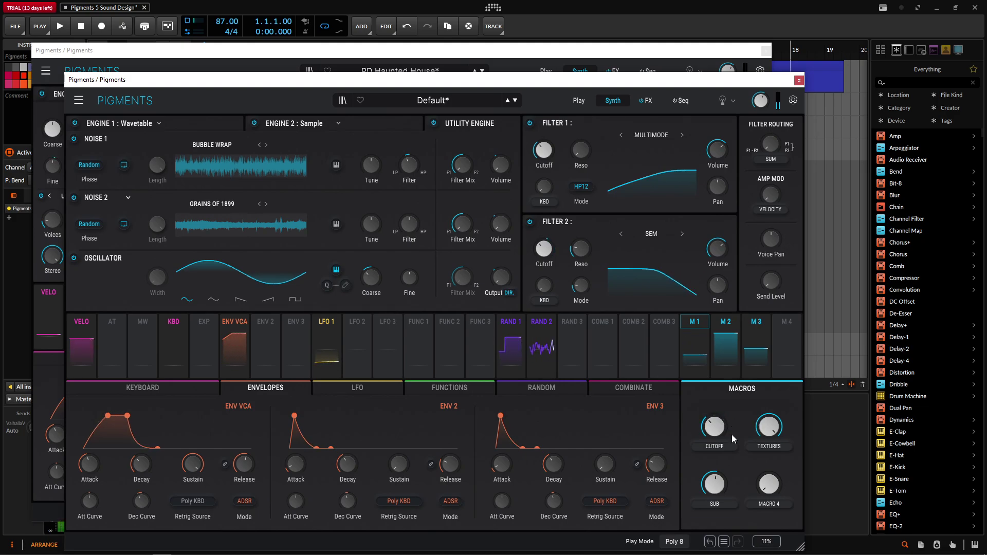
pyautogui.moveTo(723, 433)
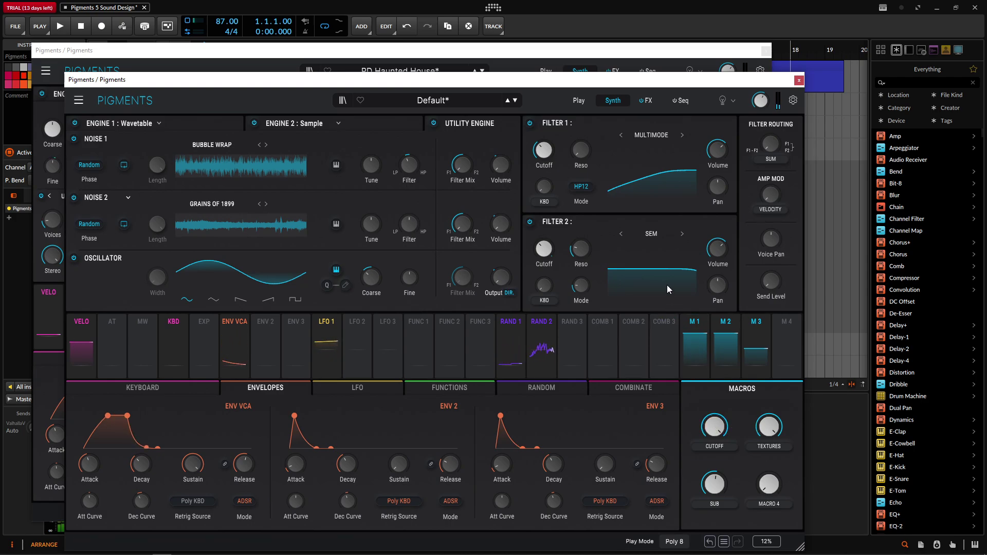
# Open the effects pages of both patches and display the FX A chain of the reference beside the Default patch's
pyautogui.click(655, 98)
pyautogui.moveTo(594, 86); pyautogui.dragTo(763, 265)
pyautogui.click(617, 72)
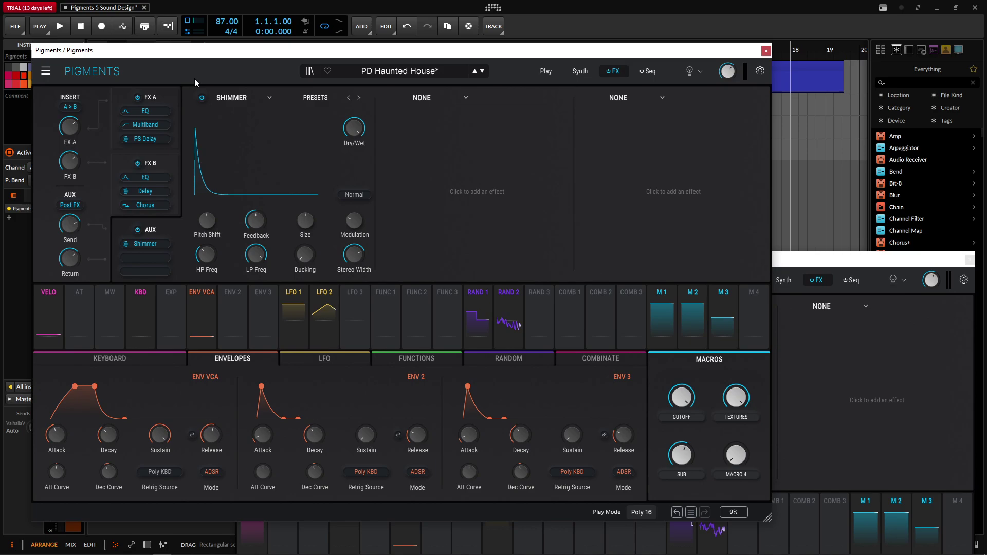
pyautogui.click(166, 90)
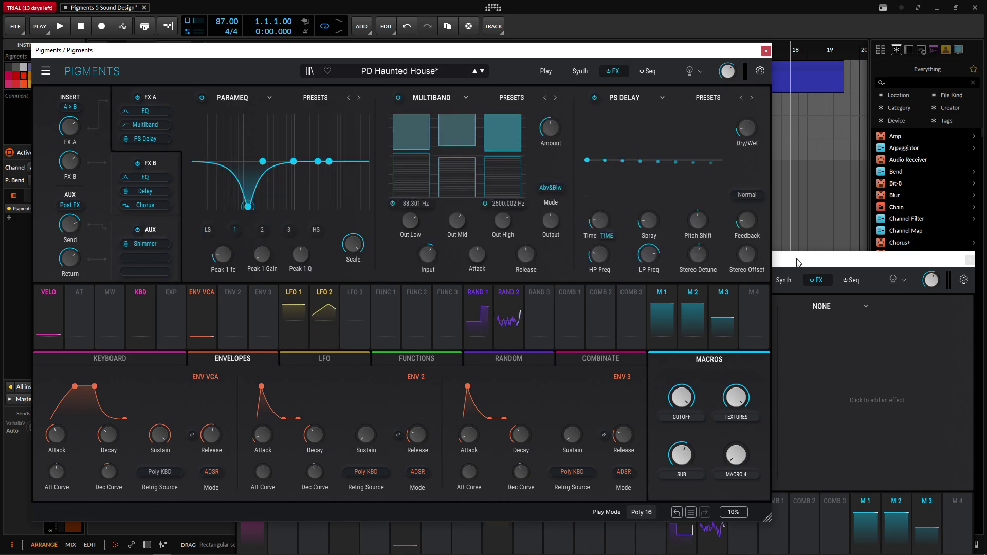
pyautogui.moveTo(806, 260); pyautogui.dragTo(780, 239)
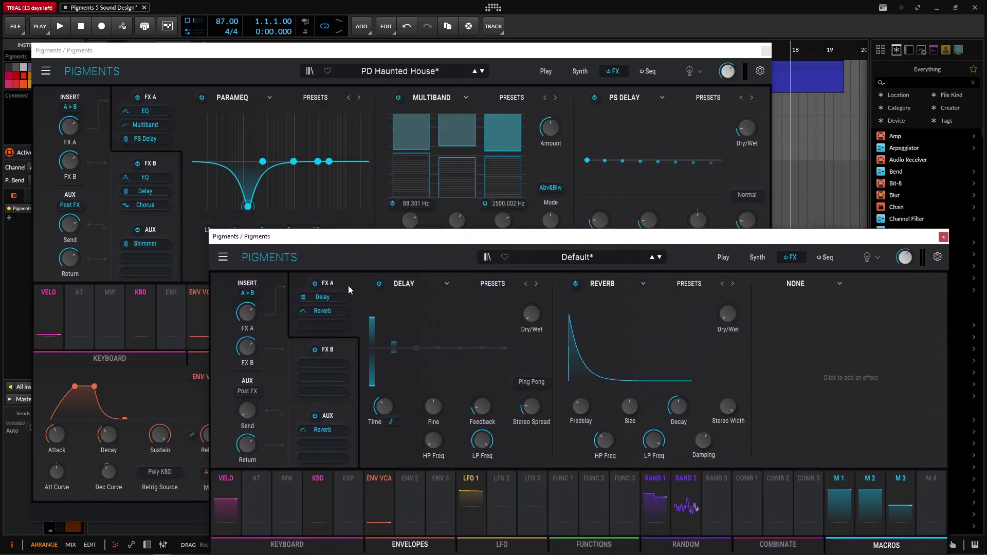
# Replace the Delay in the Default patch's FX A with Param EQ and lower its Peak 1 frequency to match the reference
pyautogui.click(412, 286)
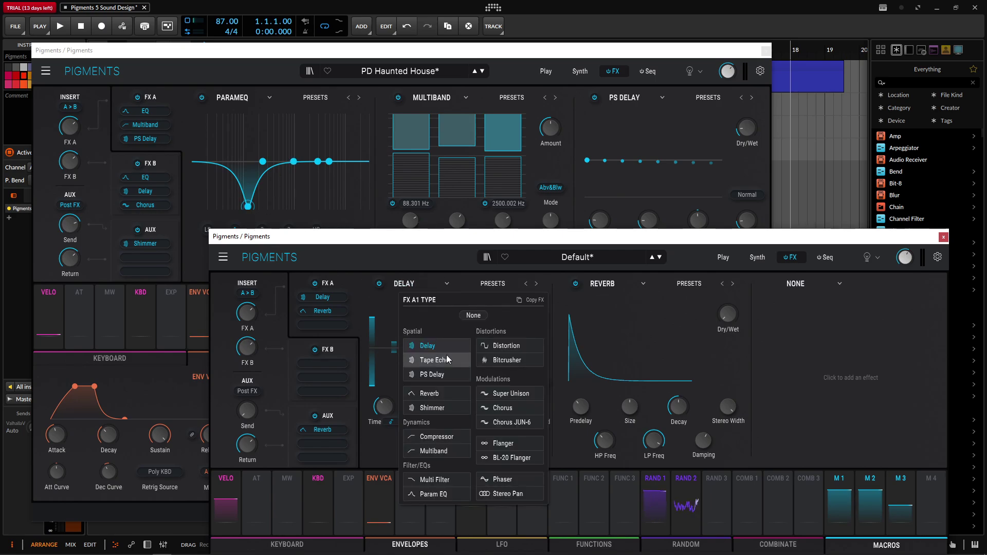
pyautogui.click(451, 494)
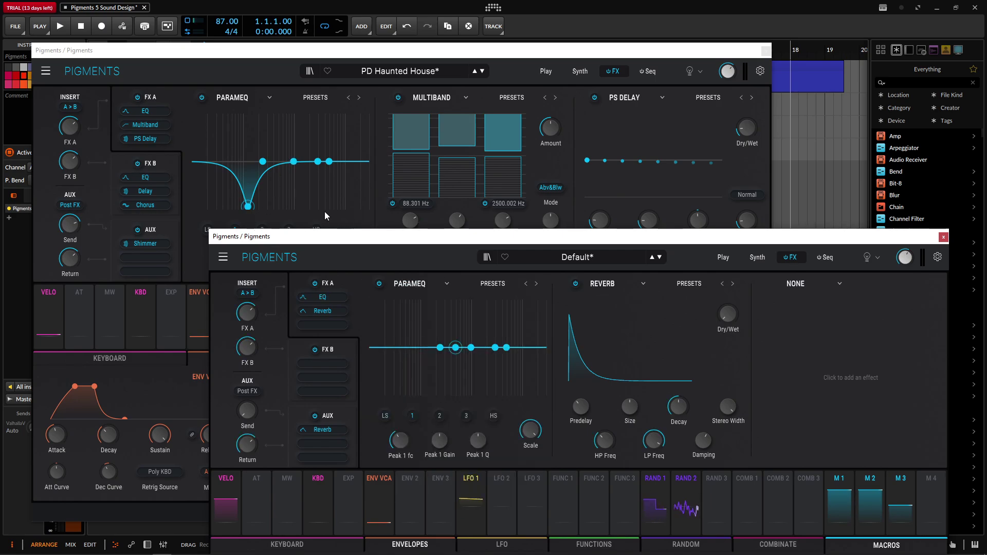
pyautogui.click(288, 77)
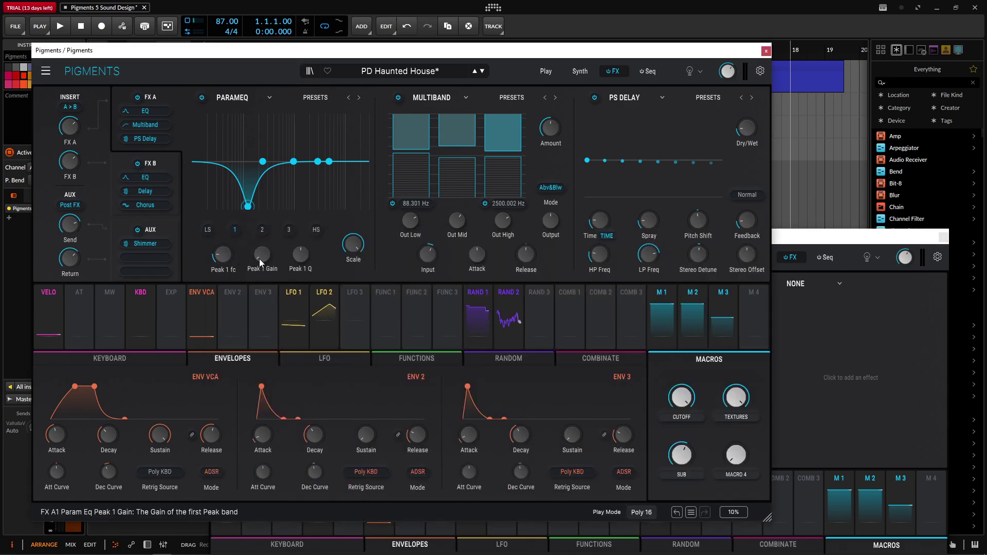
pyautogui.click(820, 255)
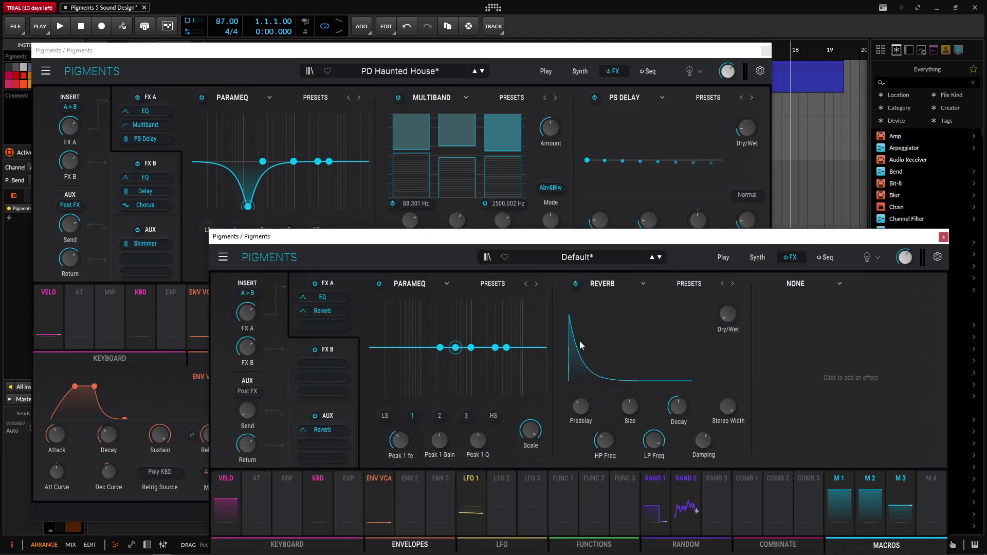
pyautogui.moveTo(400, 440); pyautogui.dragTo(400, 450)
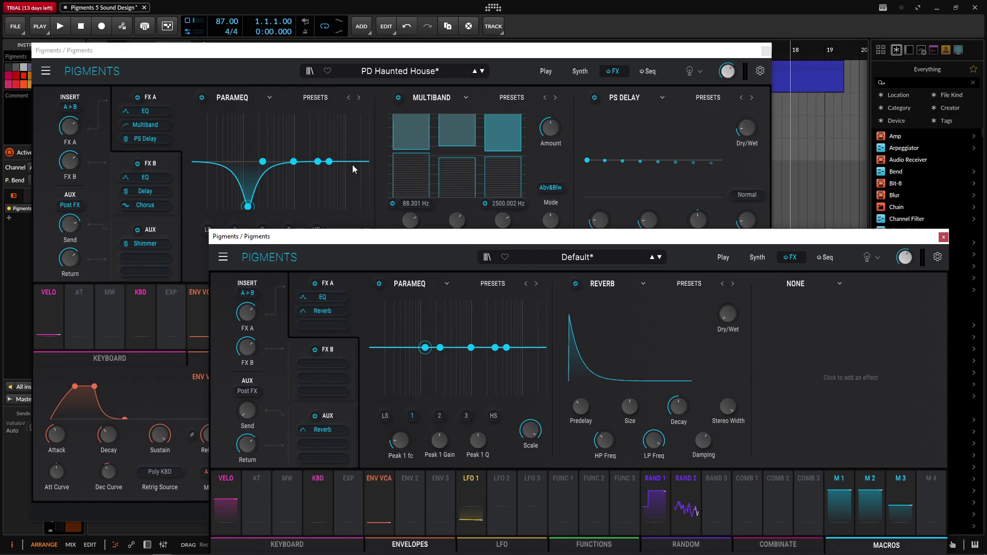
# Lower the Peak 1 Gain of the Default patch's FX A EQ to match the reference's deep cut
pyautogui.click(346, 55)
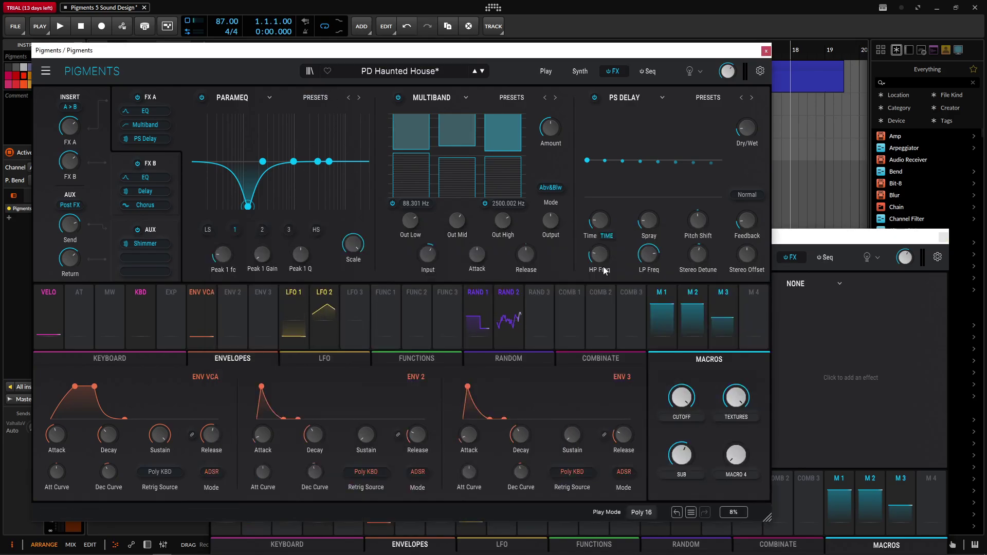
pyautogui.click(805, 238)
pyautogui.moveTo(435, 445); pyautogui.dragTo(435, 468)
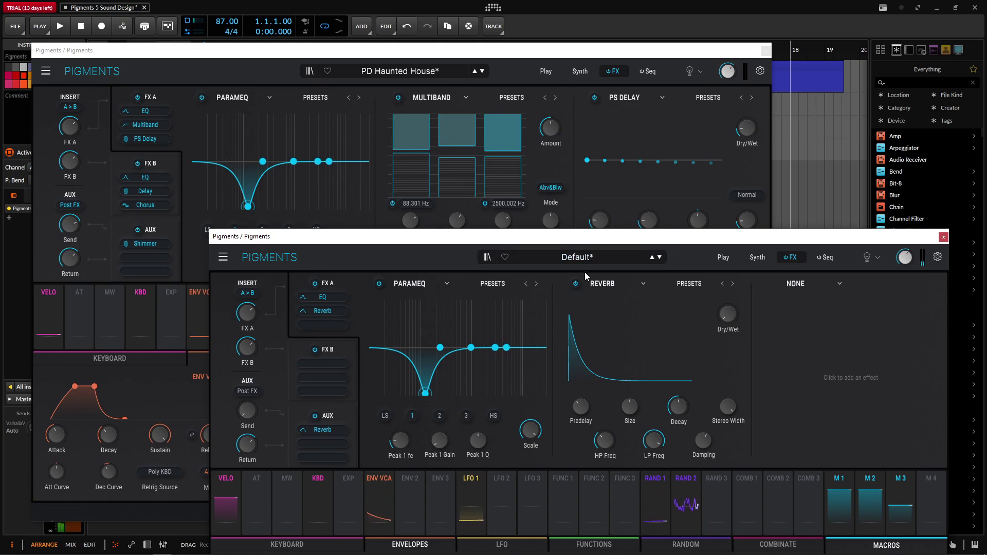
# Replace the Reverb in FX A with Multiband and raise the high and low bands' lower thresholds to match the reference
pyautogui.click(602, 283)
pyautogui.click(642, 449)
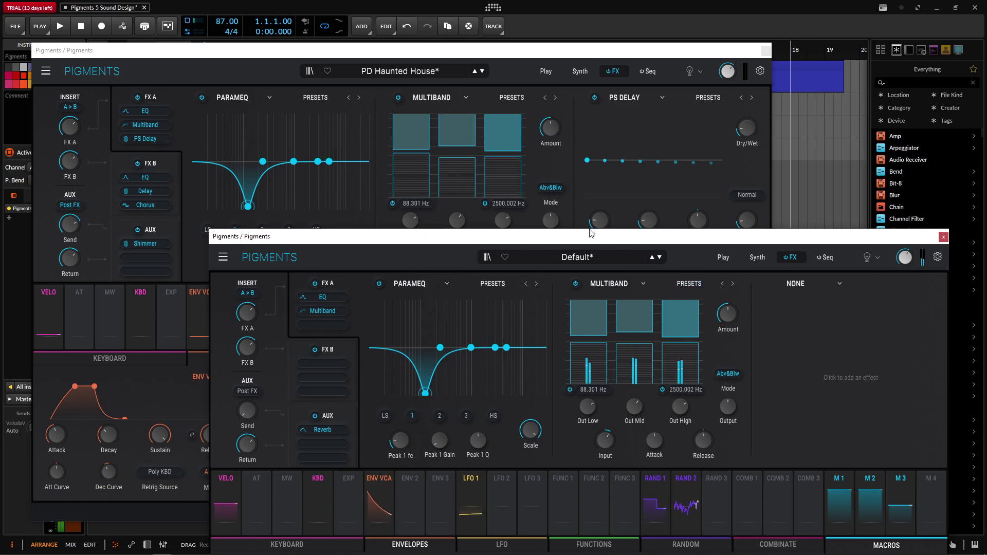
pyautogui.moveTo(680, 336)
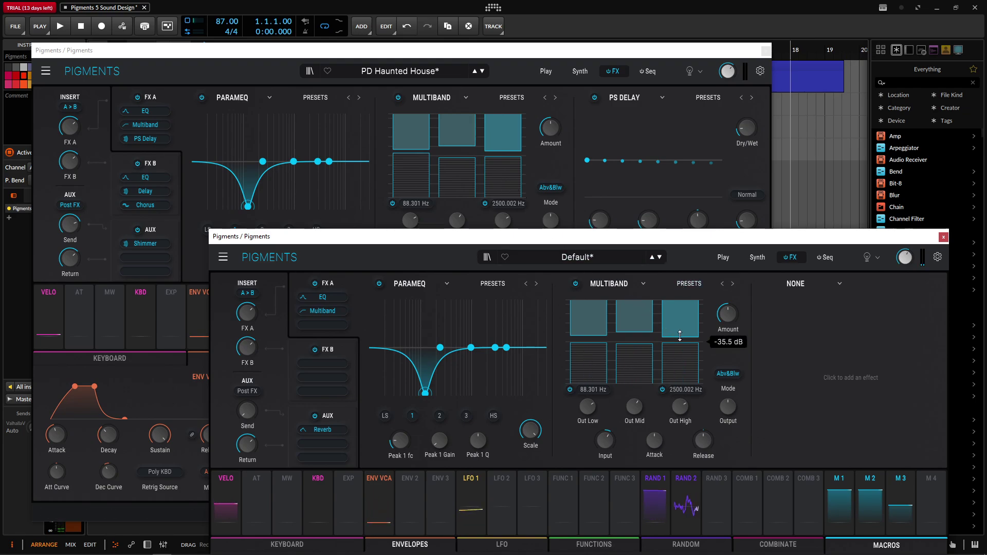
pyautogui.moveTo(689, 341); pyautogui.dragTo(687, 352)
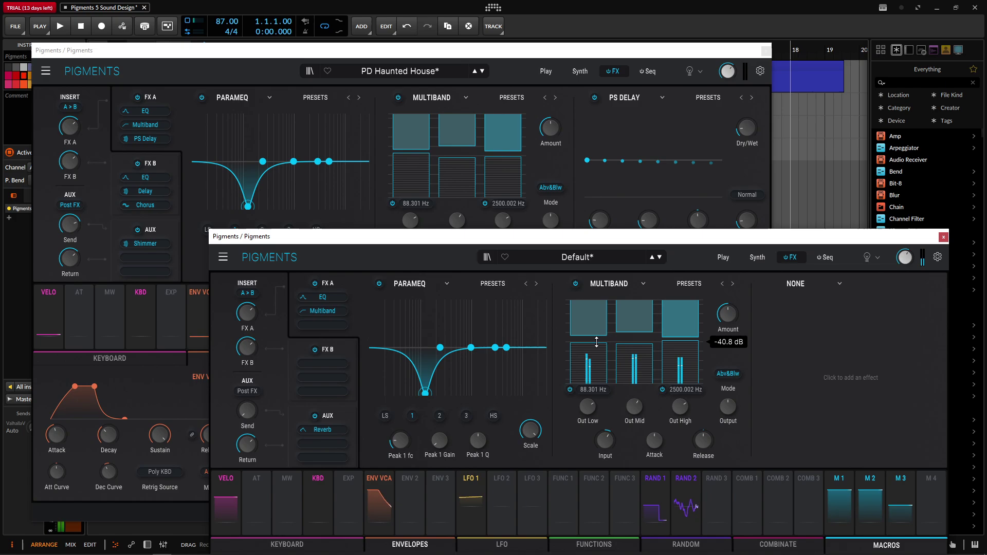
pyautogui.moveTo(597, 342); pyautogui.dragTo(597, 337)
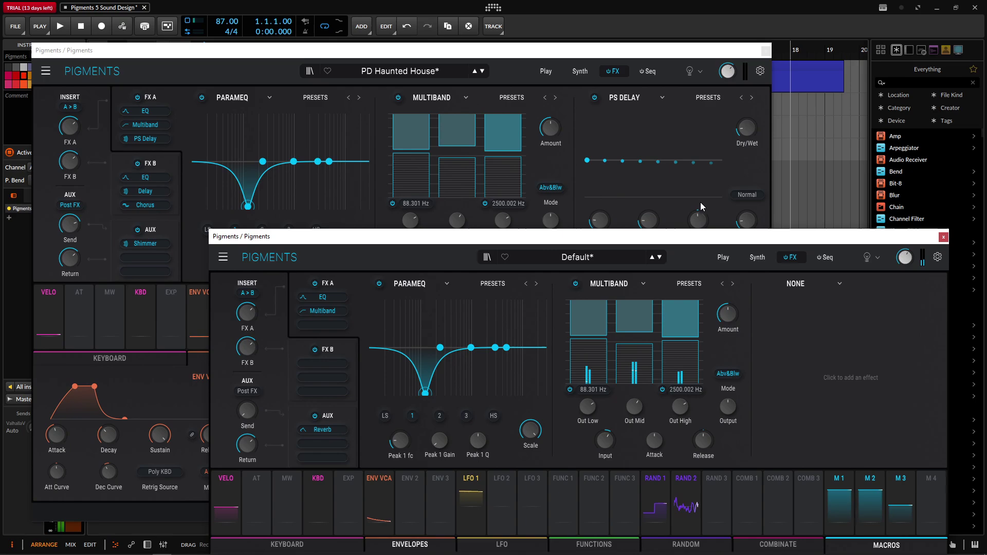
# Add PS Delay to FX A's third slot, switch its time to the unsynced TIME mode and adjust it toward the reference
pyautogui.moveTo(695, 237); pyautogui.dragTo(611, 309)
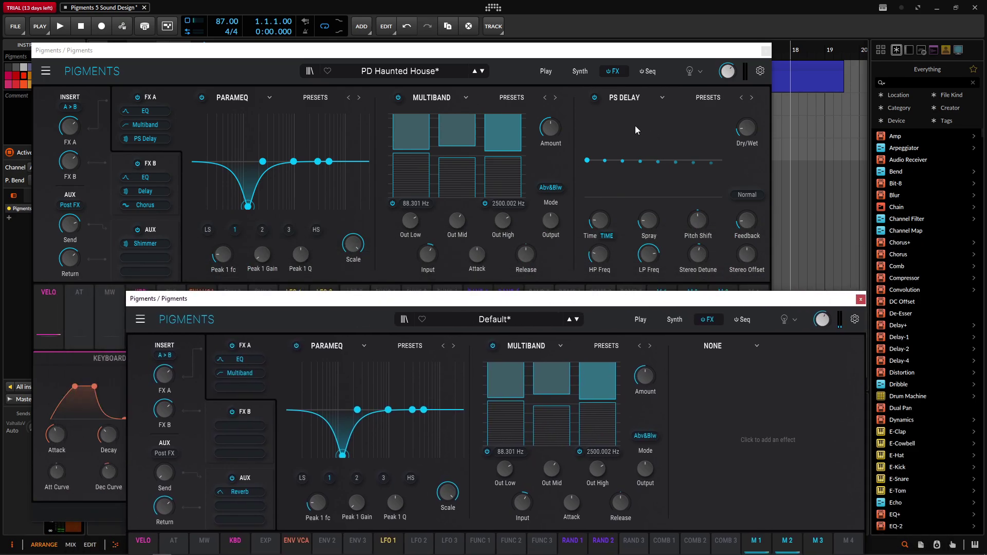
pyautogui.click(715, 347)
pyautogui.click(742, 436)
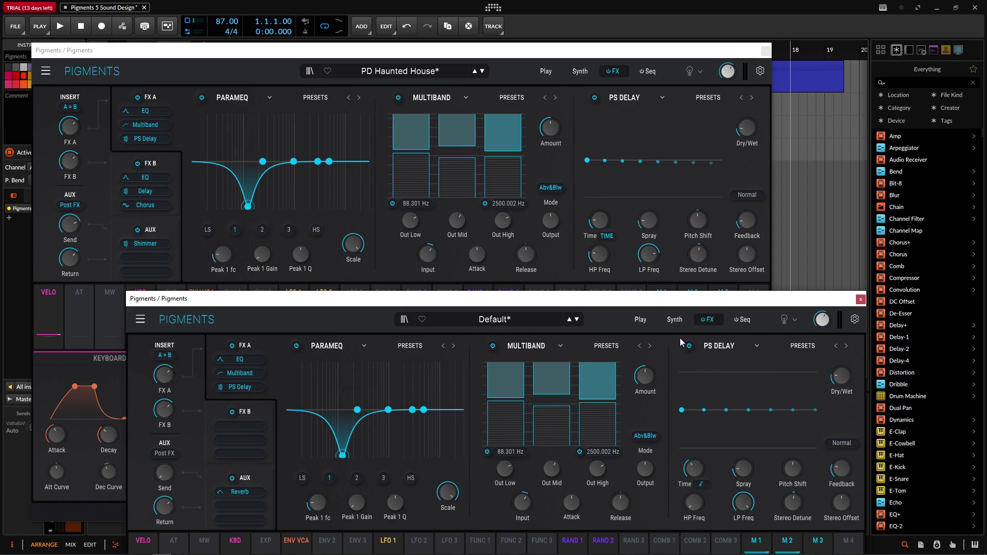
pyautogui.click(711, 483)
pyautogui.moveTo(699, 467)
pyautogui.moveTo(698, 476); pyautogui.dragTo(706, 461)
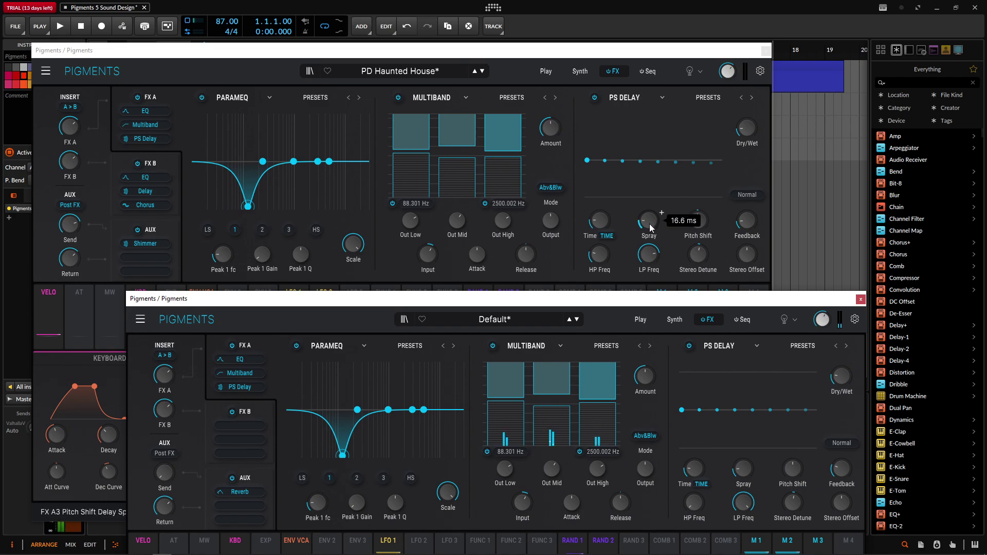
# Adjust the Default patch's PS Delay Pitch Shift and Feedback to match the reference
pyautogui.moveTo(695, 226)
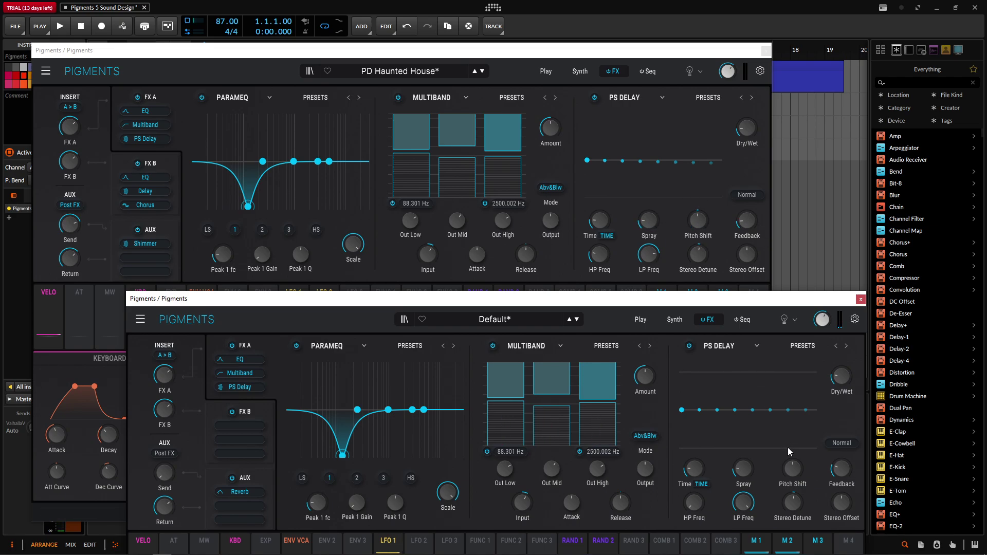
pyautogui.moveTo(806, 461)
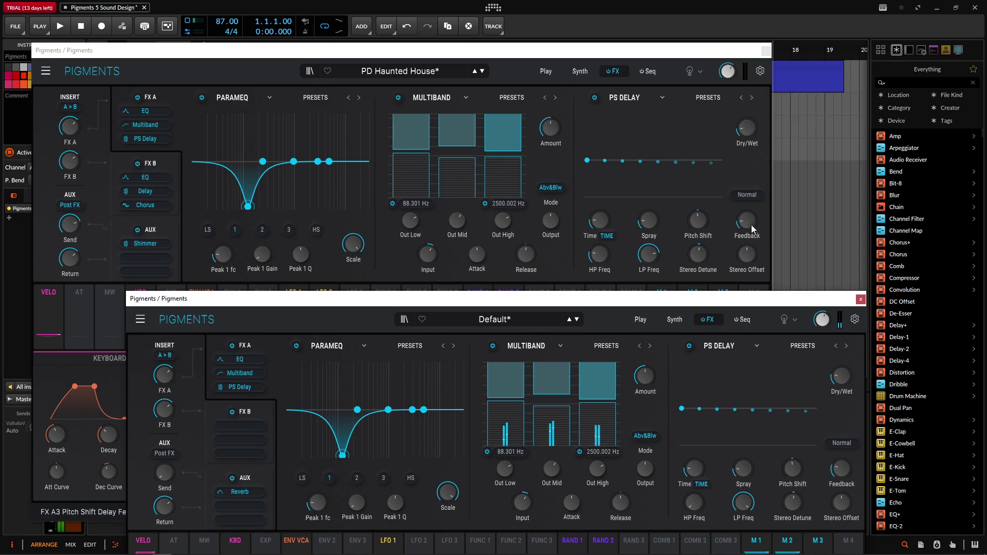
pyautogui.moveTo(743, 224)
pyautogui.moveTo(841, 469)
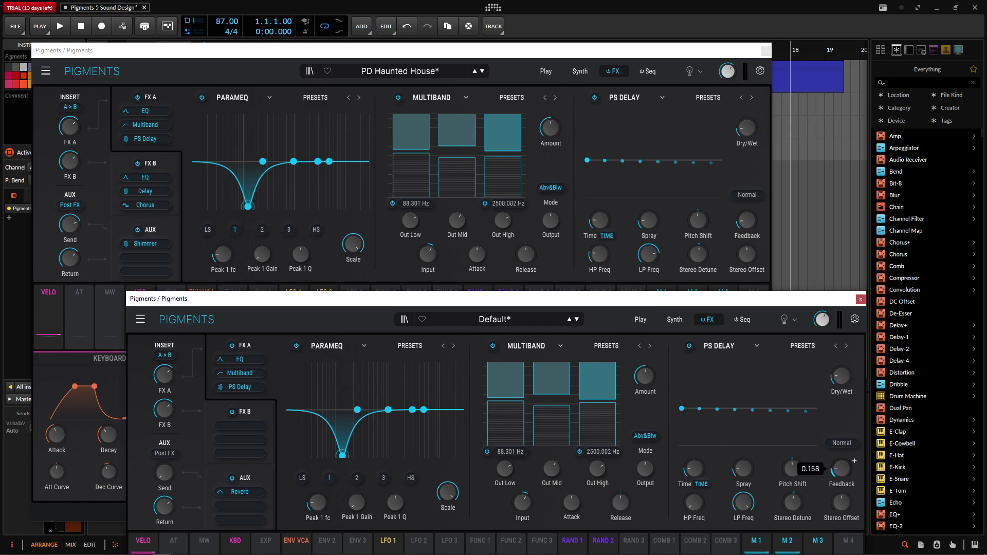
# Adjust the HP Freq and LP Freq of the Default patch's PS Delay to match the reference
pyautogui.moveTo(665, 301); pyautogui.dragTo(677, 179)
pyautogui.moveTo(718, 374)
pyautogui.moveTo(705, 381); pyautogui.dragTo(754, 403)
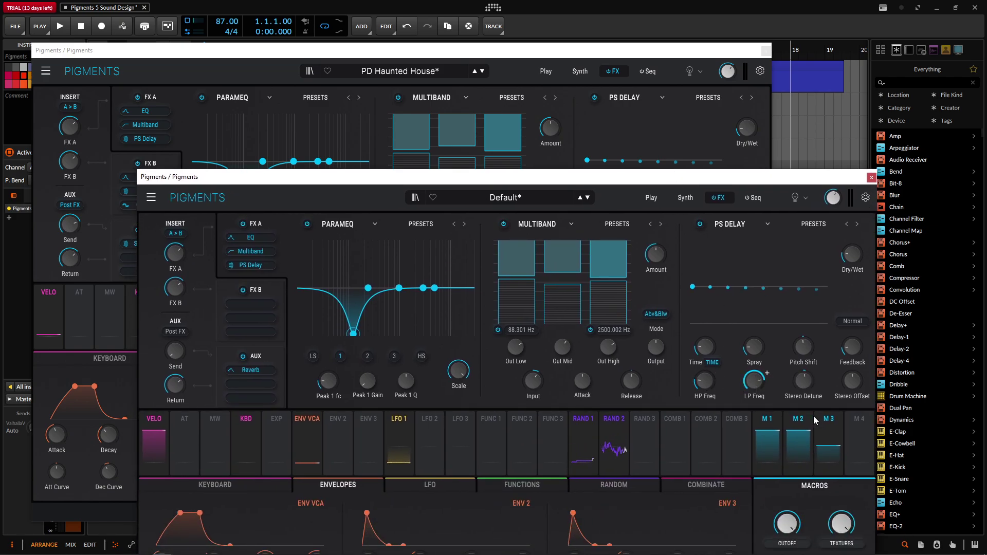
# Display FX B in both patches and add a Param EQ to the Default patch's first FX B slot
pyautogui.moveTo(454, 165)
pyautogui.moveTo(370, 181); pyautogui.dragTo(477, 189)
pyautogui.click(176, 160)
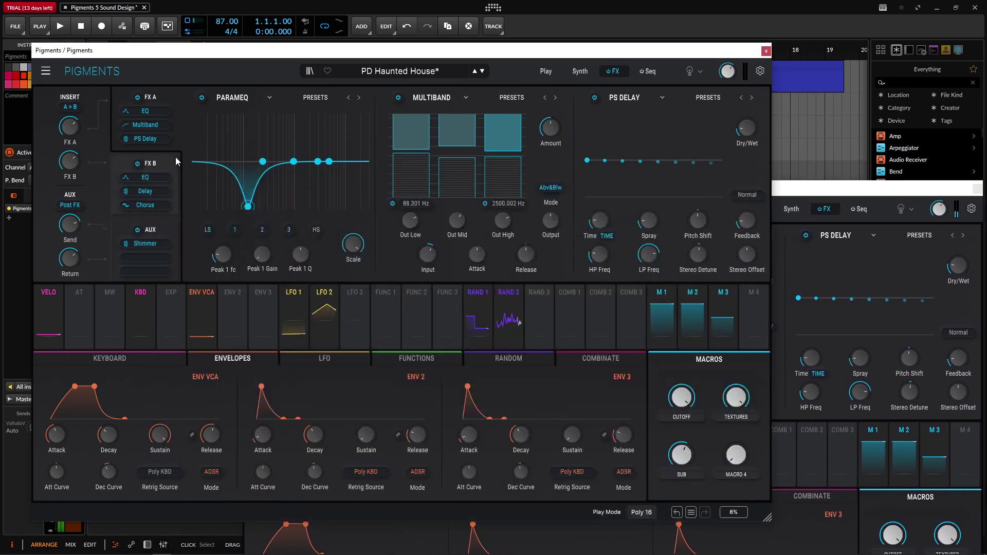
pyautogui.click(793, 196)
pyautogui.click(361, 301)
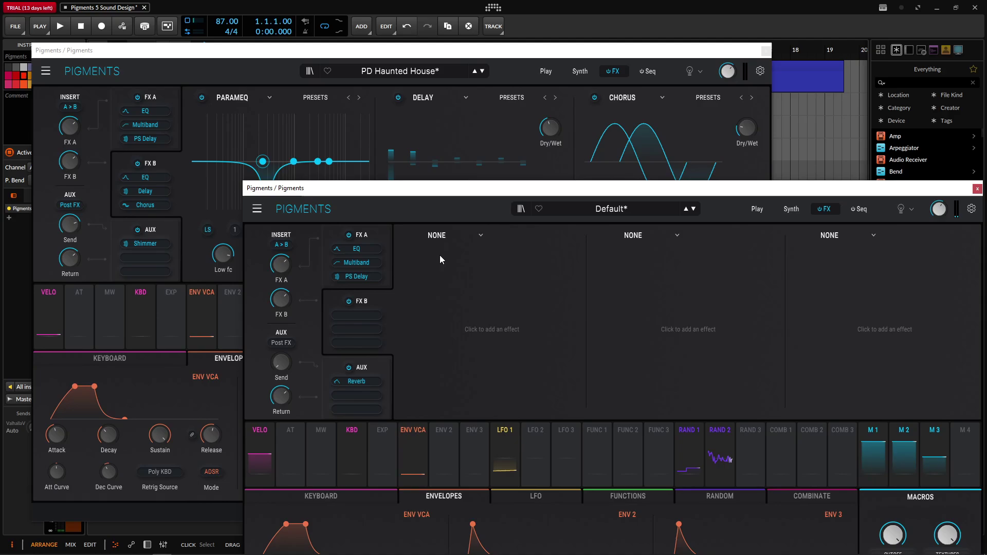
pyautogui.click(440, 235)
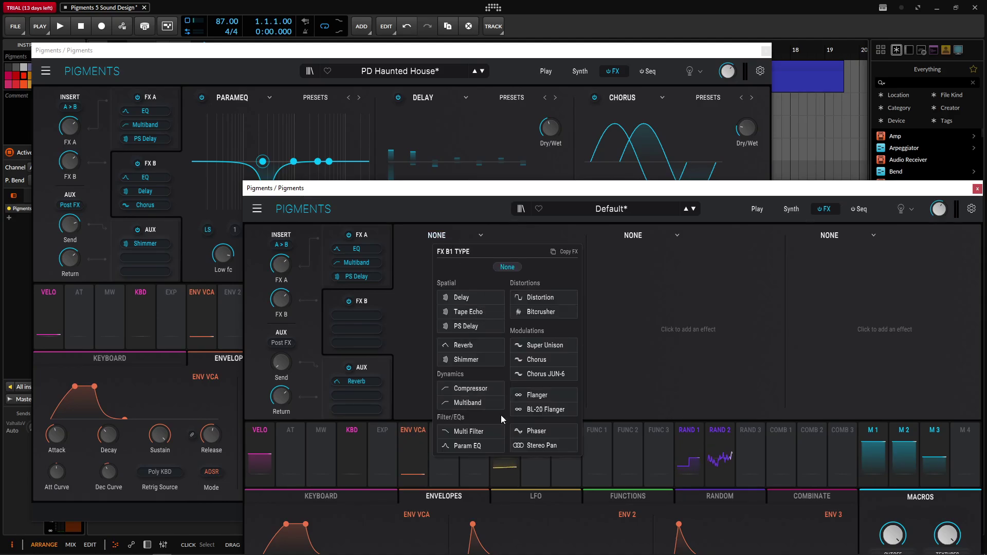
pyautogui.click(466, 446)
# Check the reference's FX B EQ peak bands and lower the Default patch's Peak 1 frequency to match
pyautogui.moveTo(399, 188); pyautogui.dragTo(482, 220)
pyautogui.click(261, 235)
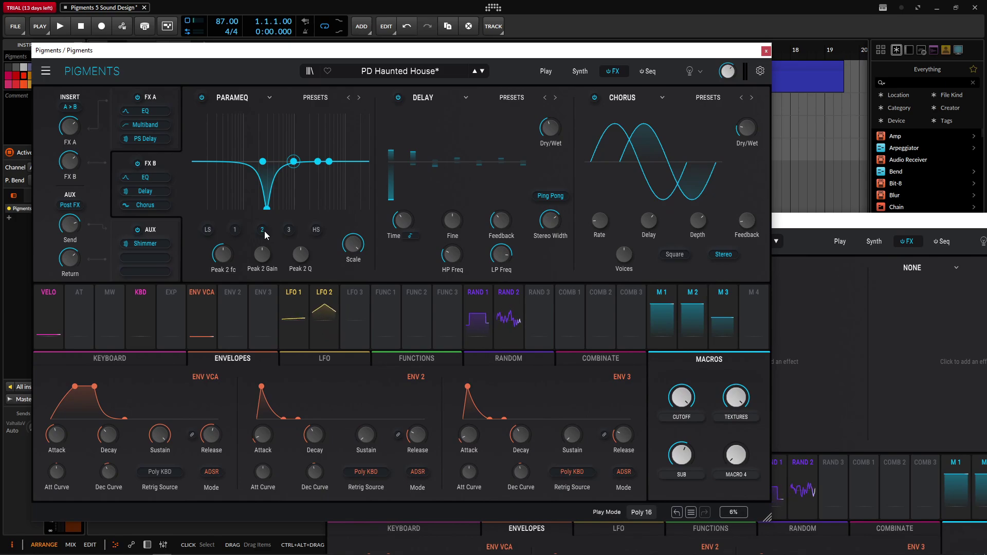
pyautogui.moveTo(224, 261)
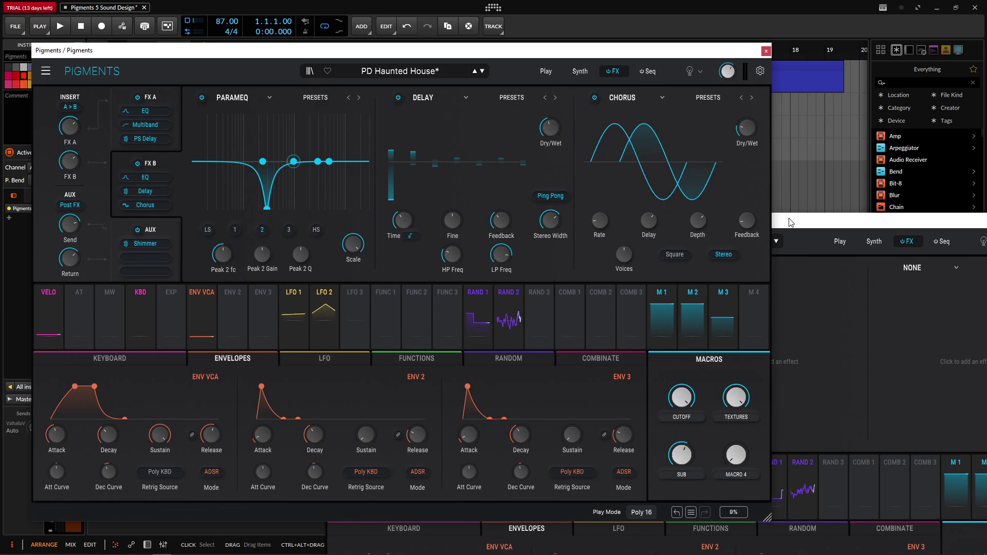
pyautogui.click(234, 229)
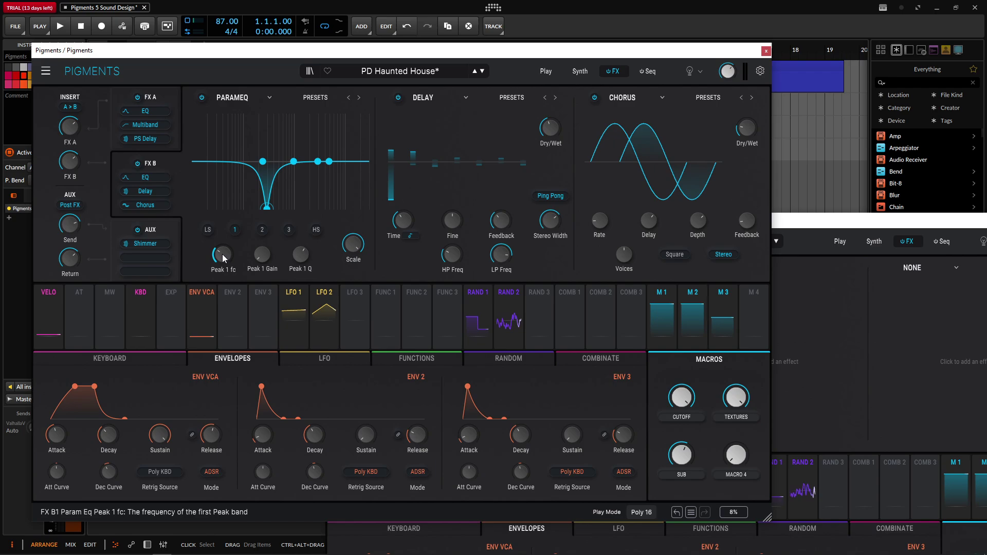
pyautogui.click(782, 222)
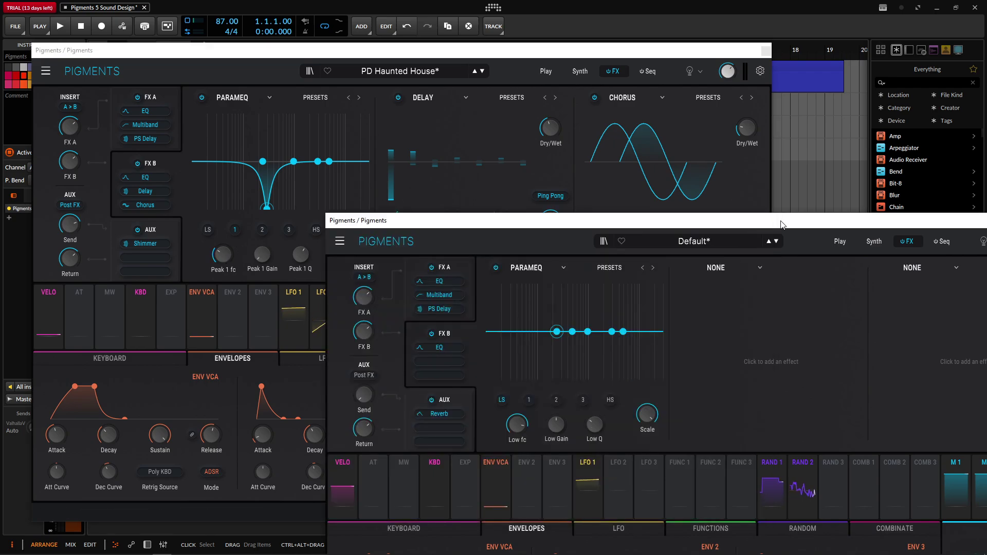
pyautogui.click(572, 332)
pyautogui.moveTo(520, 422)
pyautogui.mouseDown()
pyautogui.moveTo(520, 435)
pyautogui.moveTo(530, 416)
pyautogui.mouseUp()
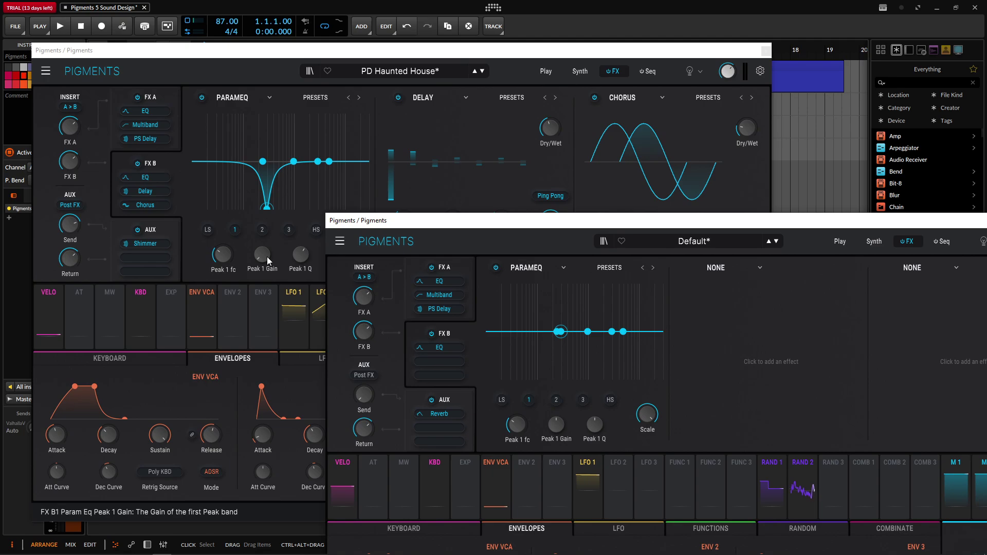
# Lower the Default patch's FX B EQ Peak 1 Gain and narrow its Peak 1 Q to match the reference
pyautogui.moveTo(555, 425); pyautogui.dragTo(556, 447)
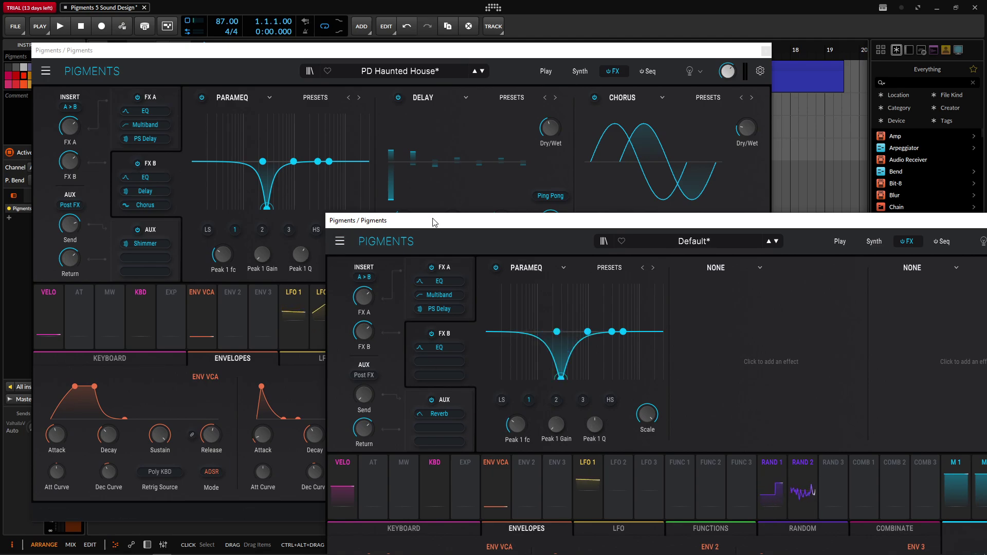
pyautogui.moveTo(432, 220); pyautogui.dragTo(481, 214)
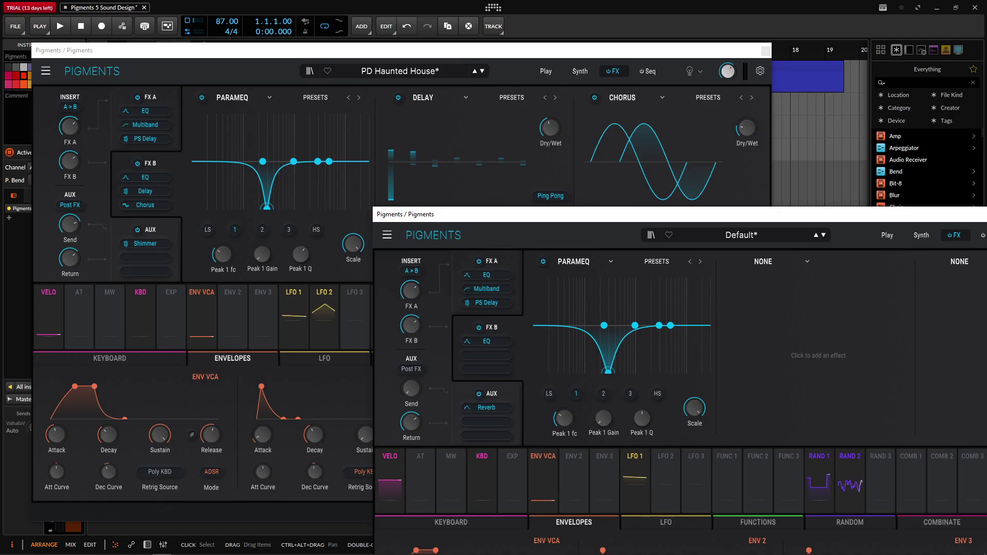
pyautogui.moveTo(641, 418); pyautogui.dragTo(641, 404)
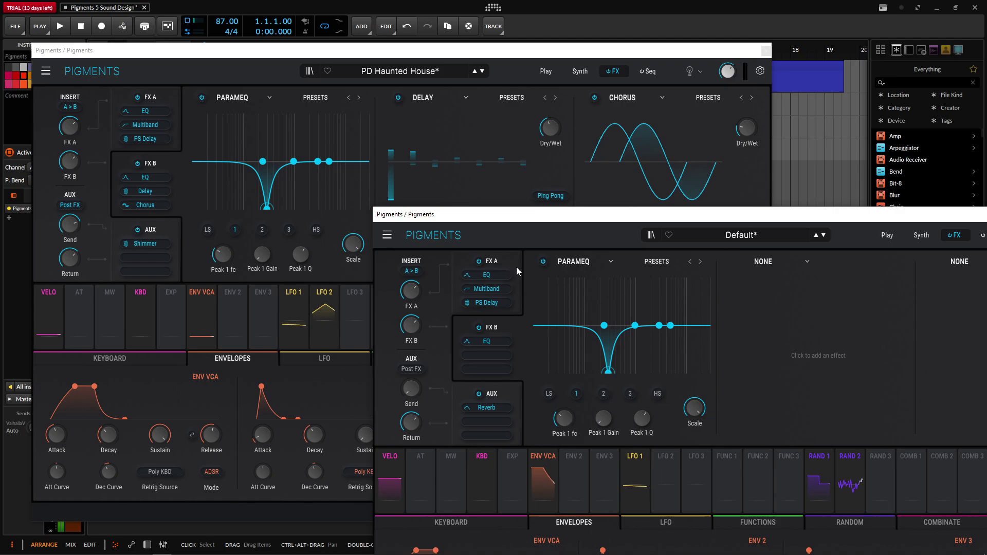
# Add a Delay to the second FX B slot of the Default patch
pyautogui.moveTo(468, 209); pyautogui.dragTo(389, 246)
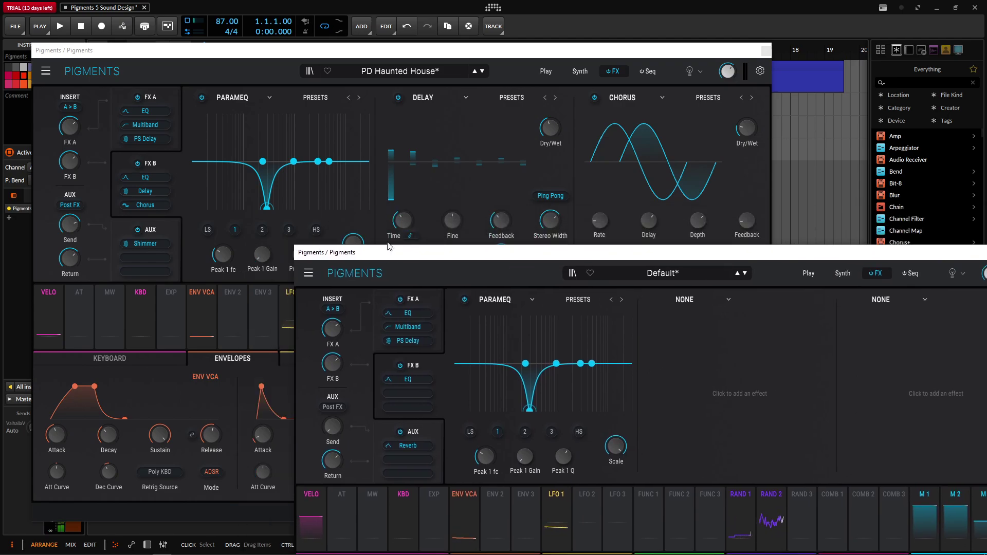
pyautogui.click(684, 300)
pyautogui.click(720, 361)
pyautogui.moveTo(460, 253); pyautogui.dragTo(382, 276)
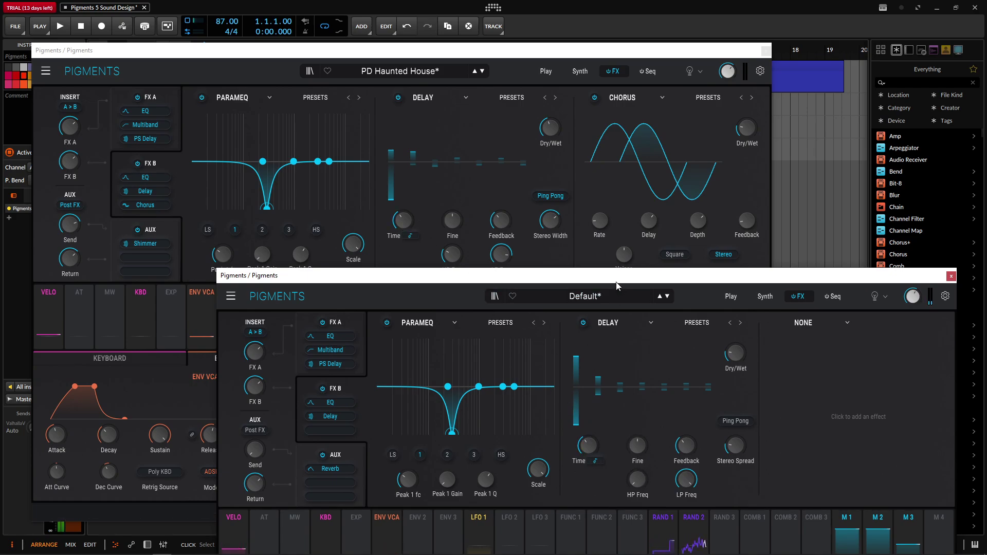
# Match the Default patch's FX B Delay to the reference by enabling Ping Pong and raising HP Freq and Dry/Wet
pyautogui.moveTo(622, 279); pyautogui.dragTo(538, 312)
pyautogui.moveTo(567, 530); pyautogui.dragTo(567, 520)
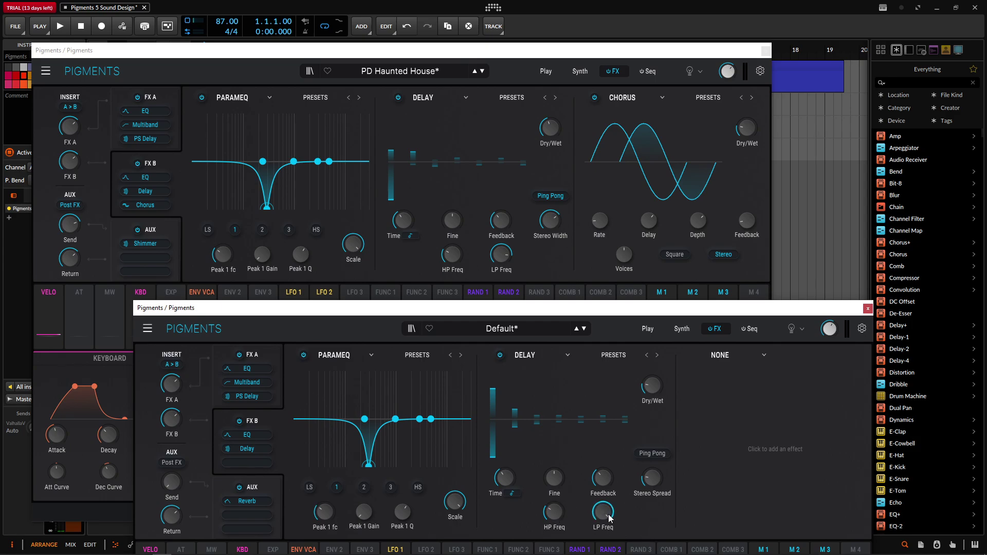
pyautogui.click(654, 455)
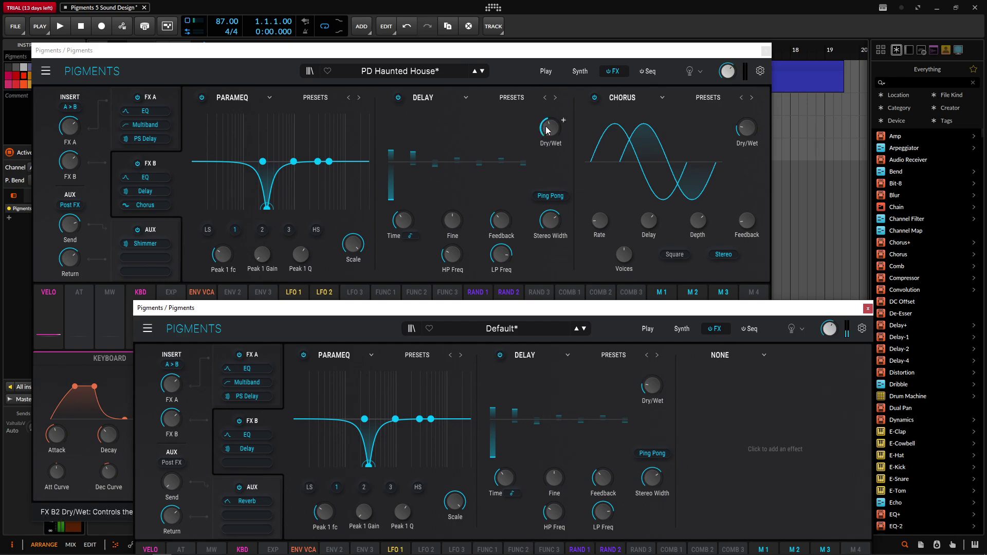
pyautogui.moveTo(659, 384); pyautogui.dragTo(658, 372)
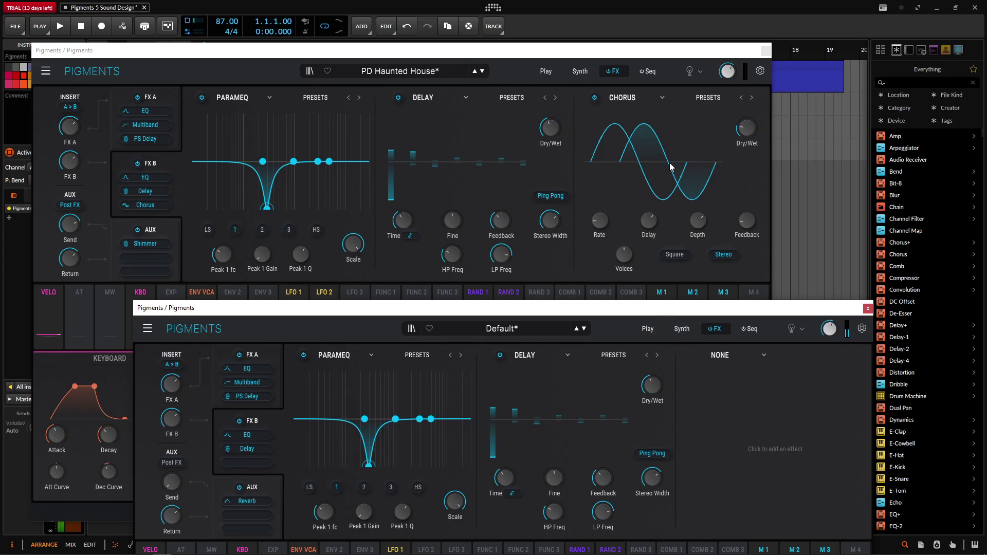
# Add a Chorus to the Default patch's third FX B slot and match its Dry/Wet and Depth to the reference
pyautogui.click(720, 363)
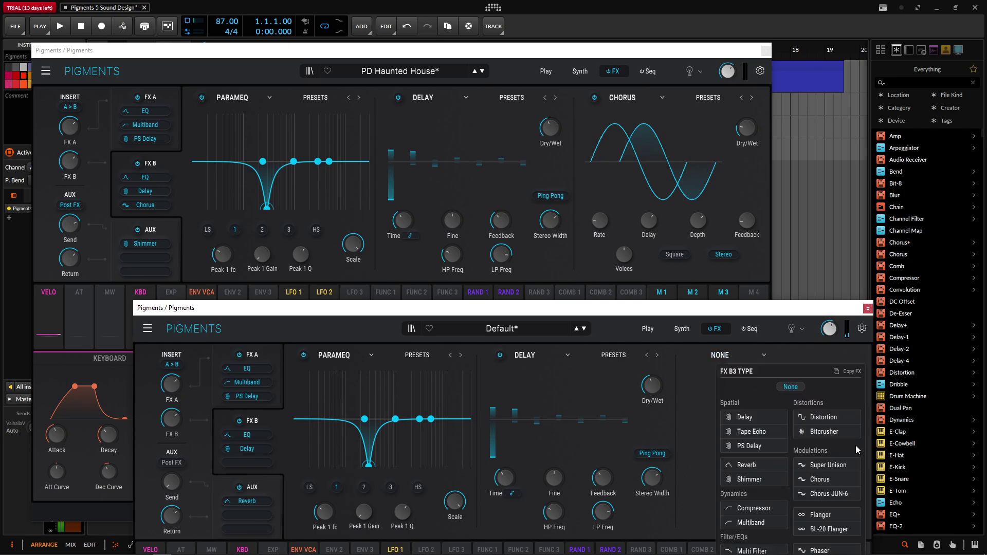
pyautogui.click(827, 479)
pyautogui.moveTo(734, 309); pyautogui.dragTo(696, 234)
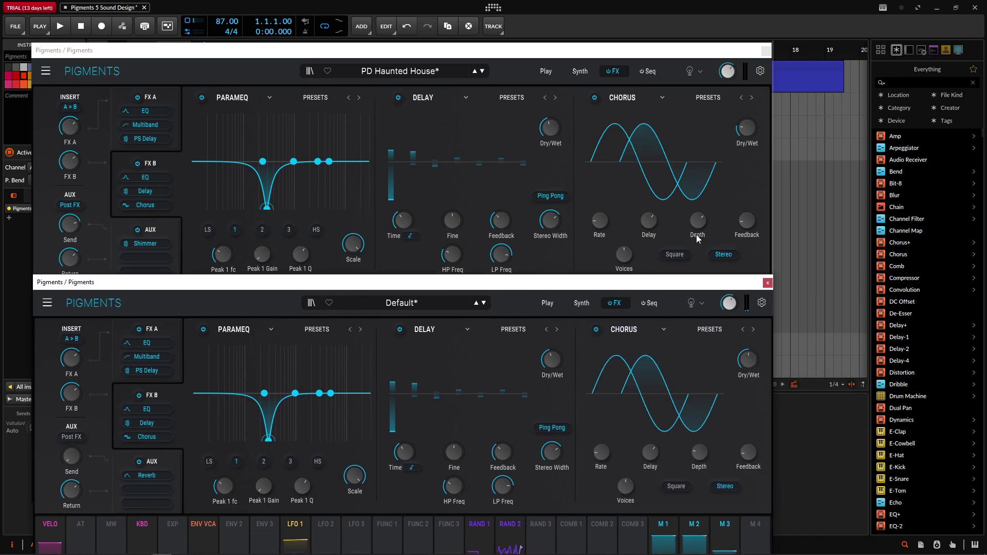
pyautogui.moveTo(749, 368)
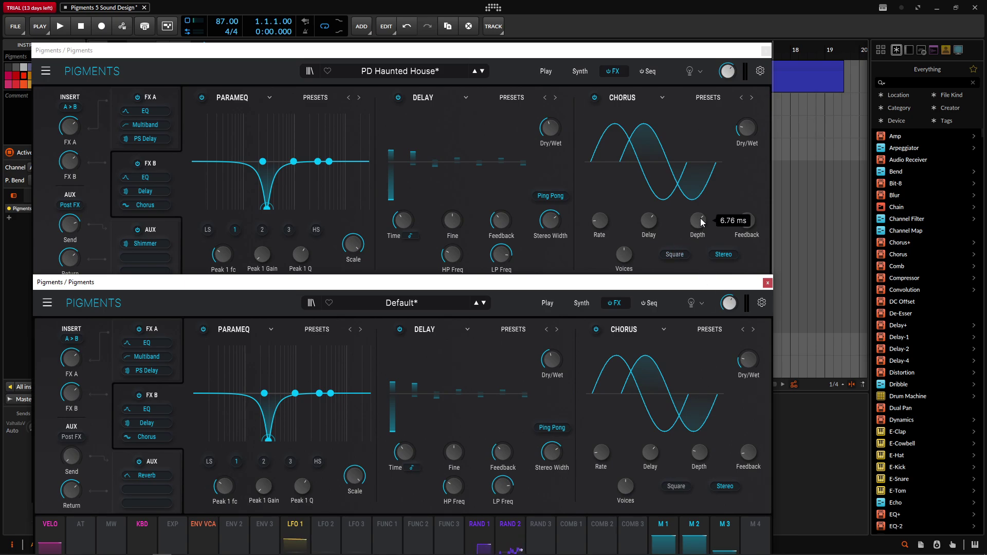
pyautogui.moveTo(699, 452)
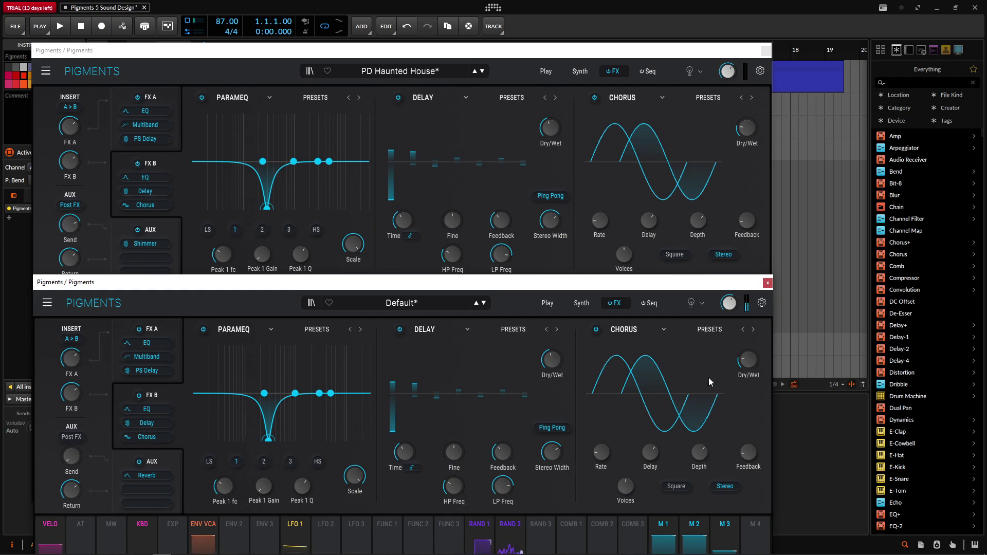
pyautogui.moveTo(695, 453); pyautogui.dragTo(695, 450)
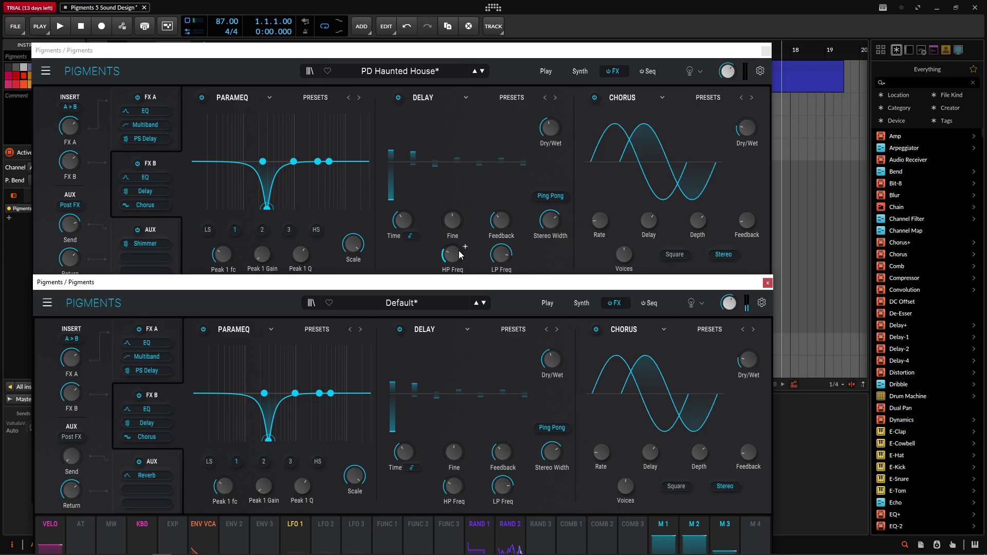
# Show the Aux effects in both patches and match the Default patch's Post FX routing and Send level to the reference
pyautogui.moveTo(412, 284); pyautogui.dragTo(598, 306)
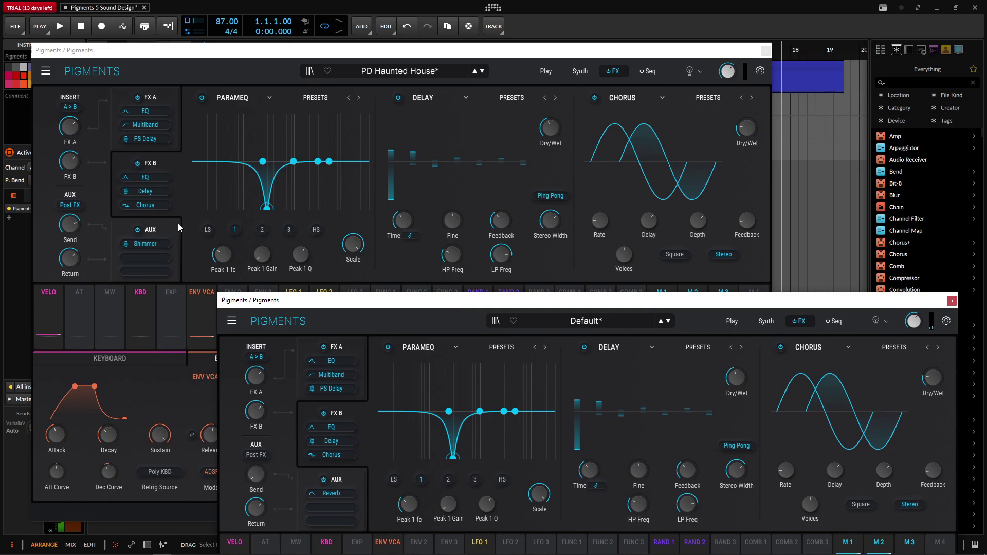
pyautogui.click(161, 230)
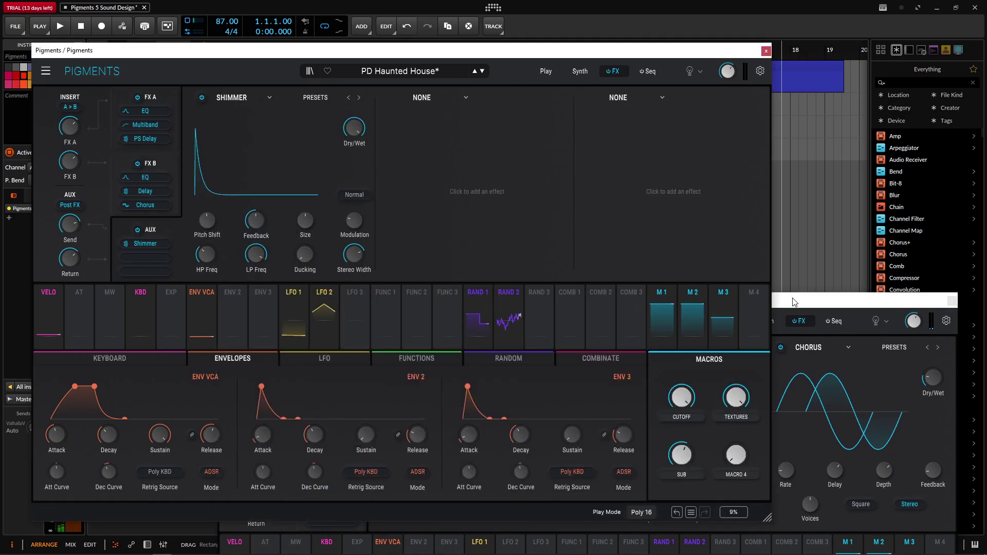
pyautogui.moveTo(789, 300); pyautogui.dragTo(786, 161)
pyautogui.click(350, 343)
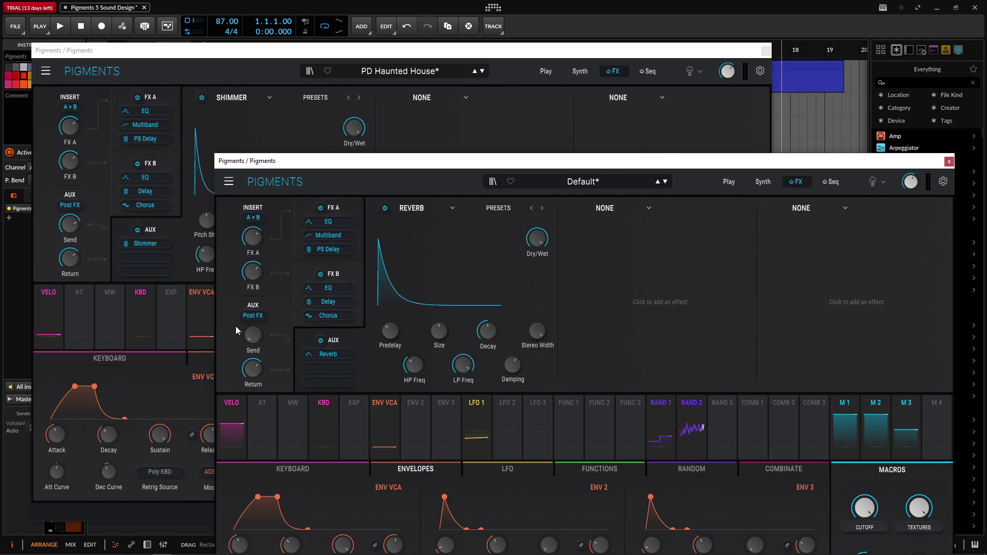
pyautogui.moveTo(73, 233)
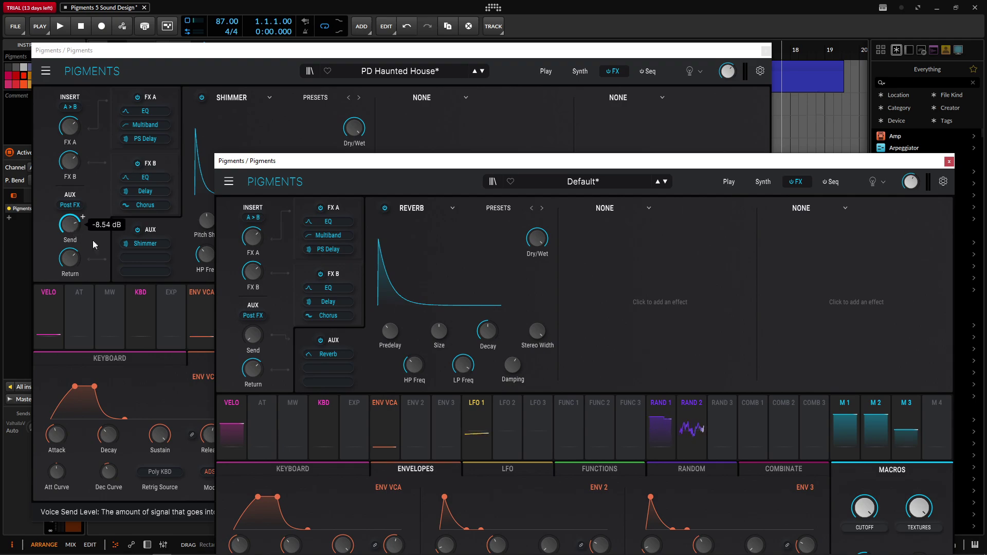
pyautogui.moveTo(252, 340); pyautogui.dragTo(252, 283)
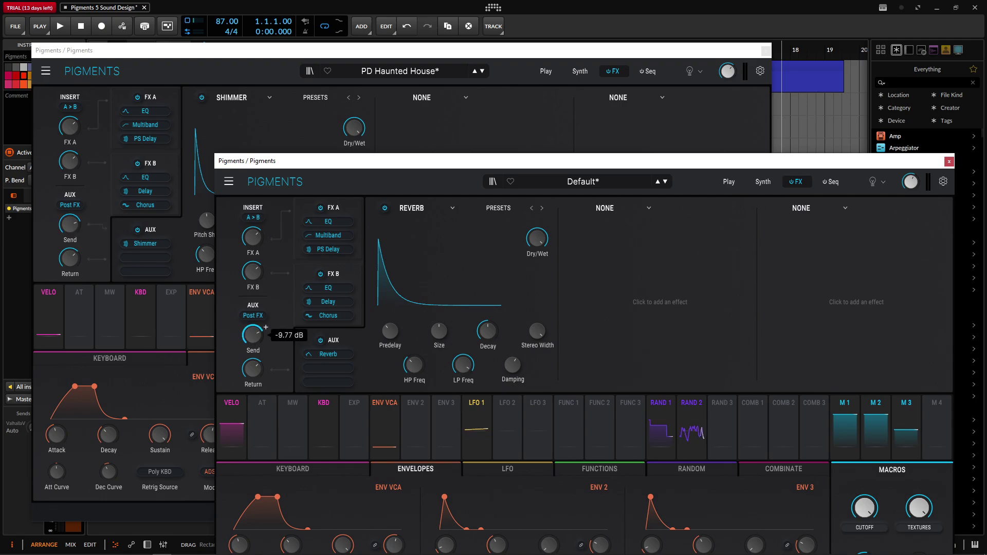
# Replace the Default patch's Aux Reverb with Shimmer and compare its settings against the reference
pyautogui.click(425, 210)
pyautogui.click(438, 334)
pyautogui.moveTo(480, 164); pyautogui.dragTo(392, 345)
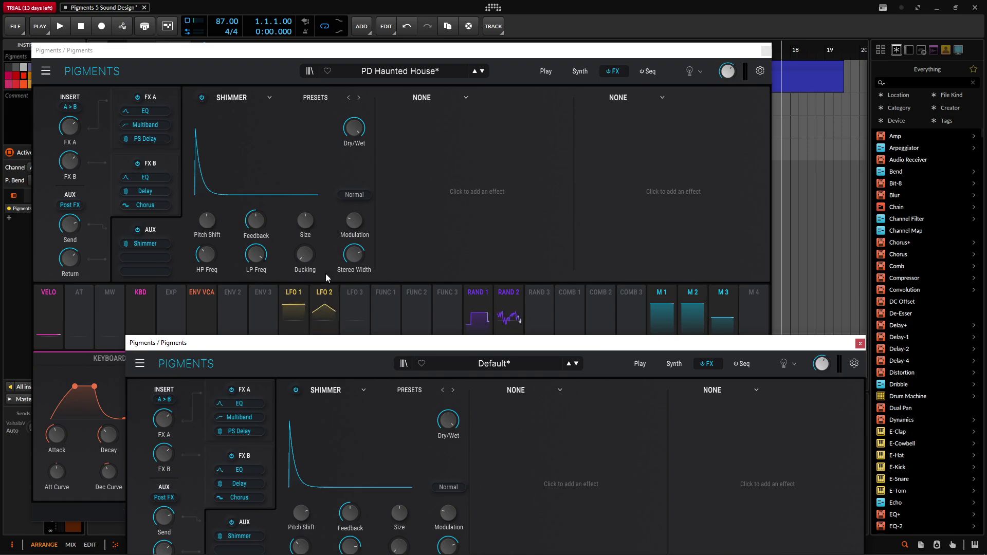
pyautogui.moveTo(391, 343); pyautogui.dragTo(425, 150)
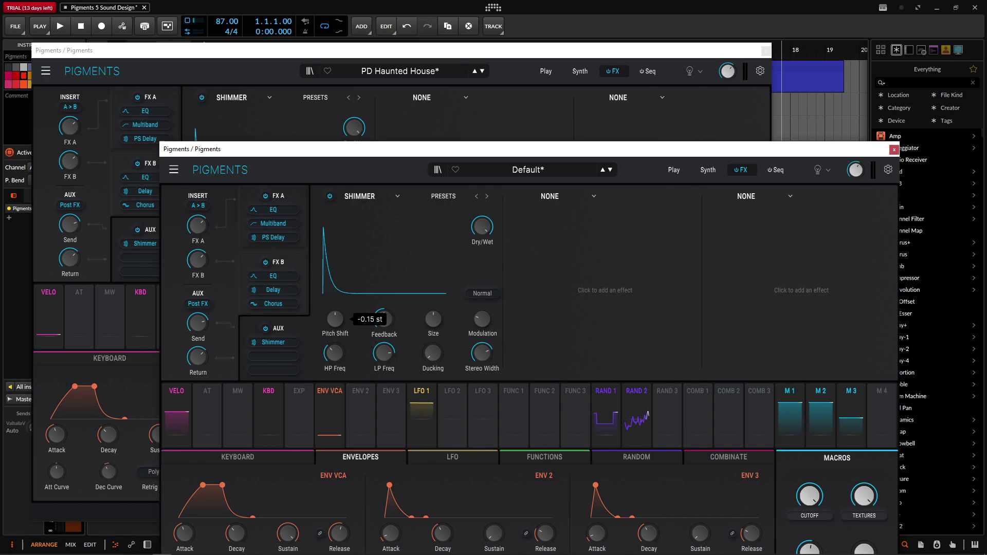
pyautogui.moveTo(402, 151); pyautogui.dragTo(445, 183)
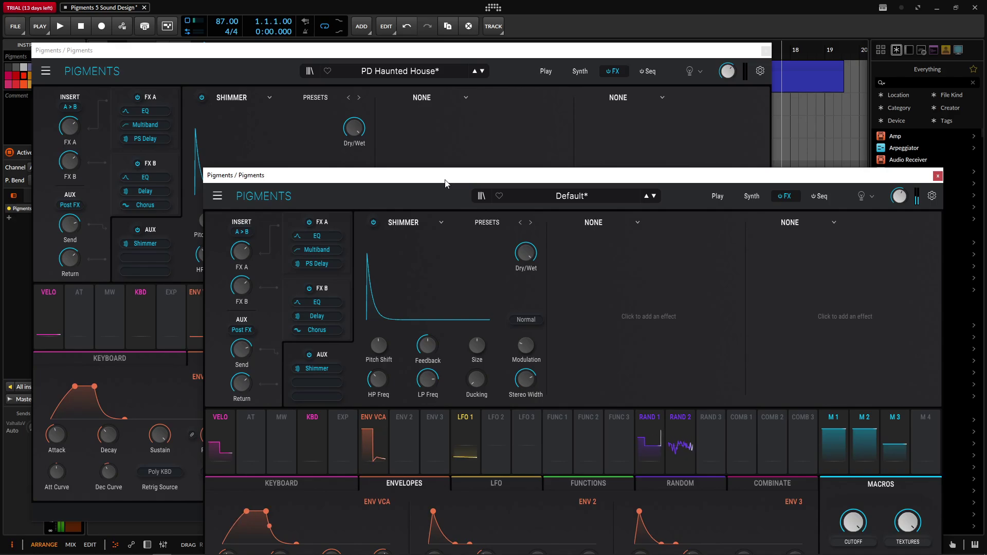
# Adjust the Default patch's Cutoff, Textures and Sub macros while auditioning the sound
pyautogui.moveTo(771, 176); pyautogui.dragTo(751, 80)
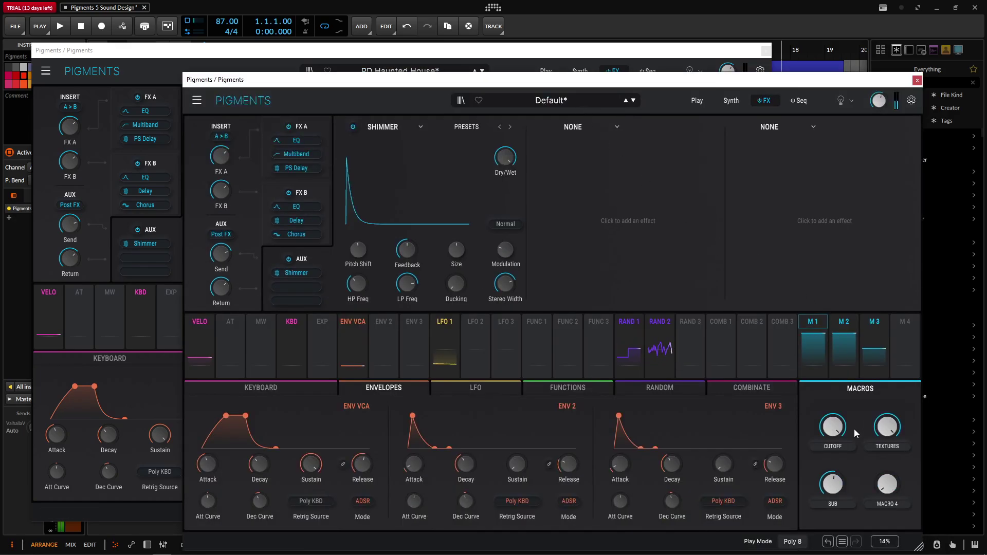
pyautogui.moveTo(833, 426); pyautogui.dragTo(832, 403)
pyautogui.moveTo(887, 426)
pyautogui.mouseDown()
pyautogui.moveTo(887, 451)
pyautogui.moveTo(887, 419)
pyautogui.mouseUp()
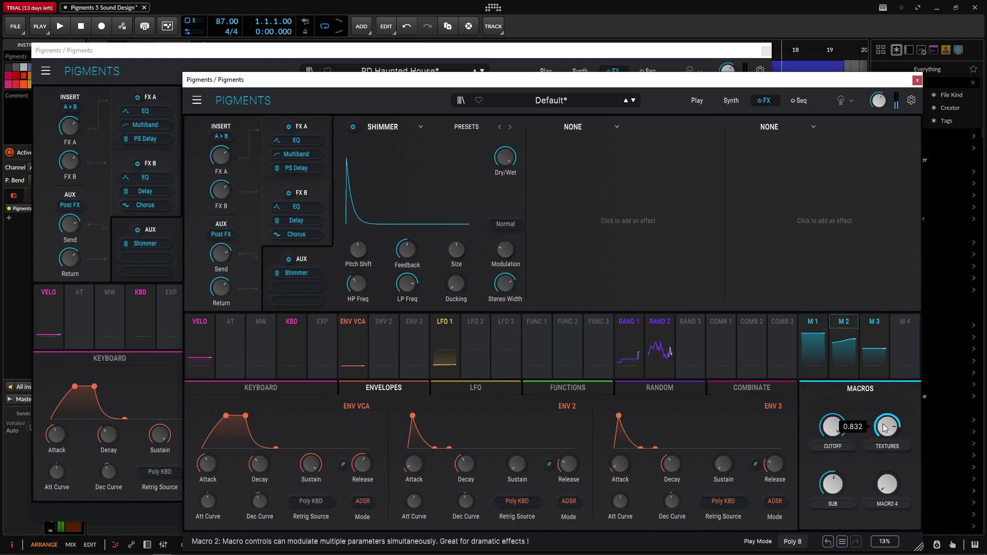
pyautogui.click(837, 486)
pyautogui.scroll(5, 837, 486)
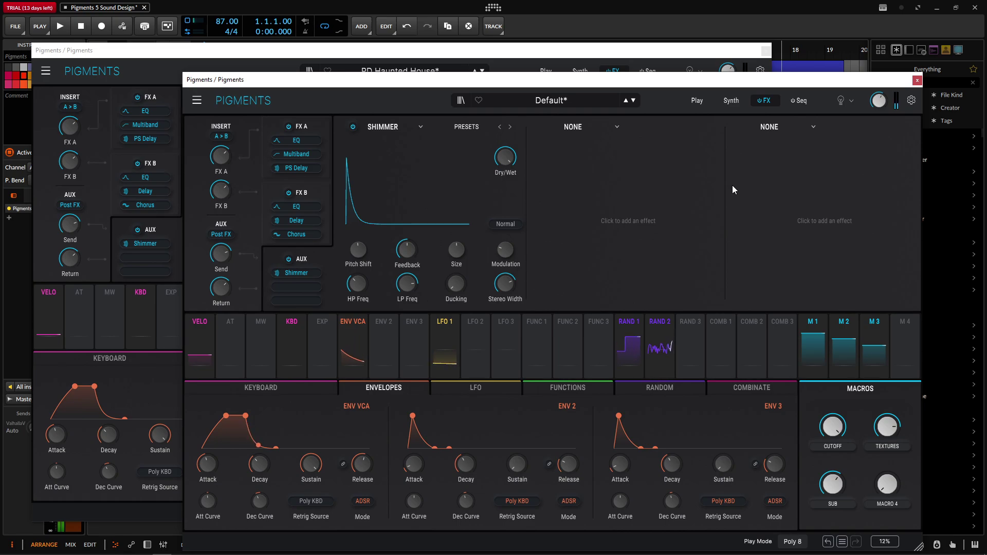
# Display FX A in the Default patch and assign Macro 4 to the PS Delay's Dry/Wet
pyautogui.moveTo(738, 88); pyautogui.dragTo(701, 56)
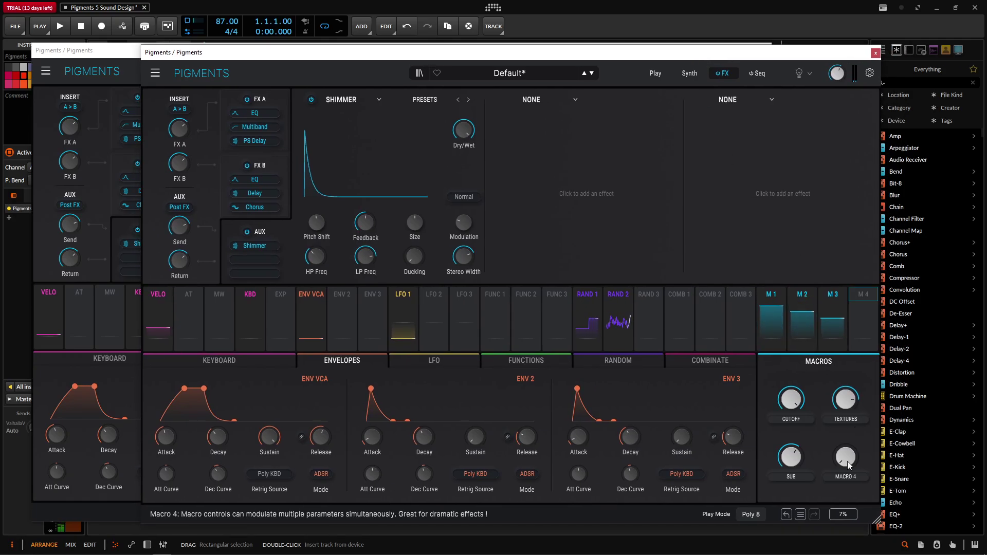
pyautogui.click(245, 114)
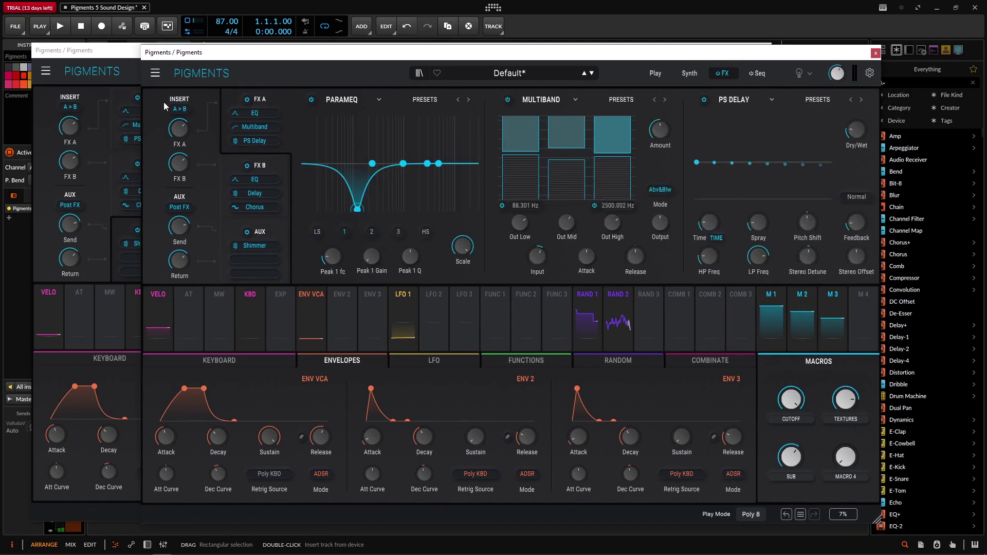
pyautogui.moveTo(329, 61); pyautogui.dragTo(338, 82)
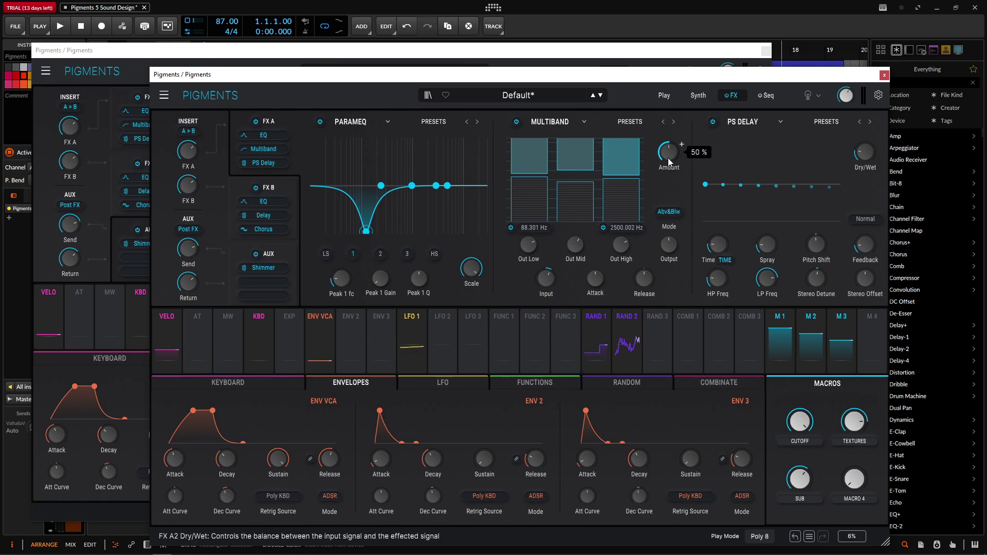
pyautogui.moveTo(870, 349); pyautogui.dragTo(864, 178)
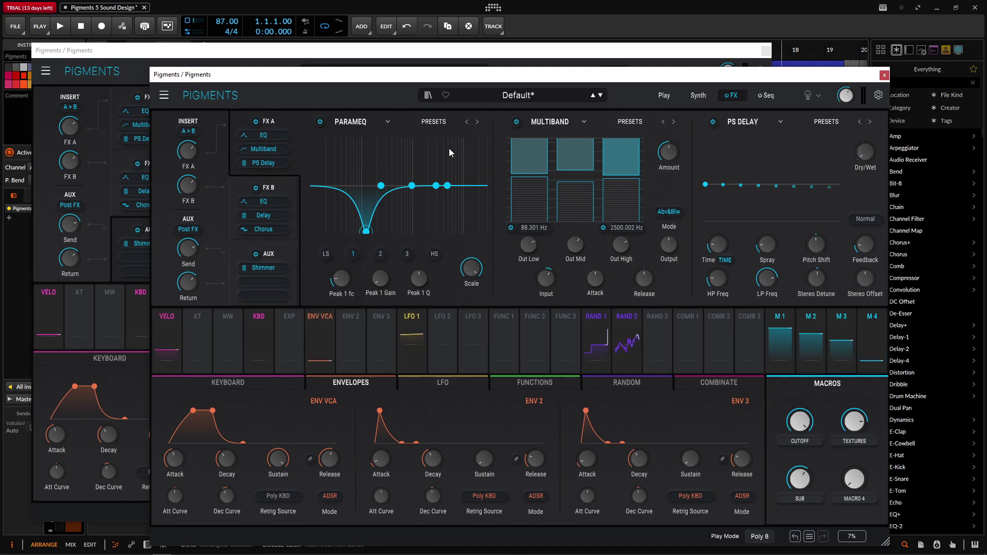
# Assign Macro 4 to the Dry/Wet of both FX B's Delay and Chorus, with an amount of 0.21 on the Chorus
pyautogui.click(276, 188)
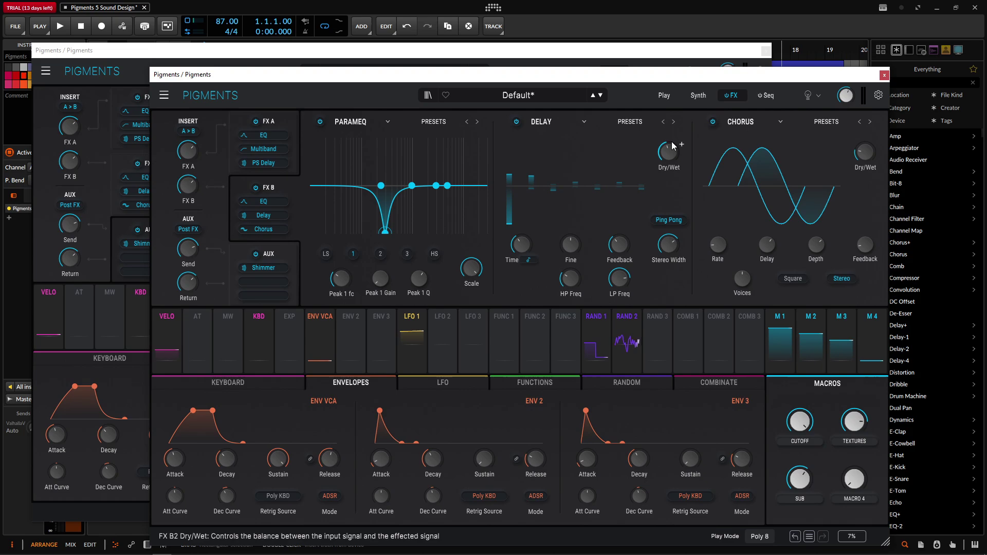
pyautogui.moveTo(872, 345); pyautogui.dragTo(668, 152)
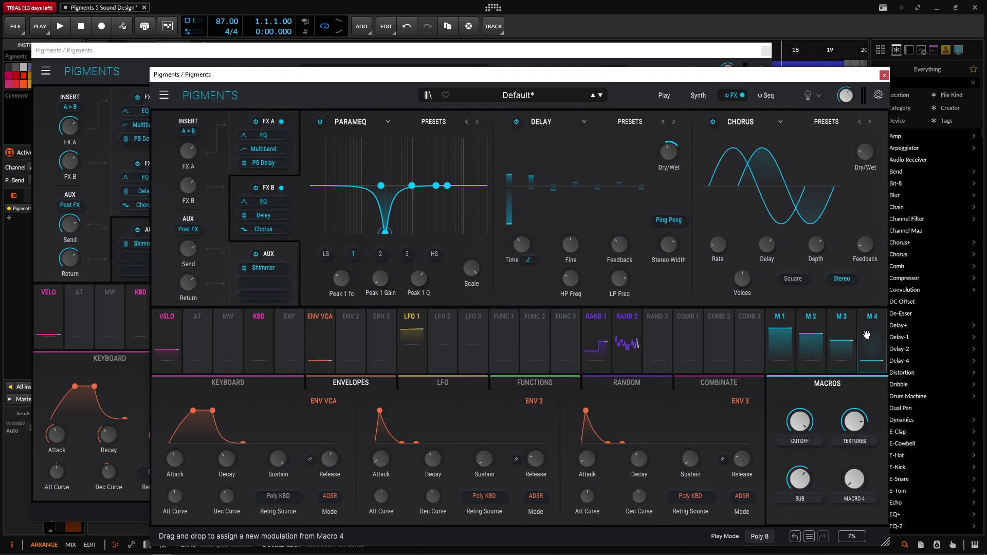
pyautogui.moveTo(670, 161)
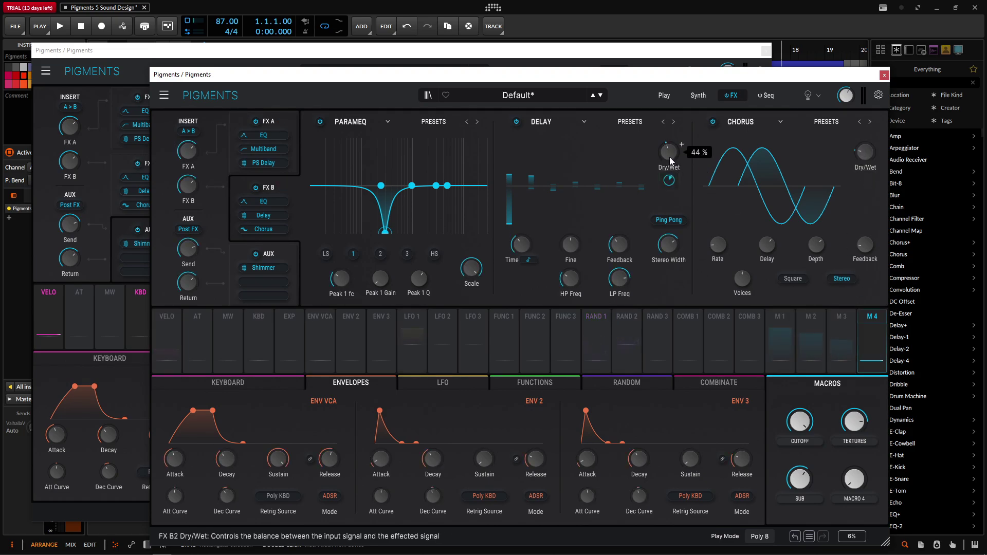
pyautogui.moveTo(669, 181)
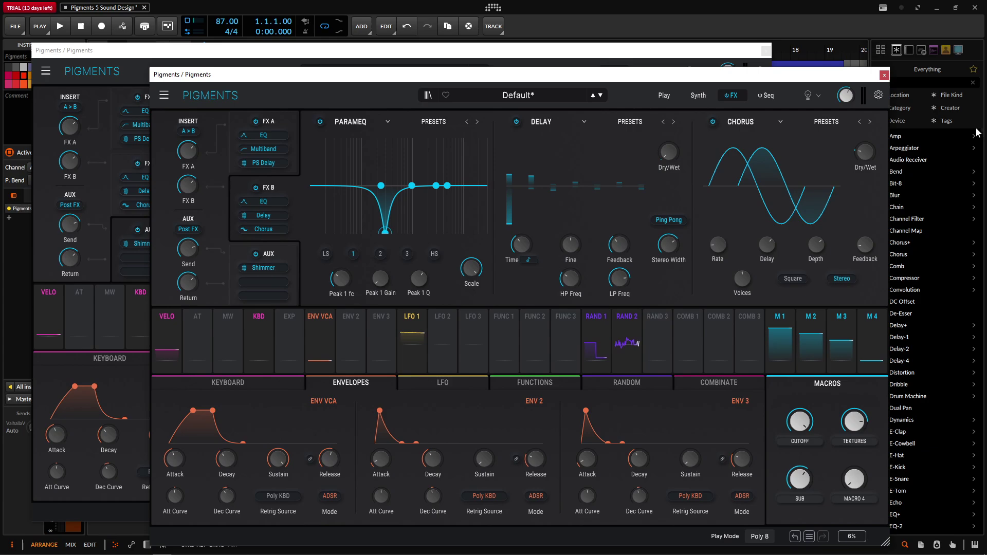
pyautogui.moveTo(864, 159)
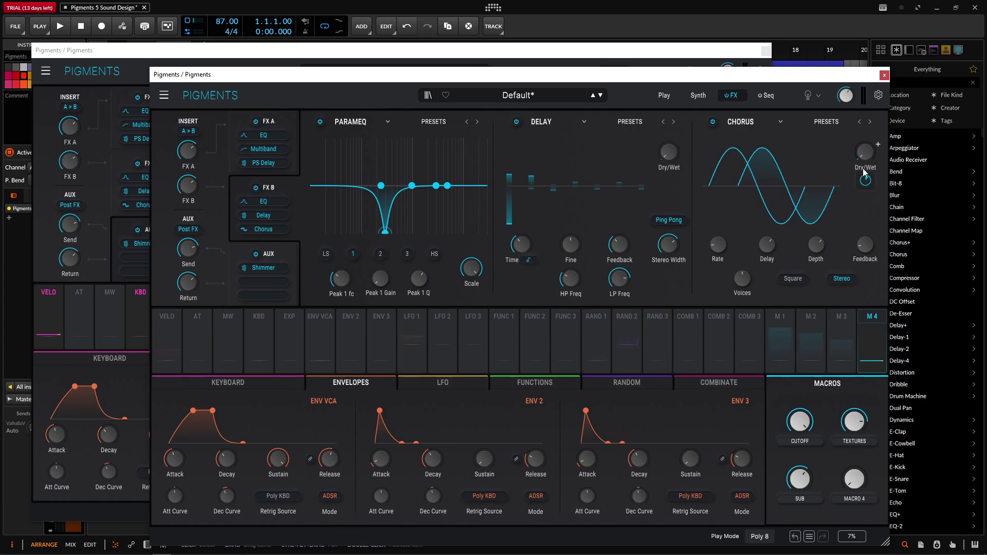
pyautogui.moveTo(866, 180)
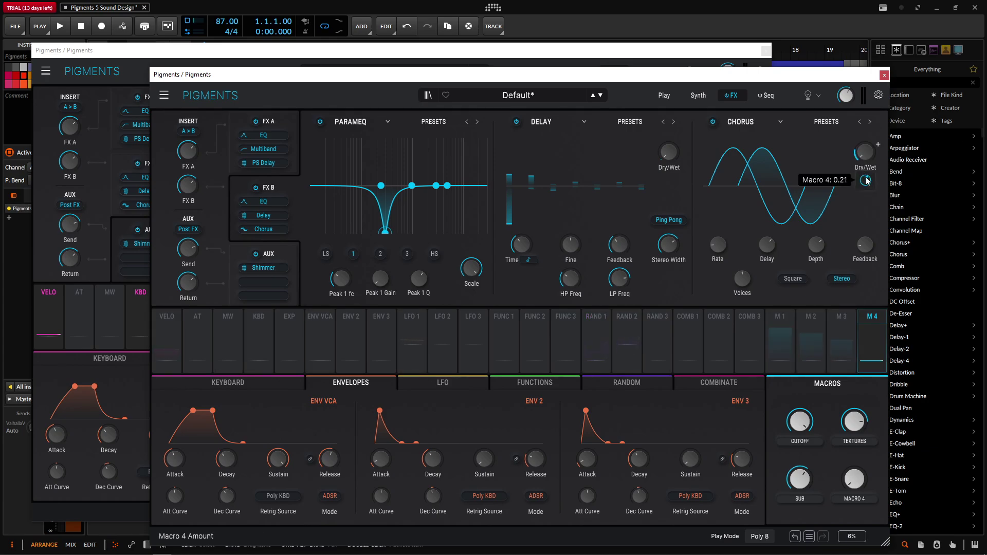
# Turn down the Default patch's Aux Send, put it under Macro 4, and raise that macro, renamed FX, to maximum
pyautogui.click(282, 254)
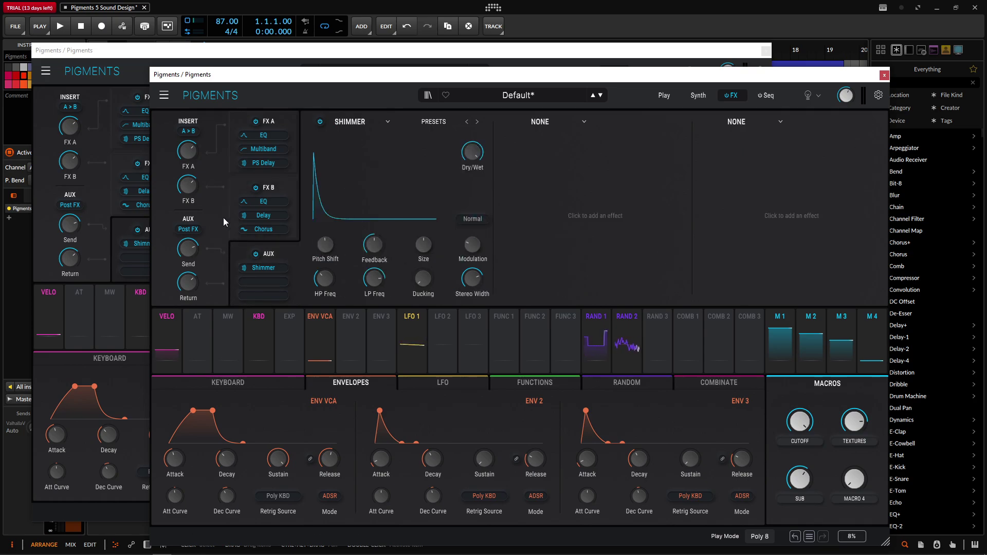
pyautogui.moveTo(462, 157)
pyautogui.moveTo(197, 247)
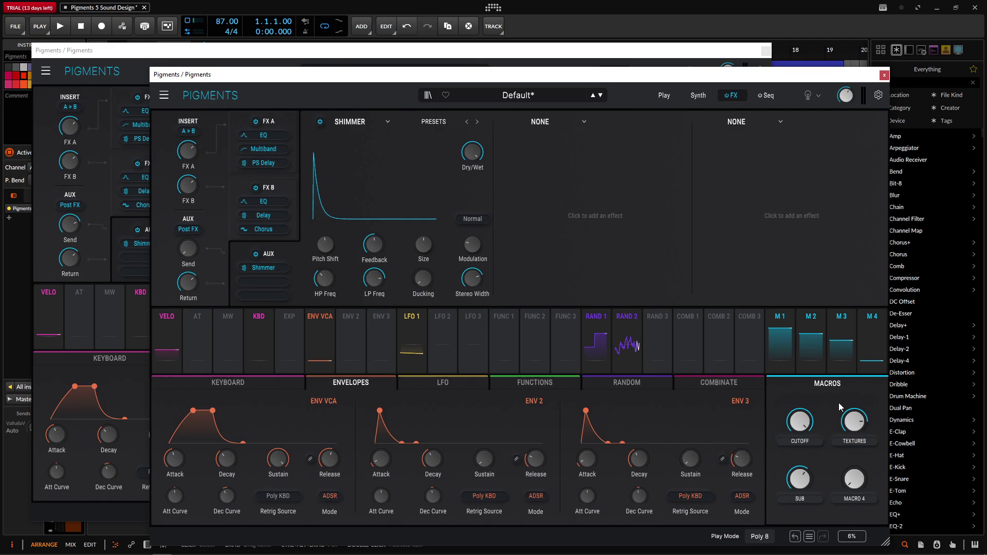
pyautogui.moveTo(872, 329); pyautogui.dragTo(188, 275)
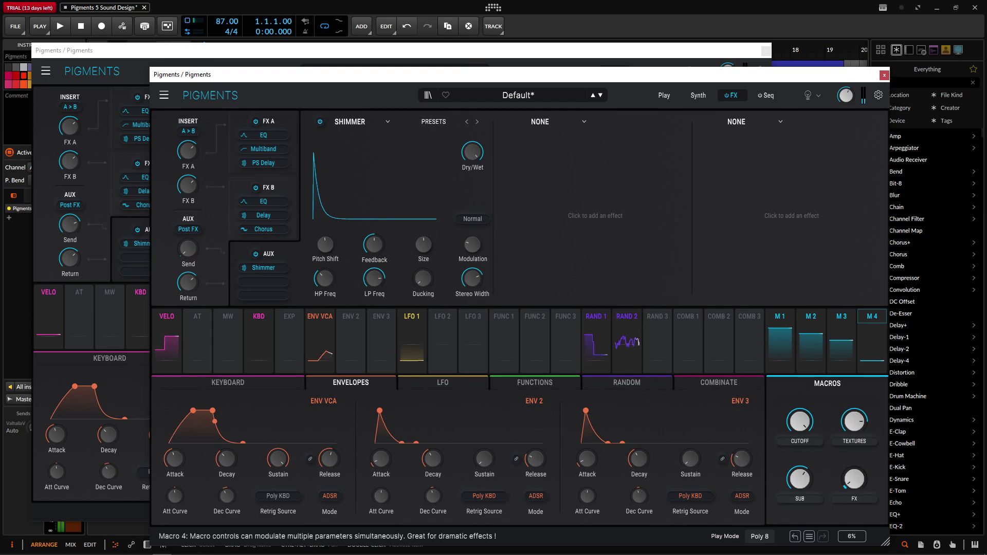
pyautogui.moveTo(862, 501); pyautogui.dragTo(878, 483)
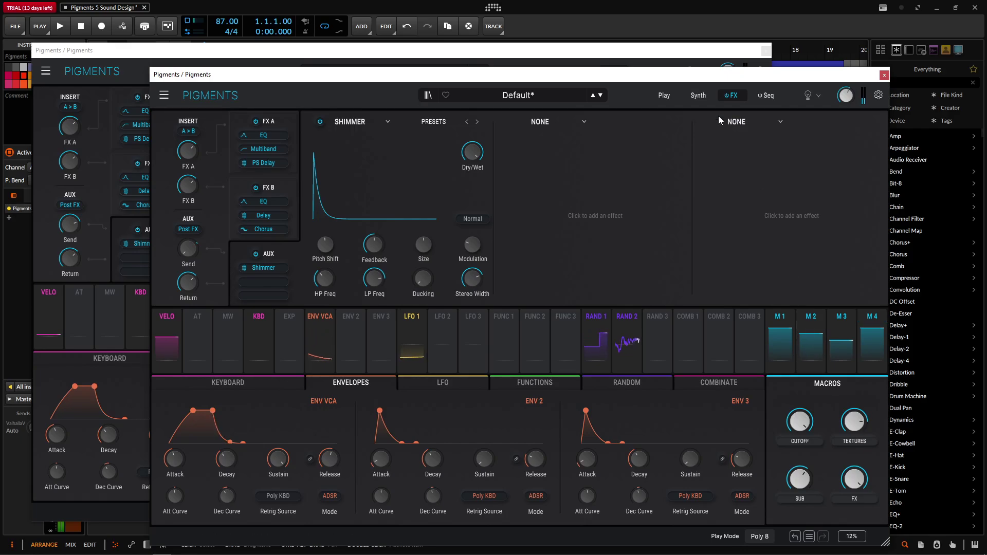
# Display the Default patch's synth page and compare its filter settings and master volume against PD Haunted House
pyautogui.click(696, 96)
pyautogui.moveTo(312, 76); pyautogui.dragTo(302, 194)
pyautogui.click(490, 57)
pyautogui.click(580, 71)
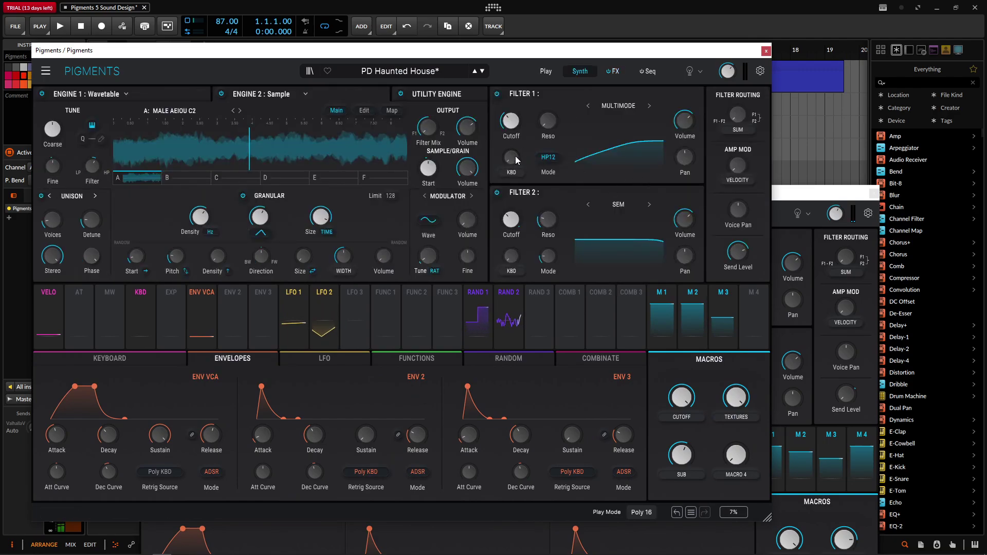
pyautogui.click(774, 194)
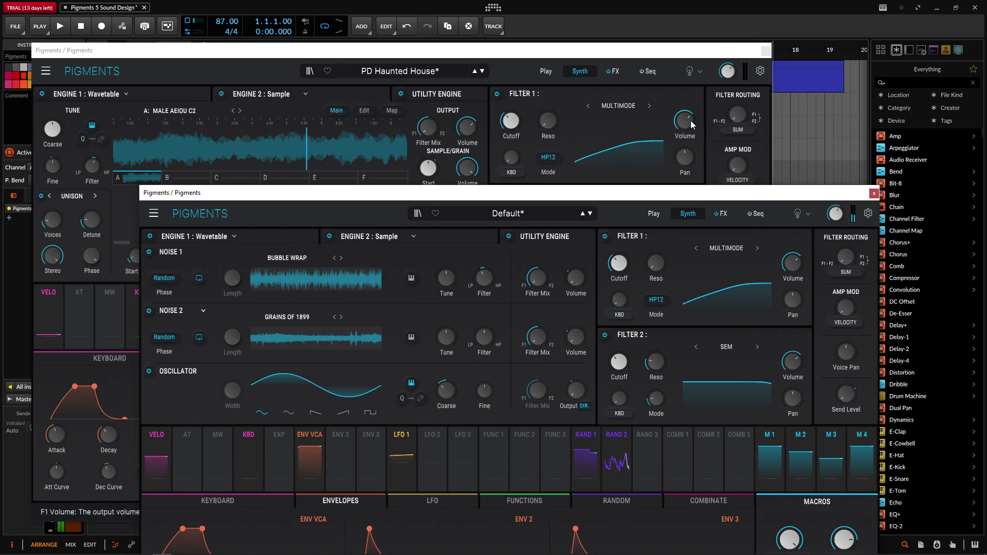
pyautogui.moveTo(711, 194); pyautogui.dragTo(678, 144)
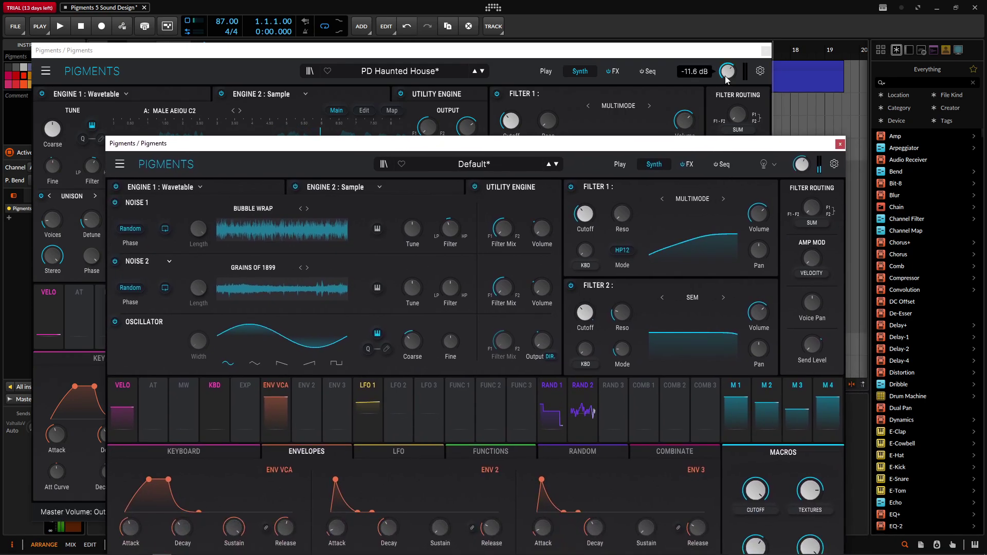
pyautogui.moveTo(800, 163)
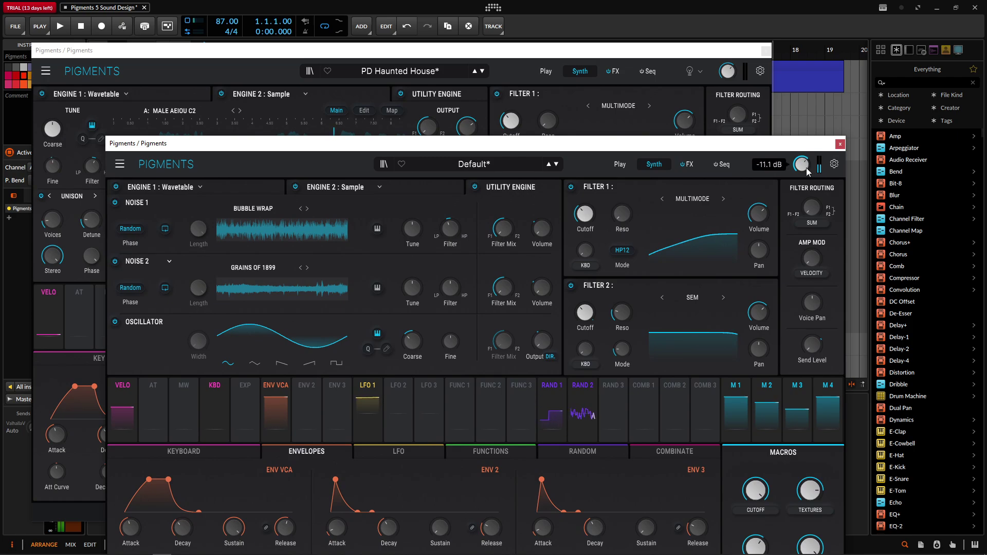
# Check which synth parameters Macro 1 modulates in the Default patch
pyautogui.moveTo(790, 160); pyautogui.dragTo(776, 98)
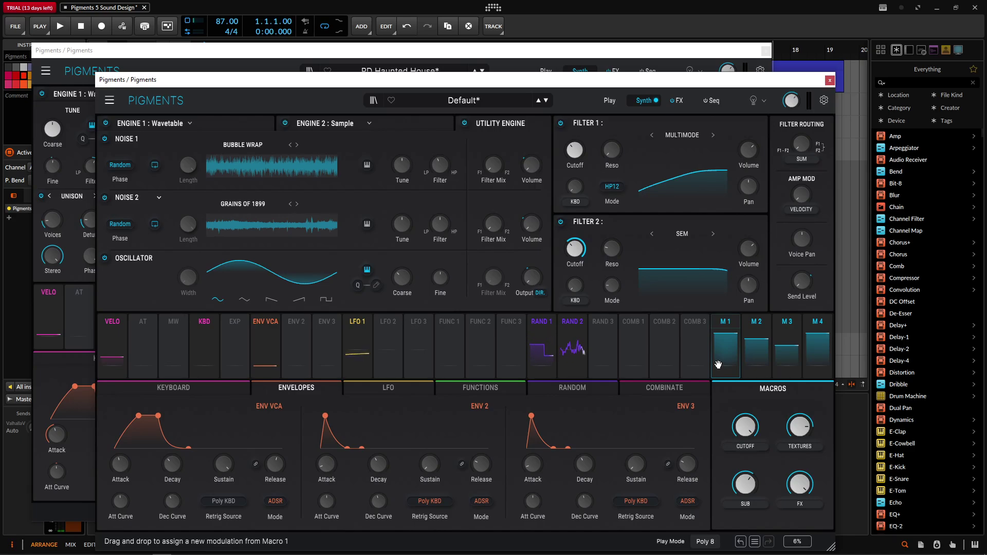
pyautogui.moveTo(718, 364); pyautogui.dragTo(669, 189)
pyautogui.moveTo(632, 89); pyautogui.dragTo(649, 143)
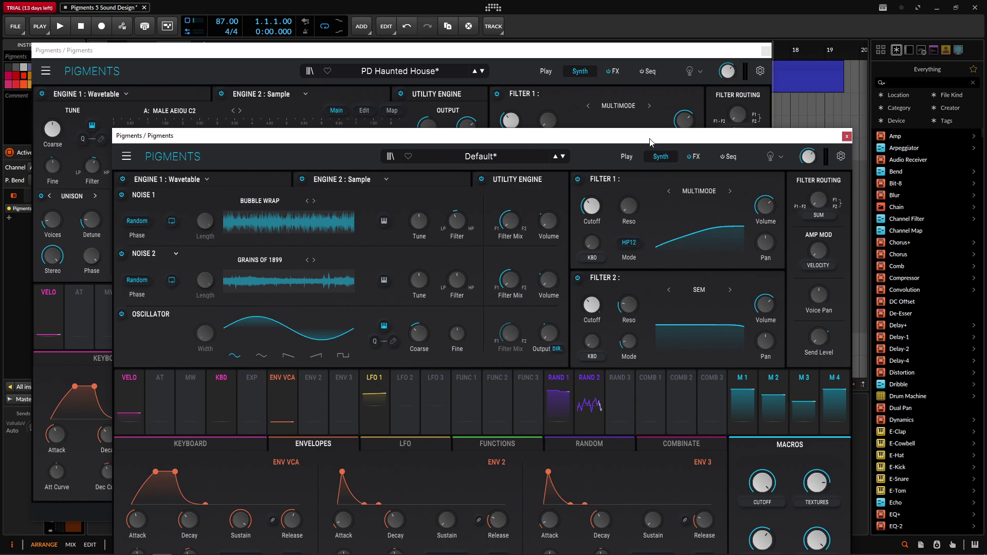